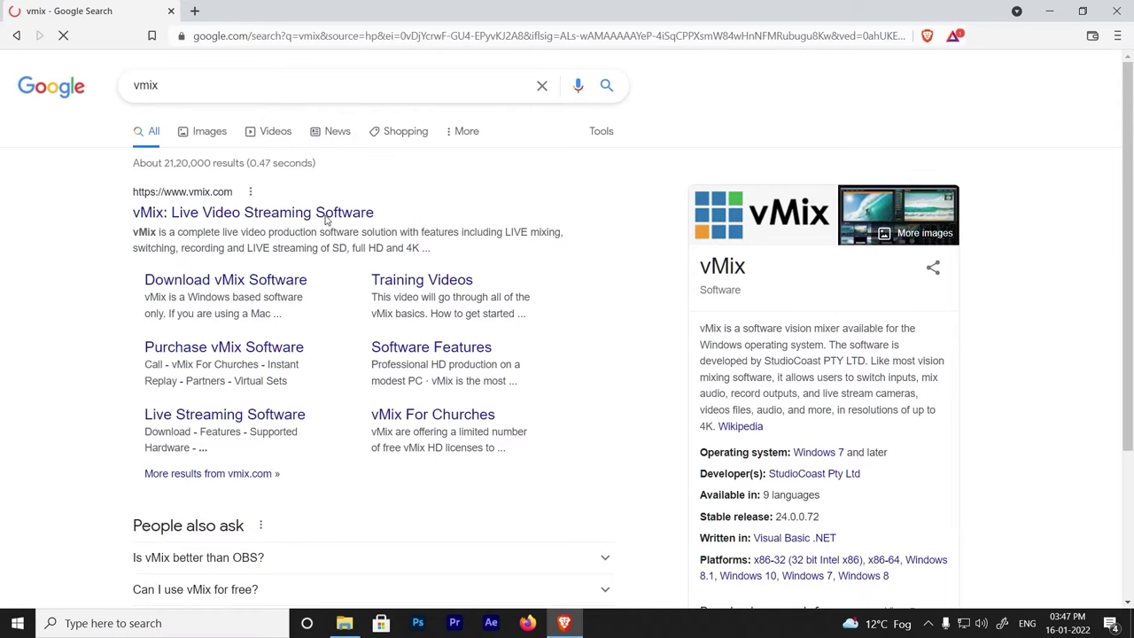
Open the official vMix website and download the vMix 24 Windows installer, saving it as vmix24 (1).exe in Downloads.
{"action": "left_click", "coordinate": [330, 218]}
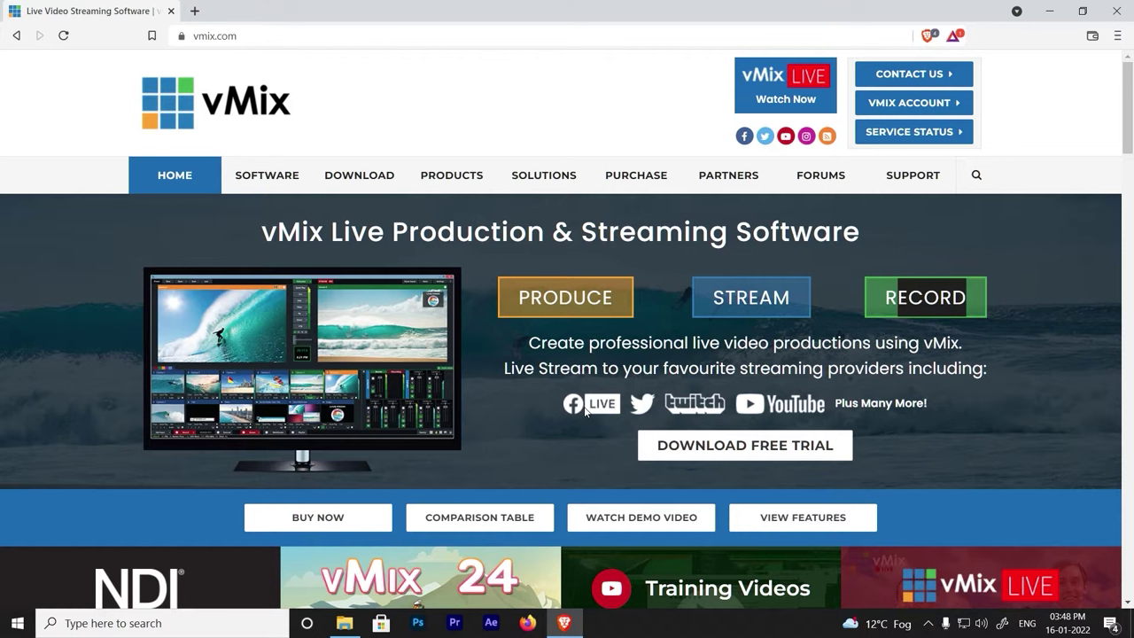
{"action": "scroll", "coordinate": [611, 499], "scroll_direction": "down", "scroll_amount": 4}
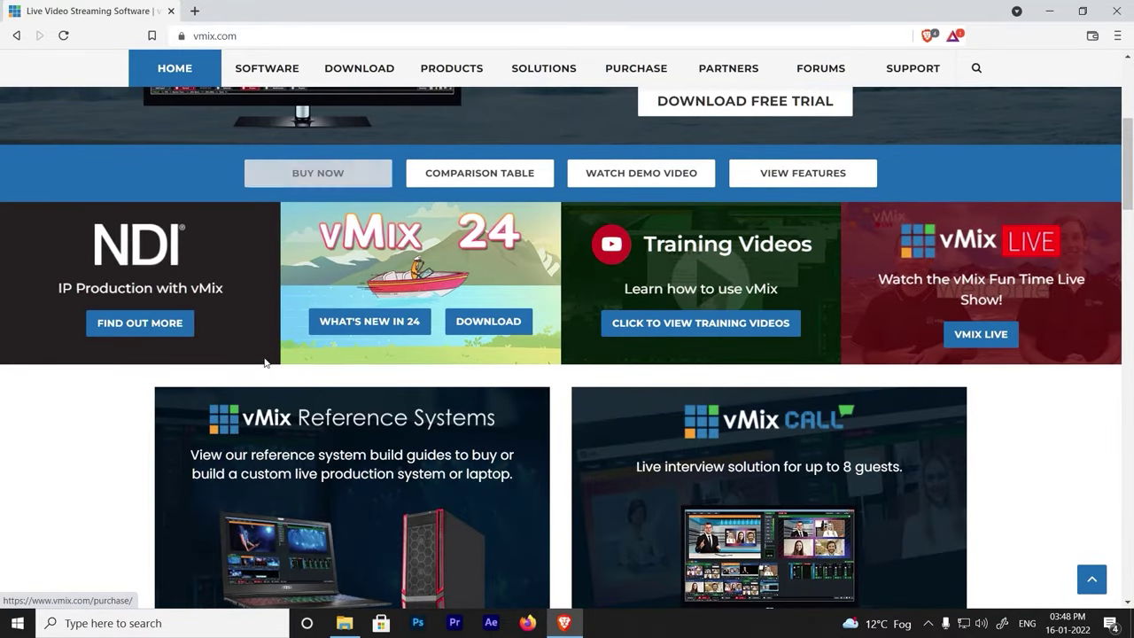
{"action": "scroll", "coordinate": [401, 352], "scroll_direction": "up", "scroll_amount": 4}
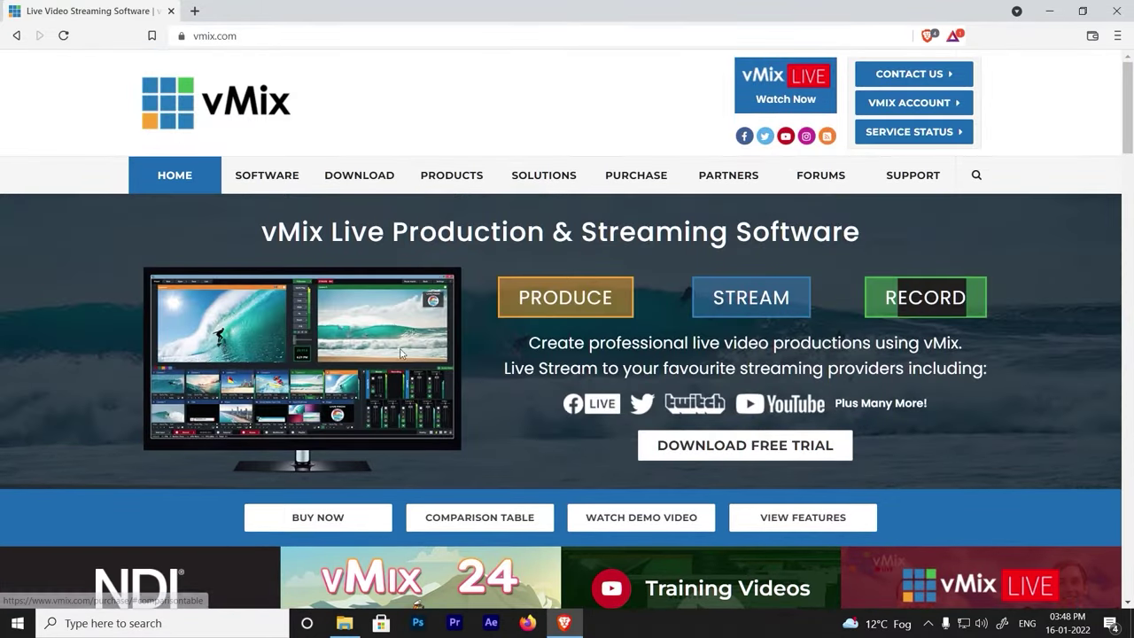
{"action": "left_click", "coordinate": [753, 446]}
{"action": "scroll", "coordinate": [532, 416], "scroll_direction": "down", "scroll_amount": 2}
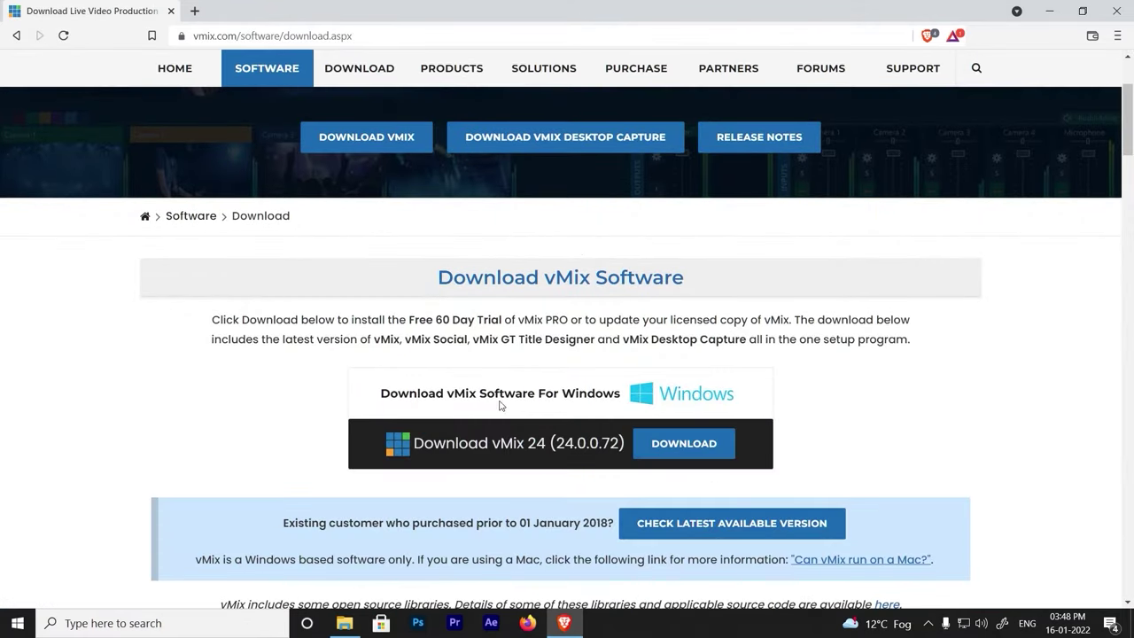
{"action": "left_click", "coordinate": [670, 448]}
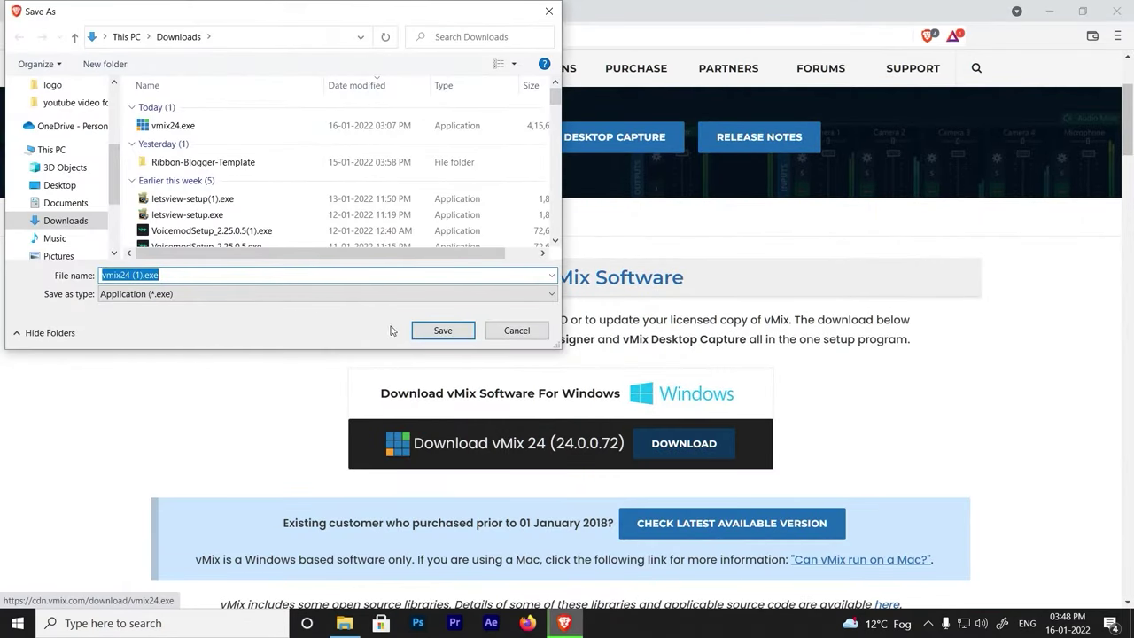
{"action": "left_click", "coordinate": [440, 330]}
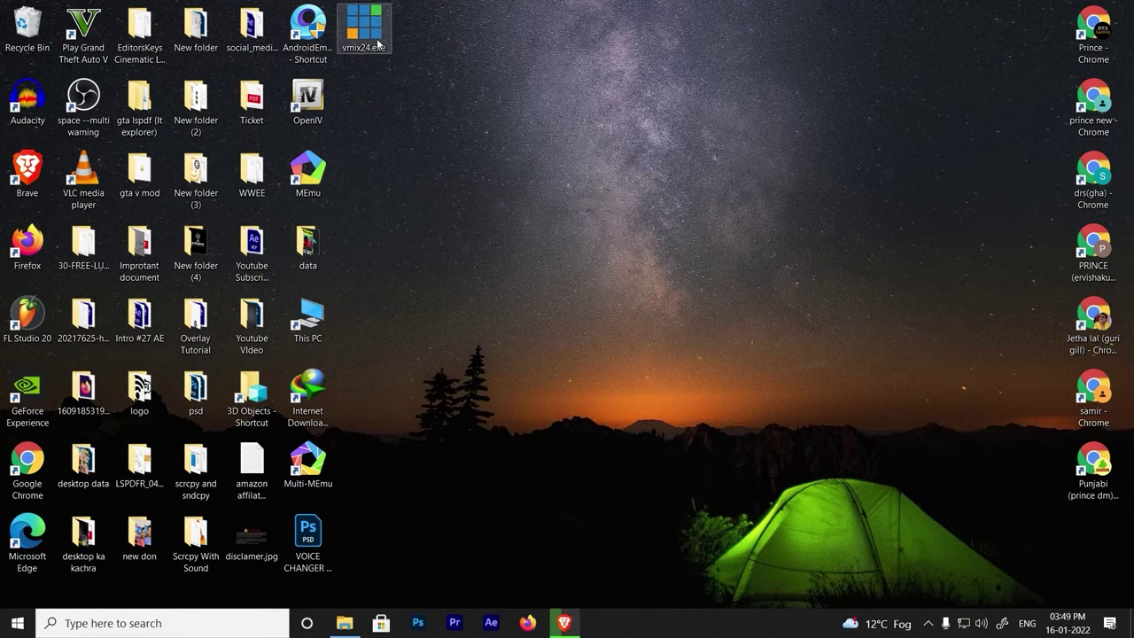
Run the vmix24.exe installer from the desktop and allow it to start.
{"action": "double_click", "coordinate": [378, 43]}
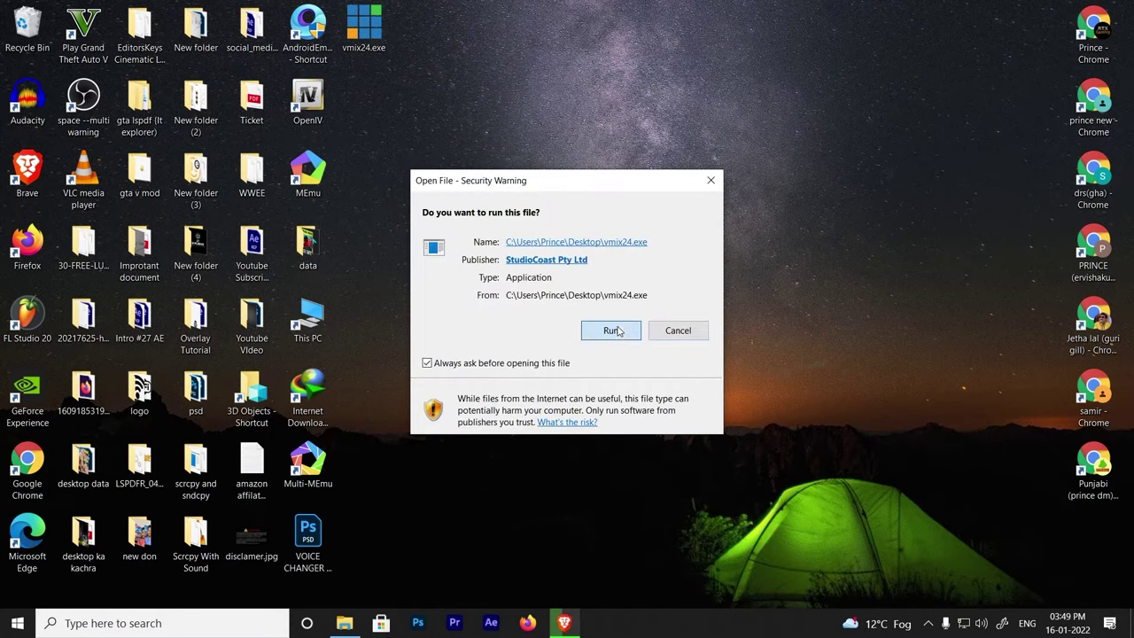
{"action": "left_click", "coordinate": [610, 331]}
{"action": "left_click", "coordinate": [490, 407]}
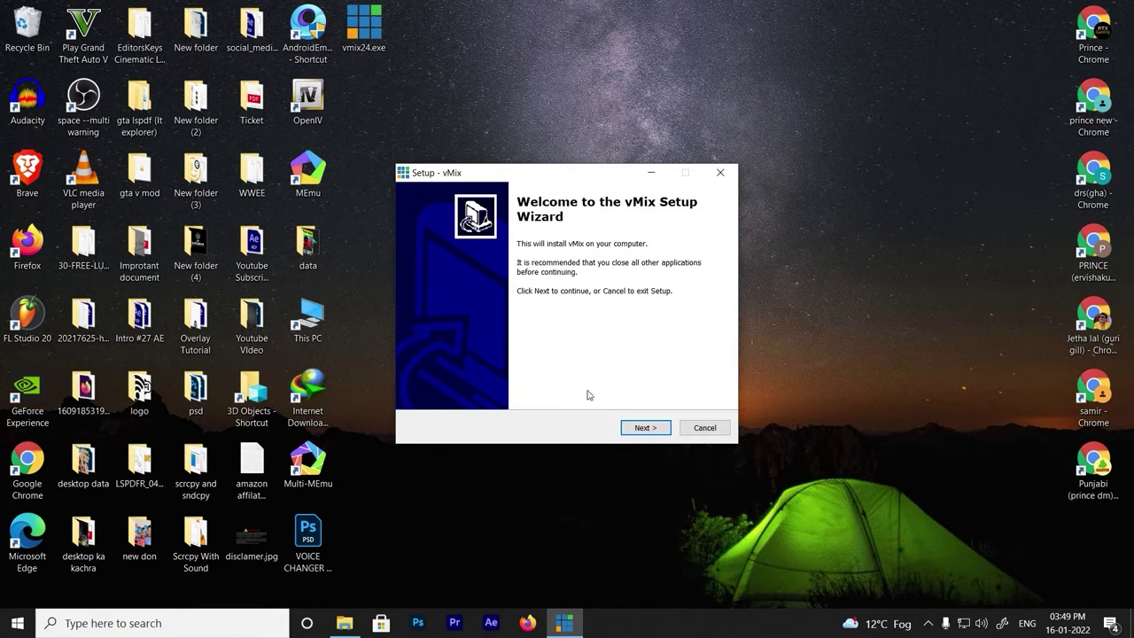
Install vMix with its license accepted, in the existing C:\Program Files (x86)\vMix folder, with a desktop icon, MagicYUV codec installation and launch on finish.
{"action": "left_click", "coordinate": [646, 428]}
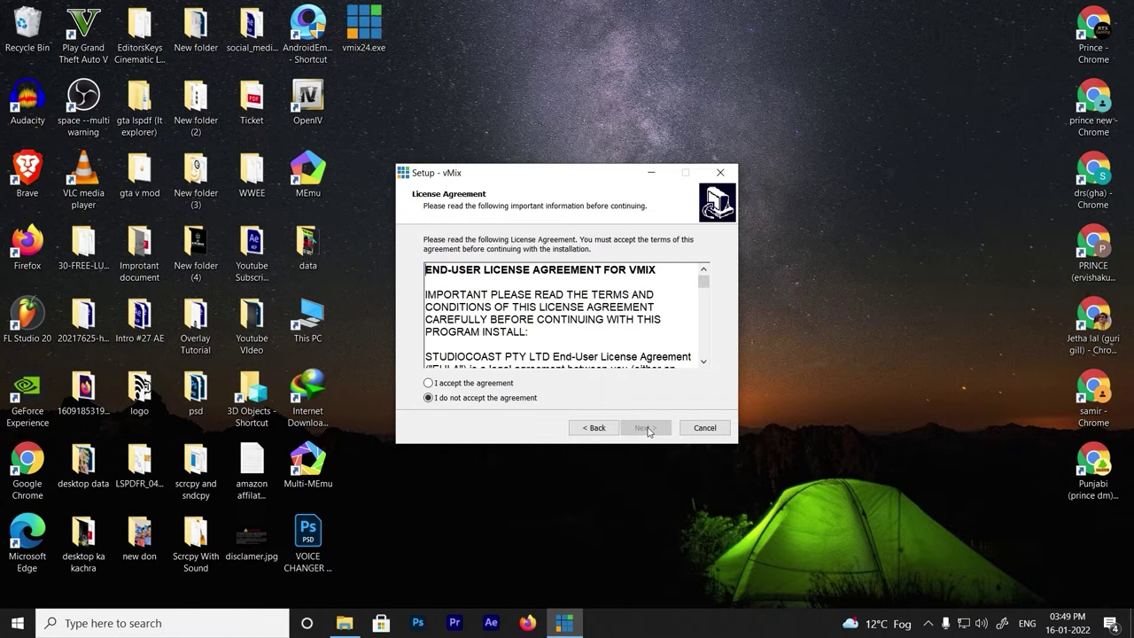
{"action": "left_click", "coordinate": [479, 383]}
{"action": "left_click", "coordinate": [652, 429]}
{"action": "left_click", "coordinate": [653, 432]}
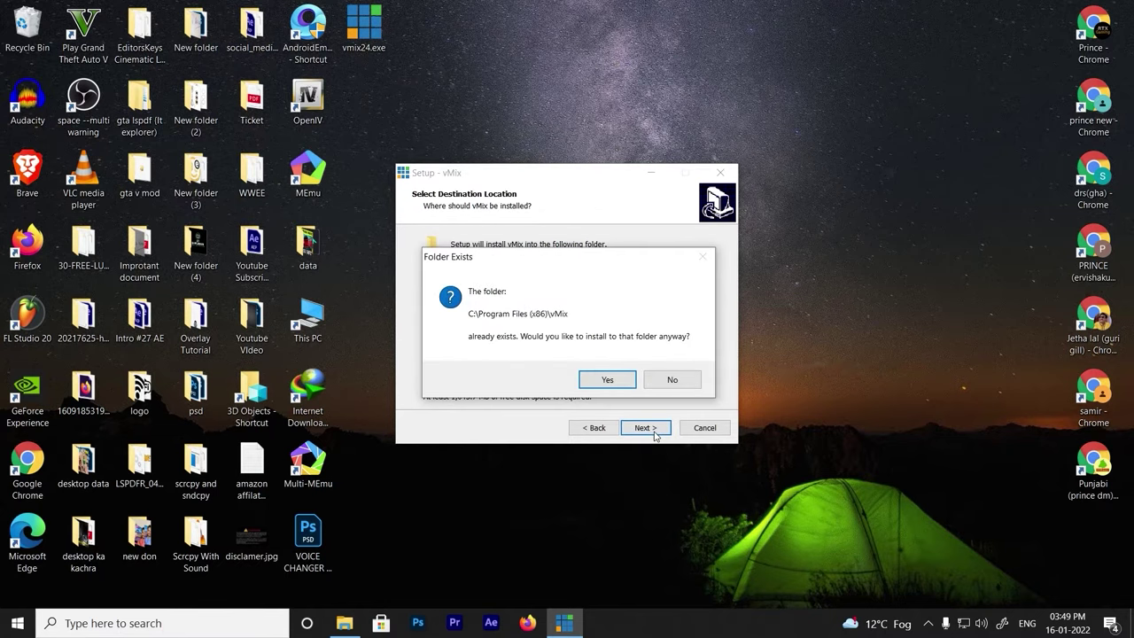
{"action": "left_click", "coordinate": [602, 380]}
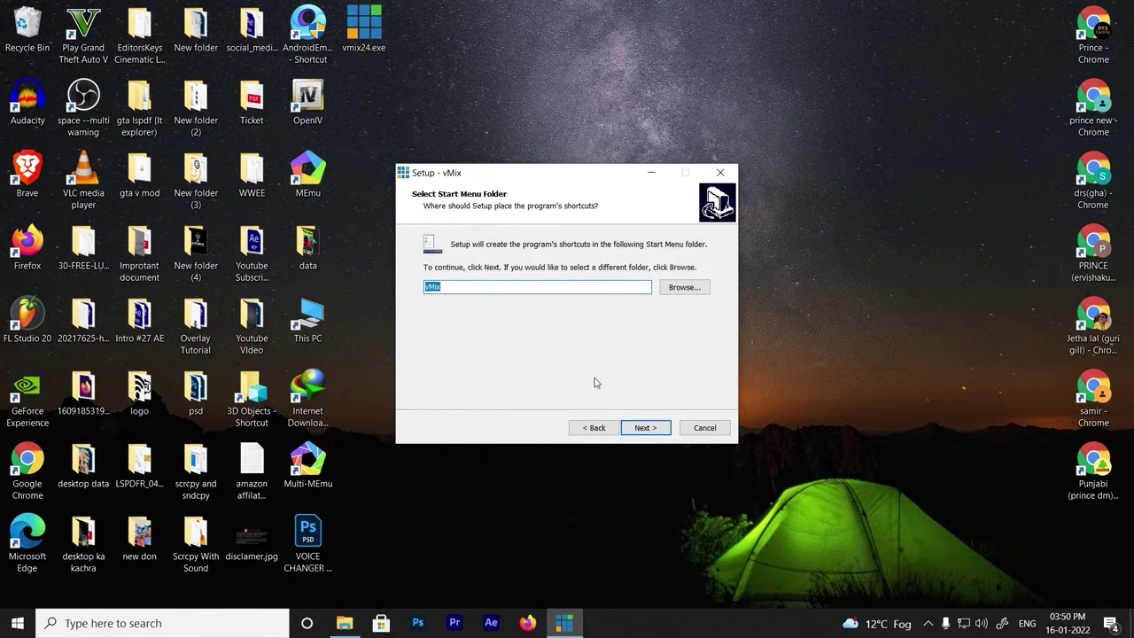
{"action": "left_click", "coordinate": [645, 429]}
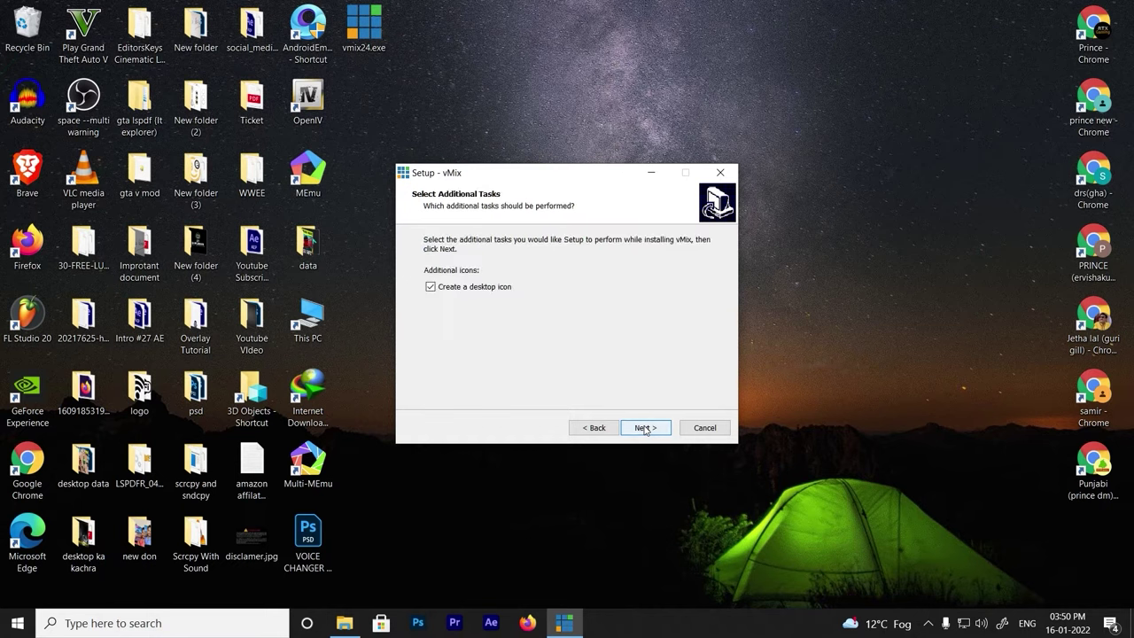
{"action": "left_click", "coordinate": [645, 429]}
{"action": "left_click", "coordinate": [645, 429]}
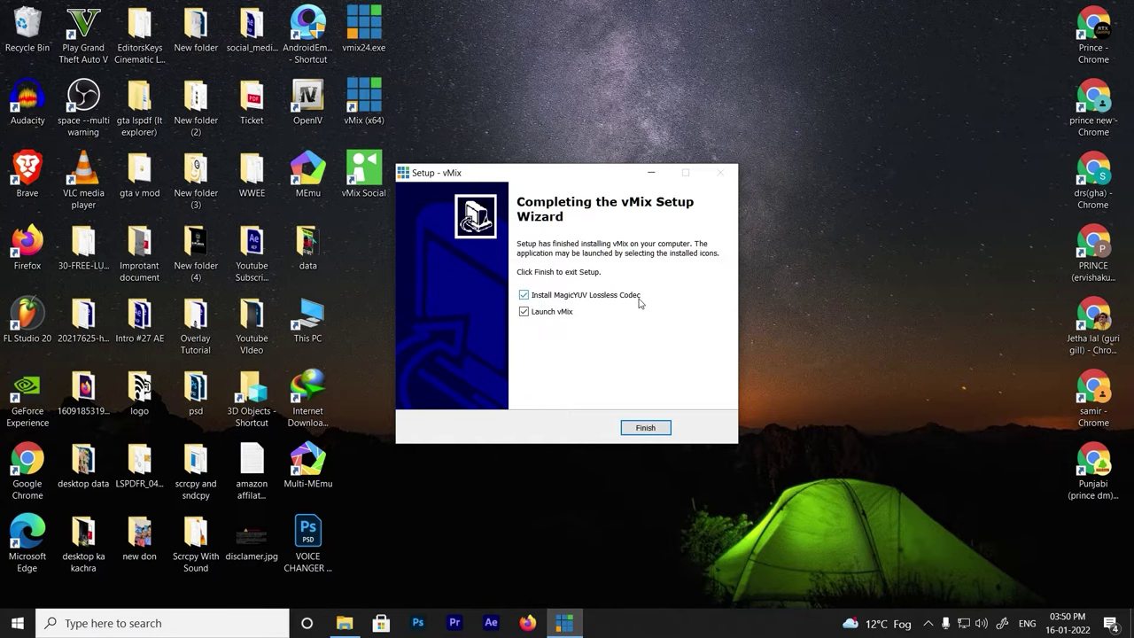
{"action": "left_click", "coordinate": [663, 427]}
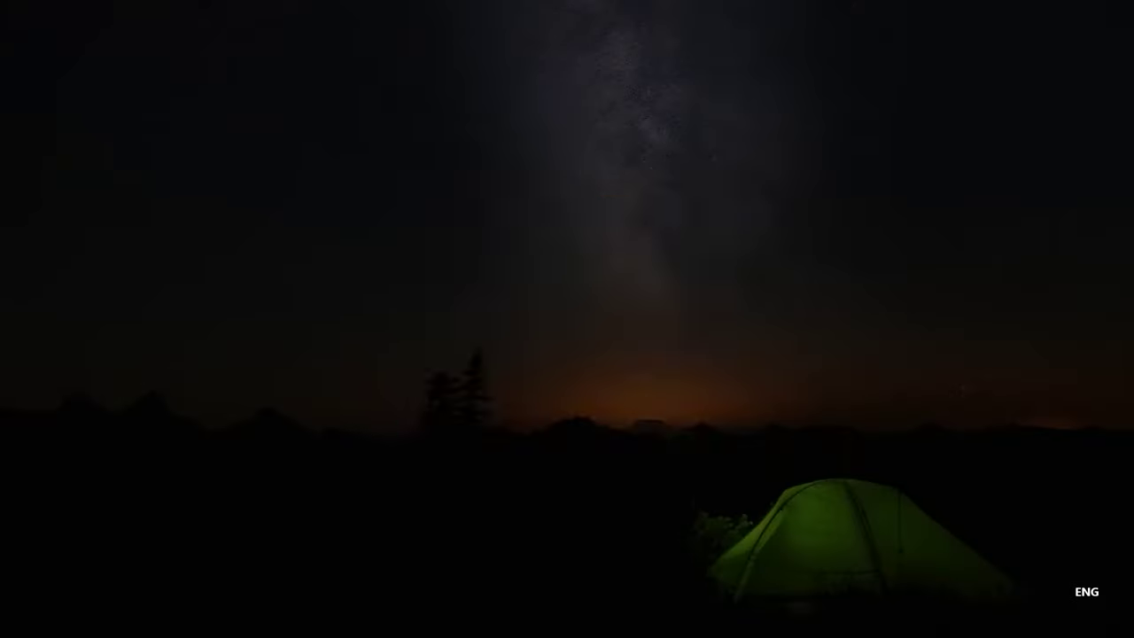
Accept the license and complete a full installation of the MagicYUV Lossless Video Codec with the QuickTime component and VLC plugins.
{"action": "left_click", "coordinate": [510, 417]}
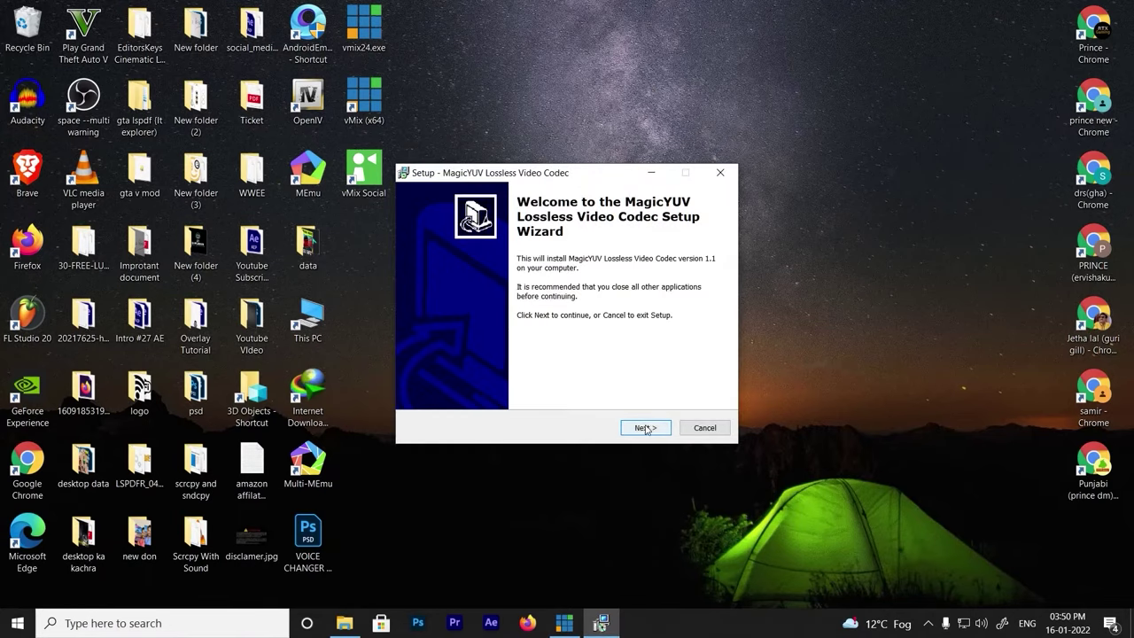
{"action": "left_click", "coordinate": [646, 428]}
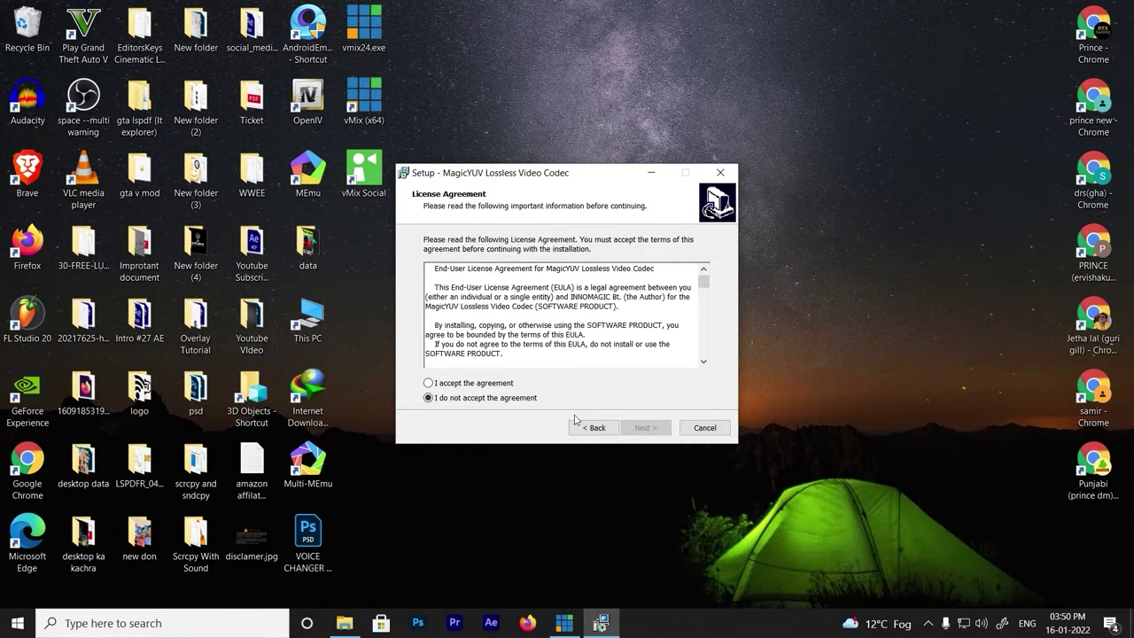
{"action": "left_click", "coordinate": [480, 386]}
{"action": "left_click", "coordinate": [645, 428]}
{"action": "left_click", "coordinate": [645, 428]}
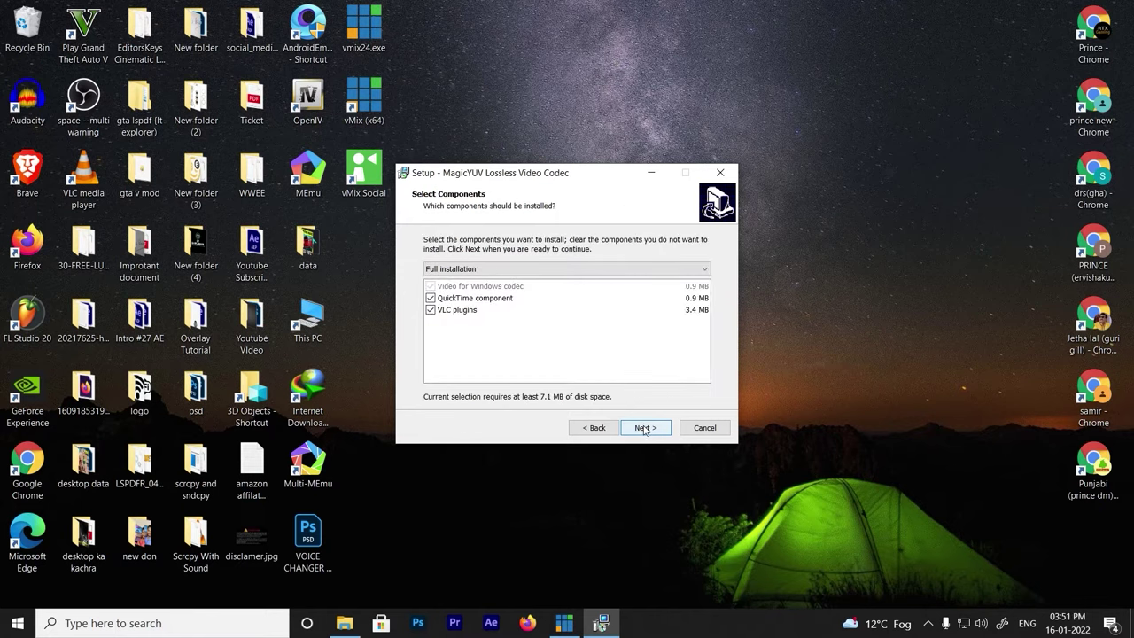
{"action": "left_click", "coordinate": [645, 428]}
{"action": "left_click", "coordinate": [645, 428]}
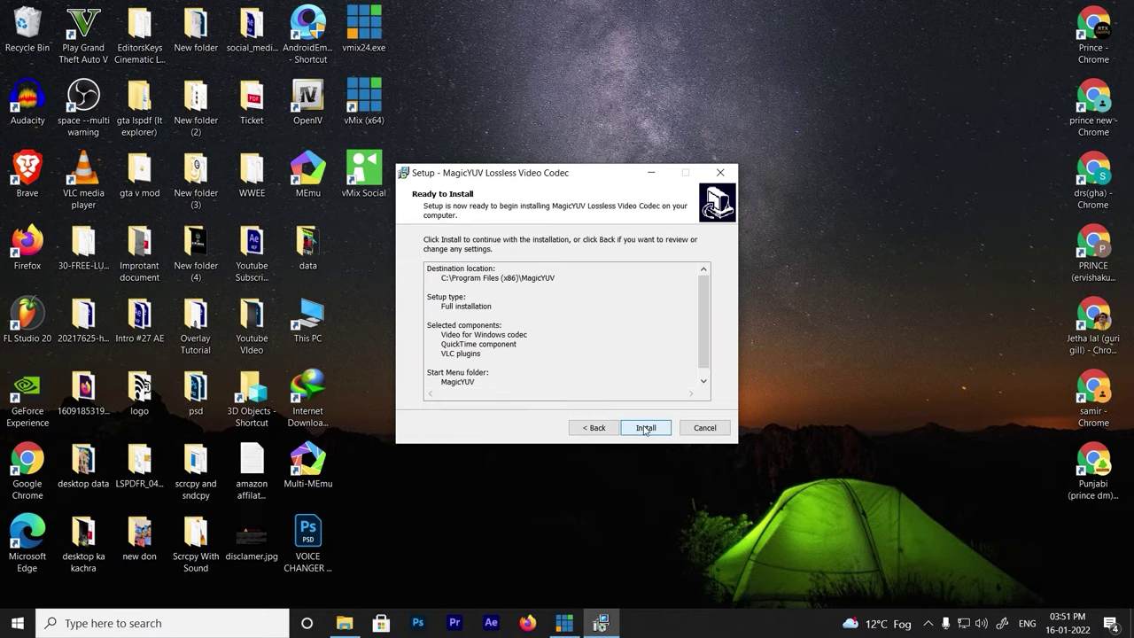
{"action": "left_click", "coordinate": [645, 428]}
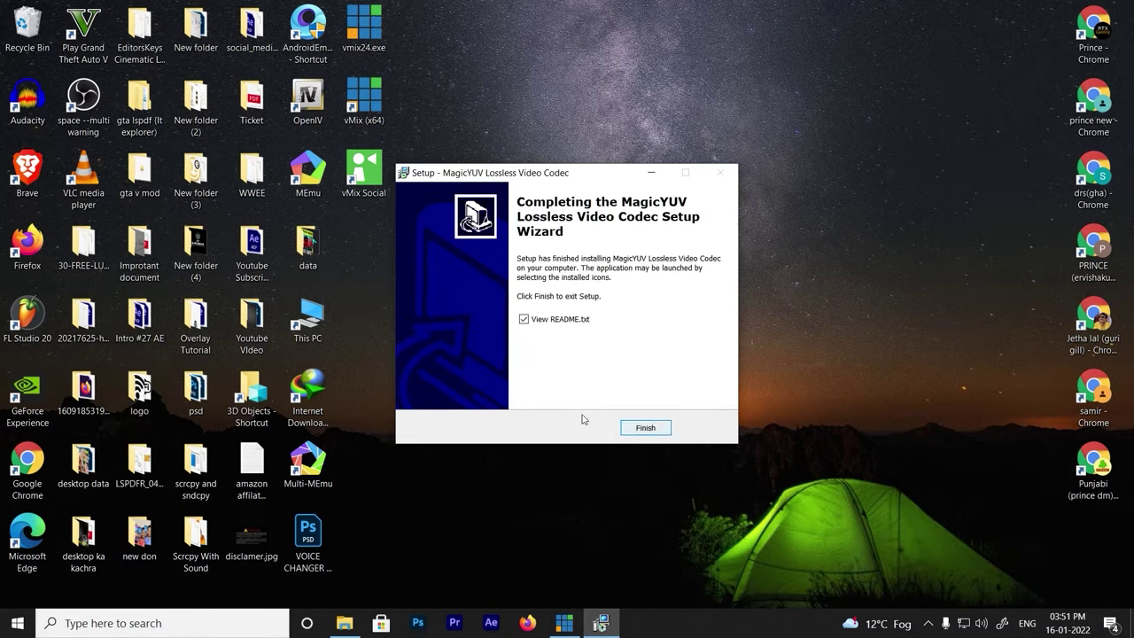
{"action": "left_click", "coordinate": [654, 426]}
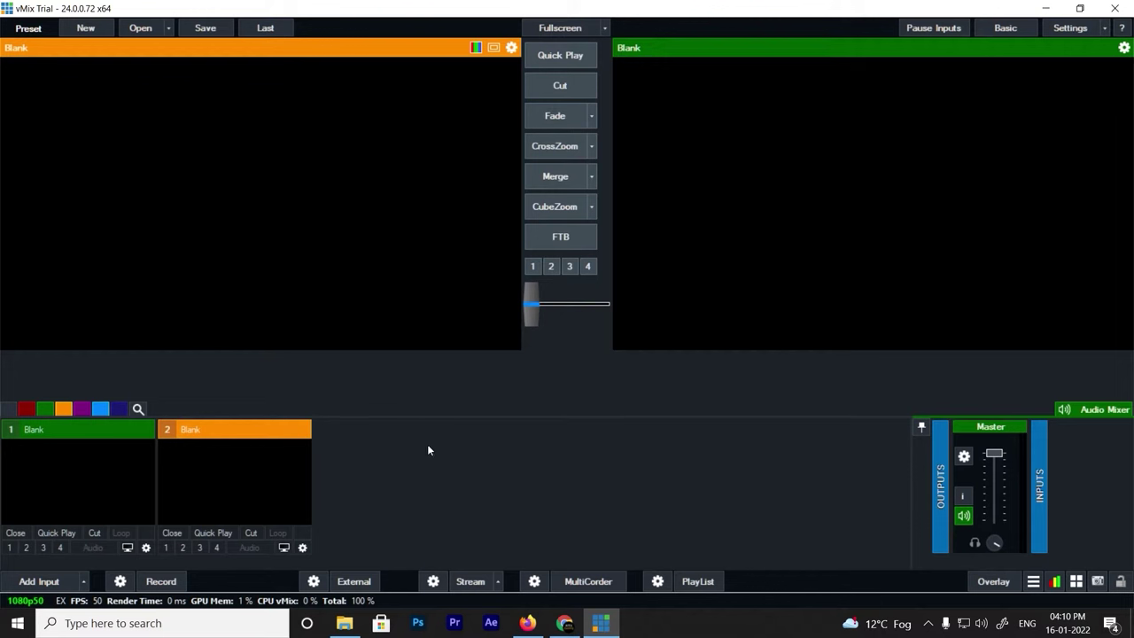
Add wireless screen mirroring android to pc.mp4 and Critical security alert on Google account.mp4 from the iamge folder as vMix inputs 1 and 2.
{"action": "left_click", "coordinate": [345, 623]}
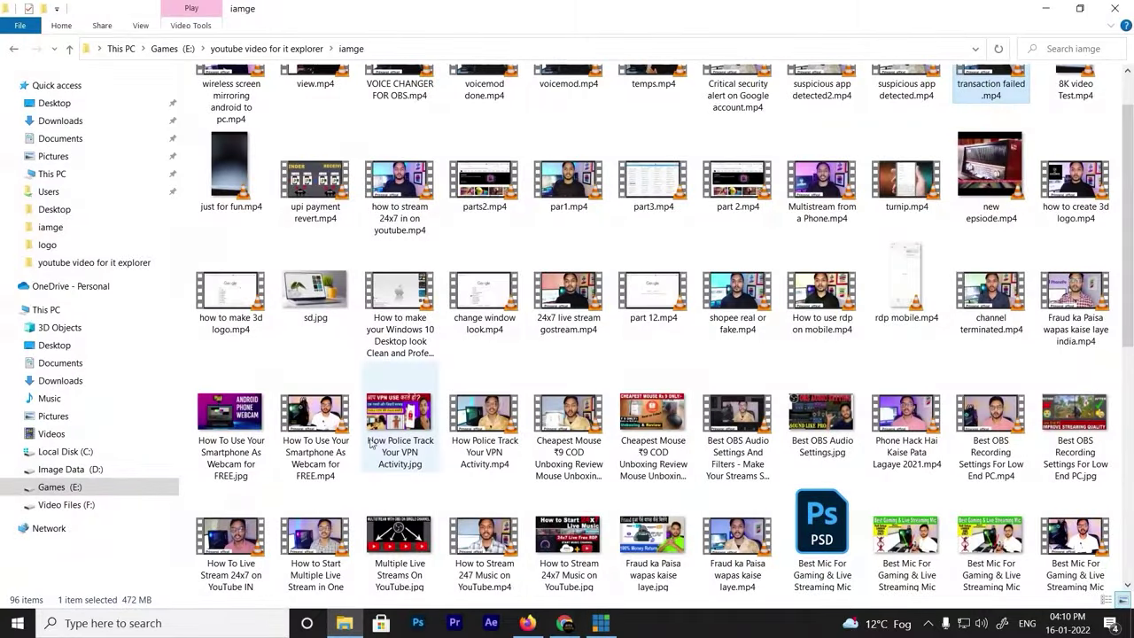
{"action": "left_click_drag", "start_coordinate": [230, 99], "coordinate": [106, 502]}
{"action": "left_click", "coordinate": [344, 623]}
{"action": "scroll", "coordinate": [408, 449], "scroll_direction": "up", "scroll_amount": 1}
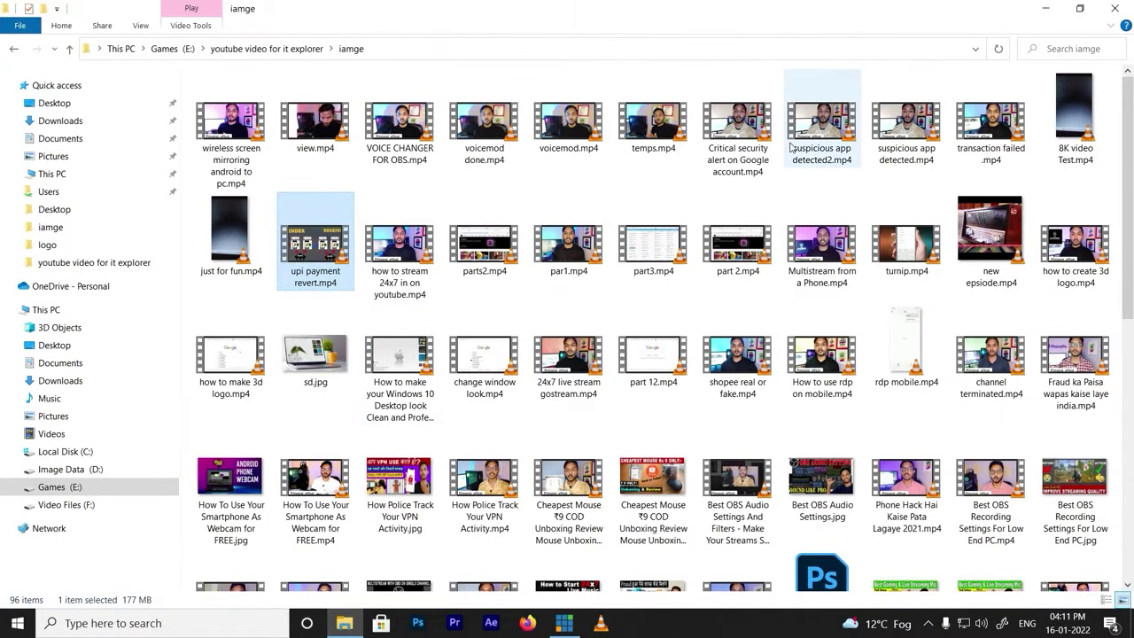
{"action": "left_click_drag", "start_coordinate": [753, 140], "coordinate": [550, 576]}
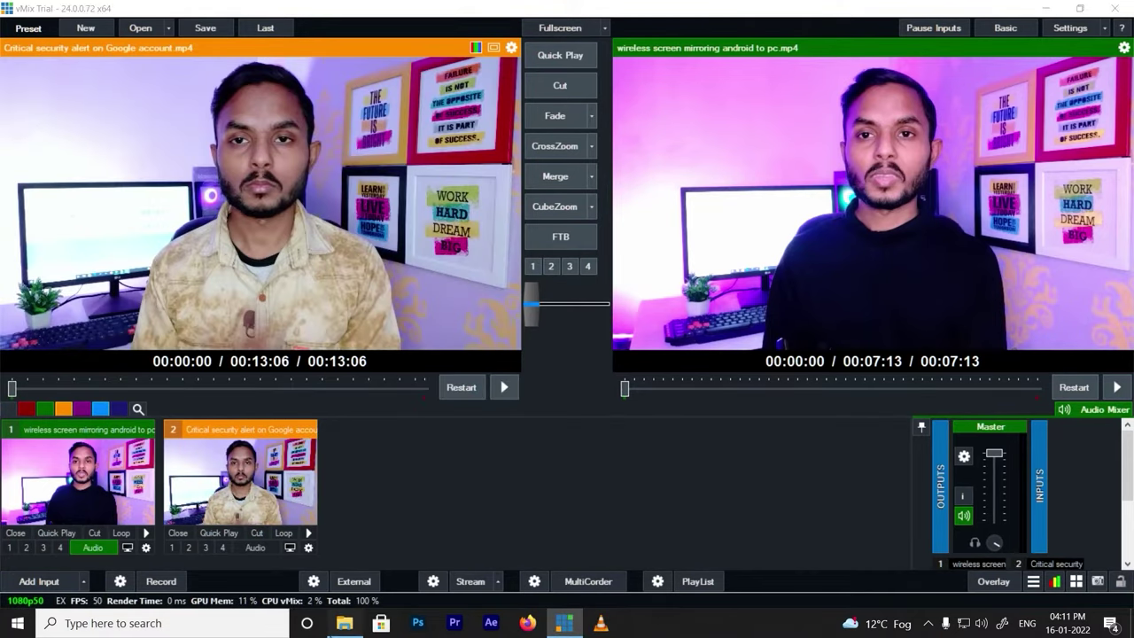
Add transaction failed .mp4 from the iamge folder as the third vMix input.
{"action": "left_click", "coordinate": [345, 623]}
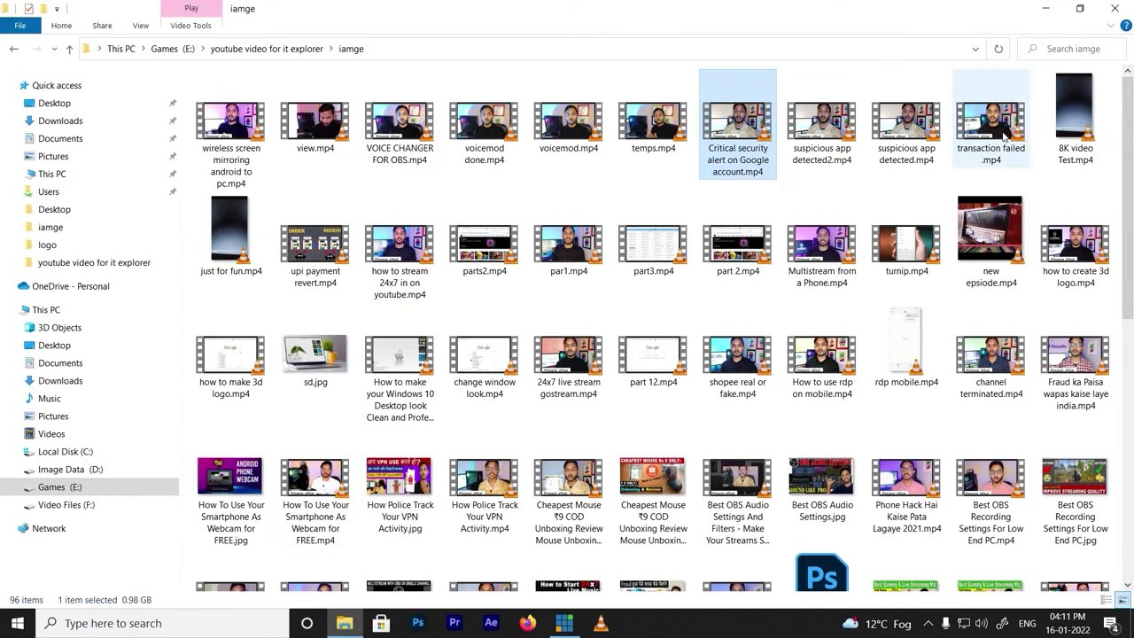
{"action": "scroll", "coordinate": [780, 372], "scroll_direction": "down", "scroll_amount": 1}
{"action": "left_click", "coordinate": [577, 620]}
{"action": "left_click_drag", "start_coordinate": [577, 620], "coordinate": [405, 527]}
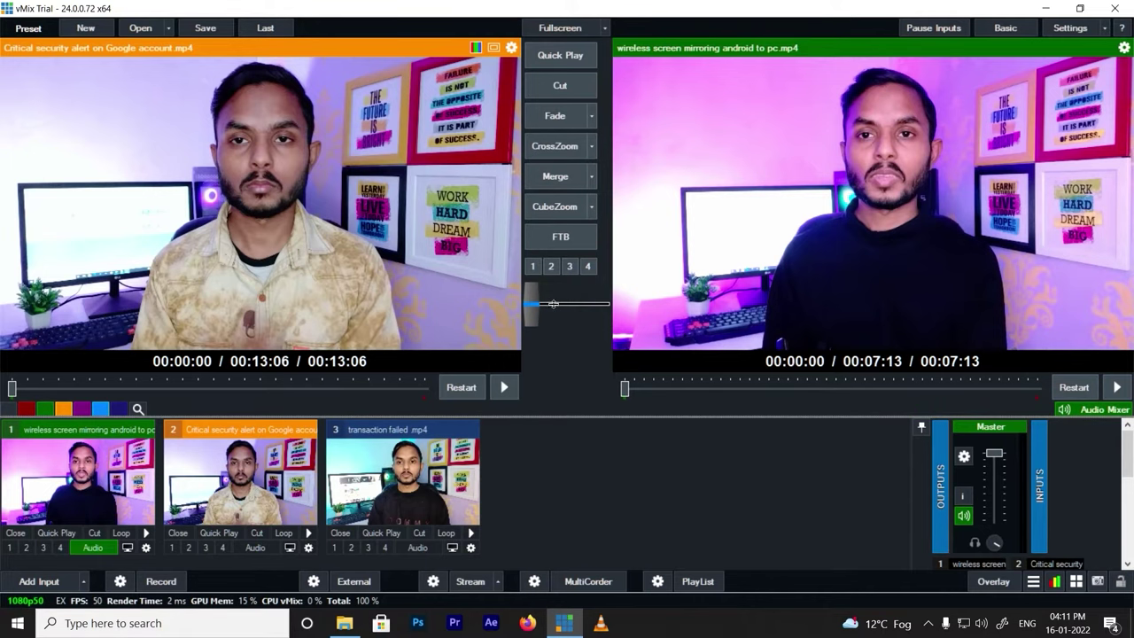
{"action": "left_click_drag", "start_coordinate": [553, 304], "coordinate": [547, 301]}
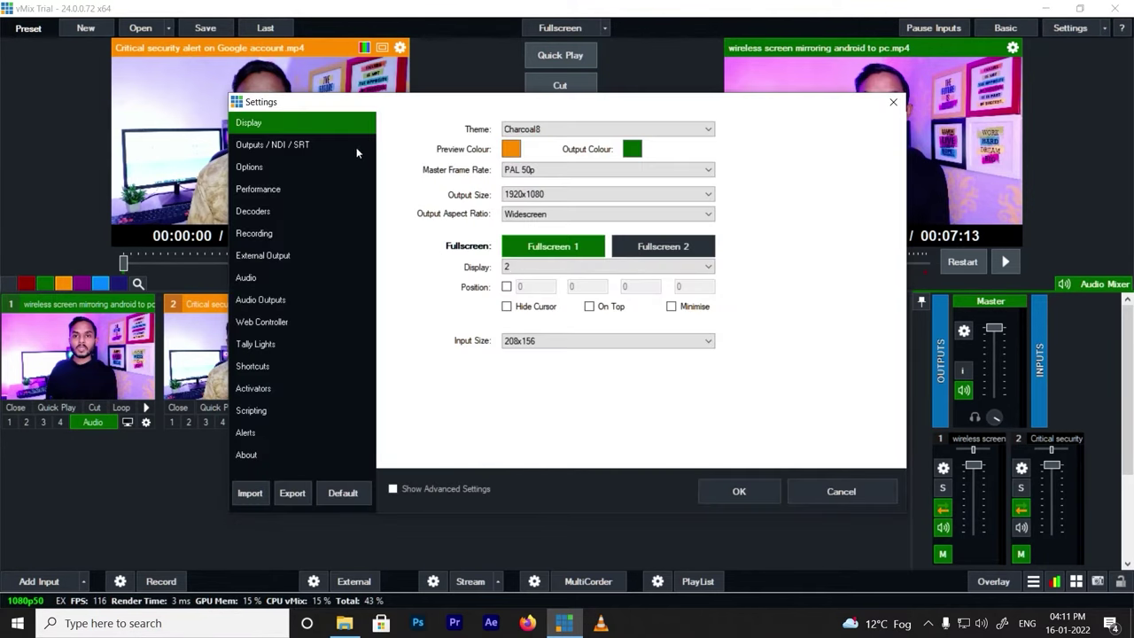
Examine the theme, master frame rate, output size and output aspect ratio options in the Display settings.
{"action": "left_click", "coordinate": [567, 130]}
{"action": "left_click", "coordinate": [570, 131]}
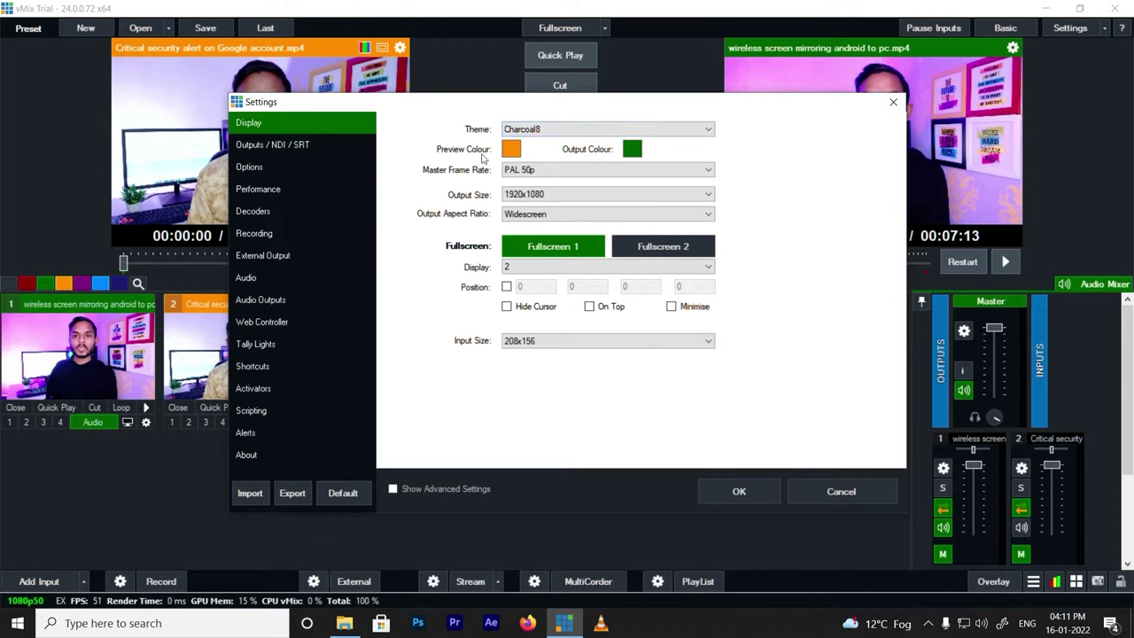
{"action": "left_click", "coordinate": [514, 170]}
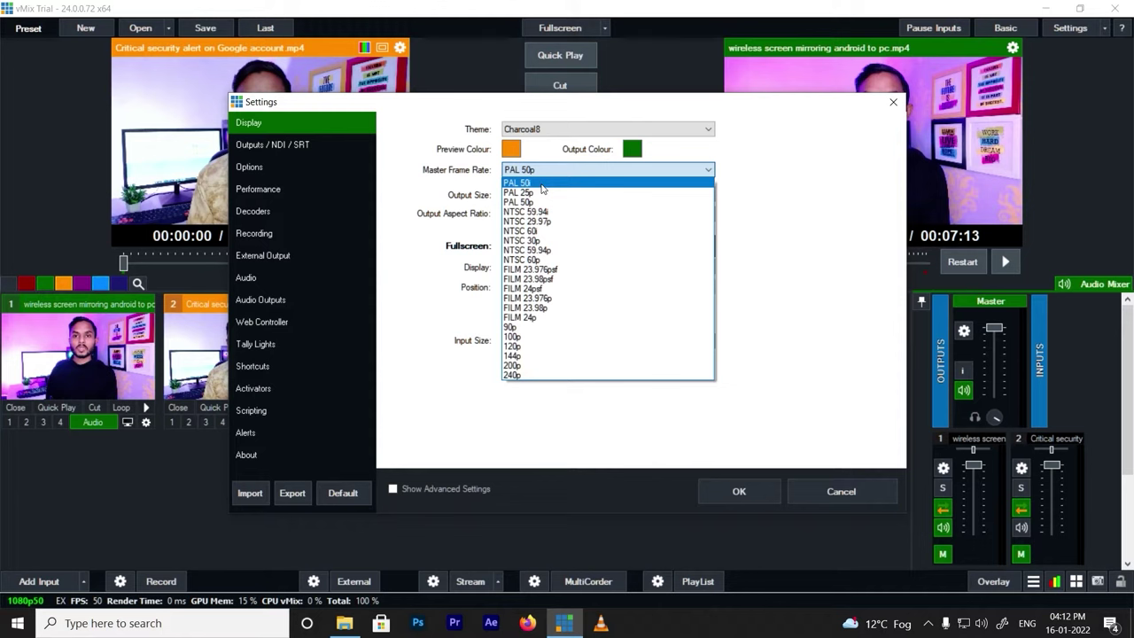
{"action": "left_click", "coordinate": [561, 202]}
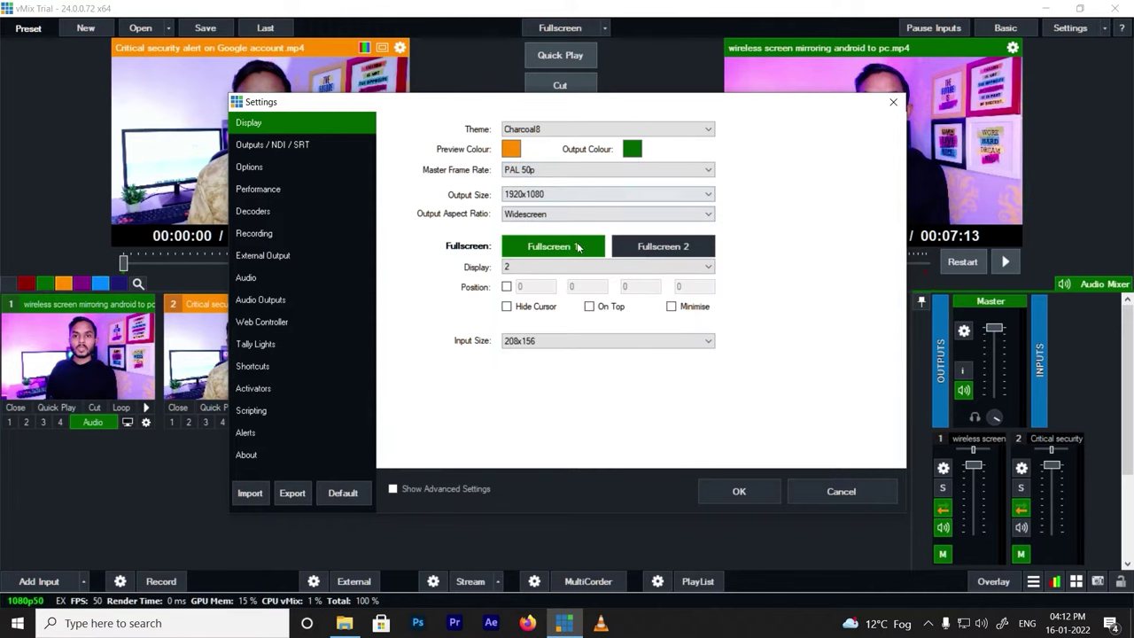
{"action": "left_click", "coordinate": [524, 193]}
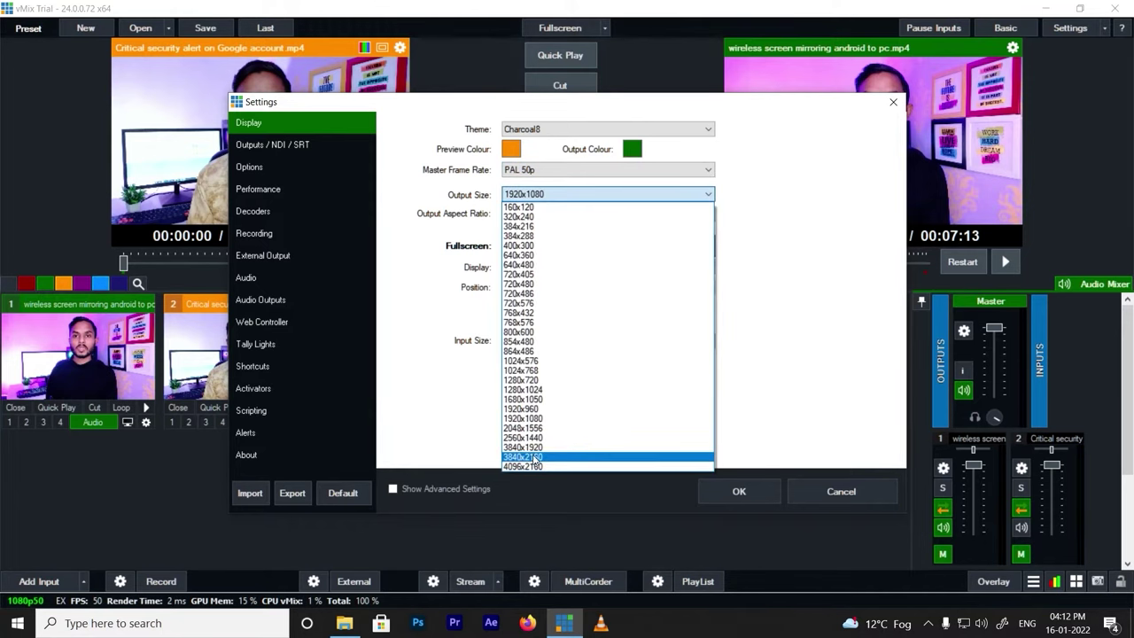
{"action": "left_click", "coordinate": [437, 206]}
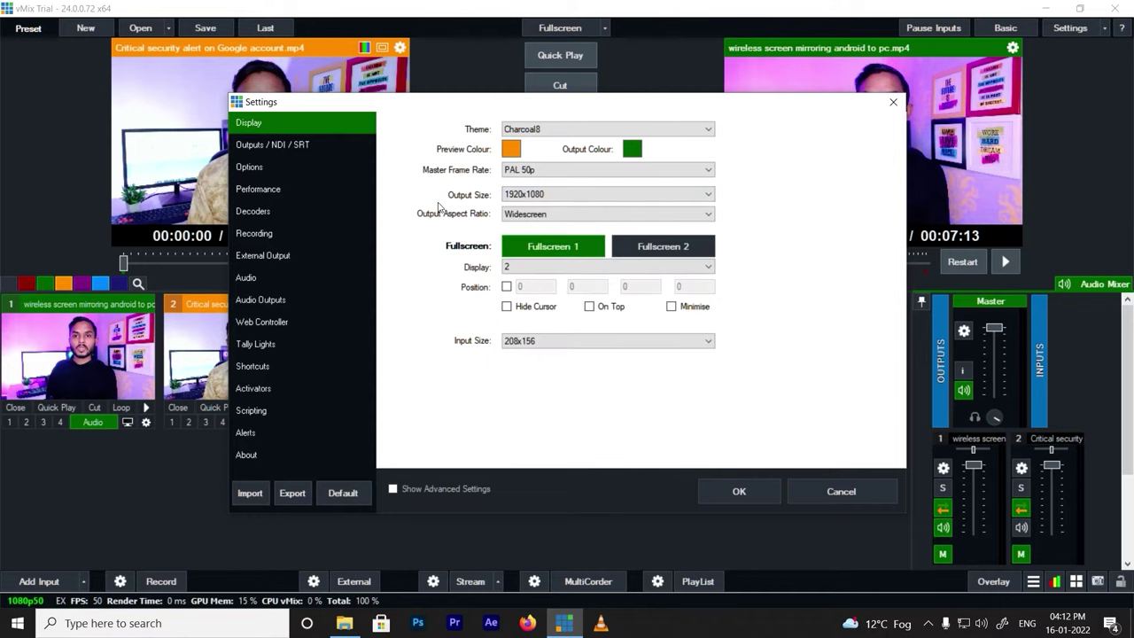
{"action": "left_click", "coordinate": [501, 217]}
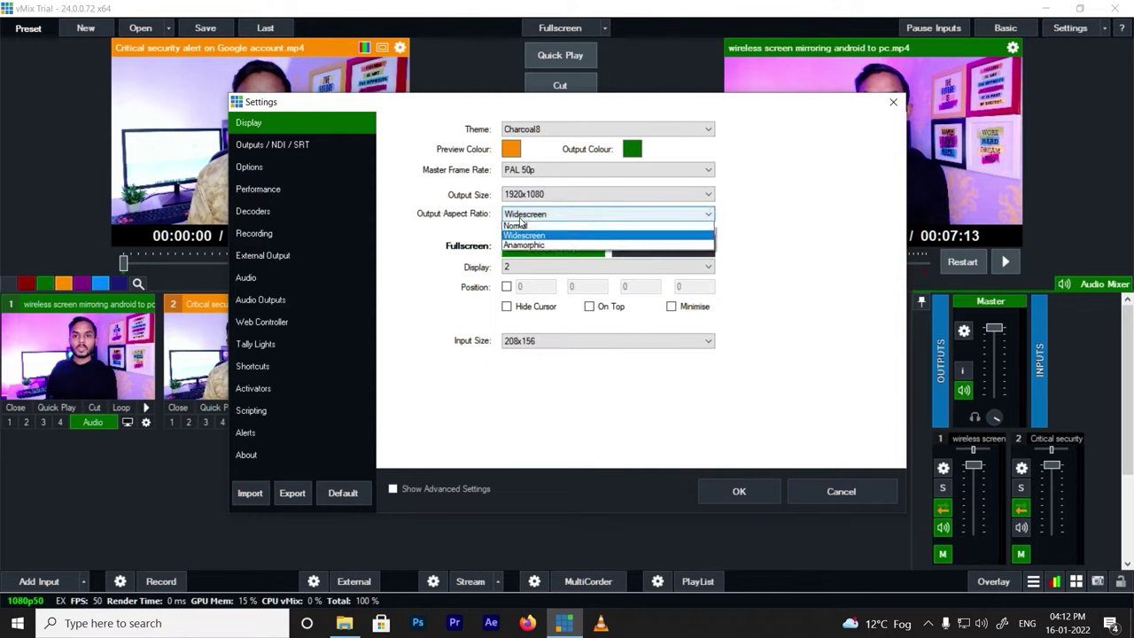
{"action": "left_click", "coordinate": [532, 225]}
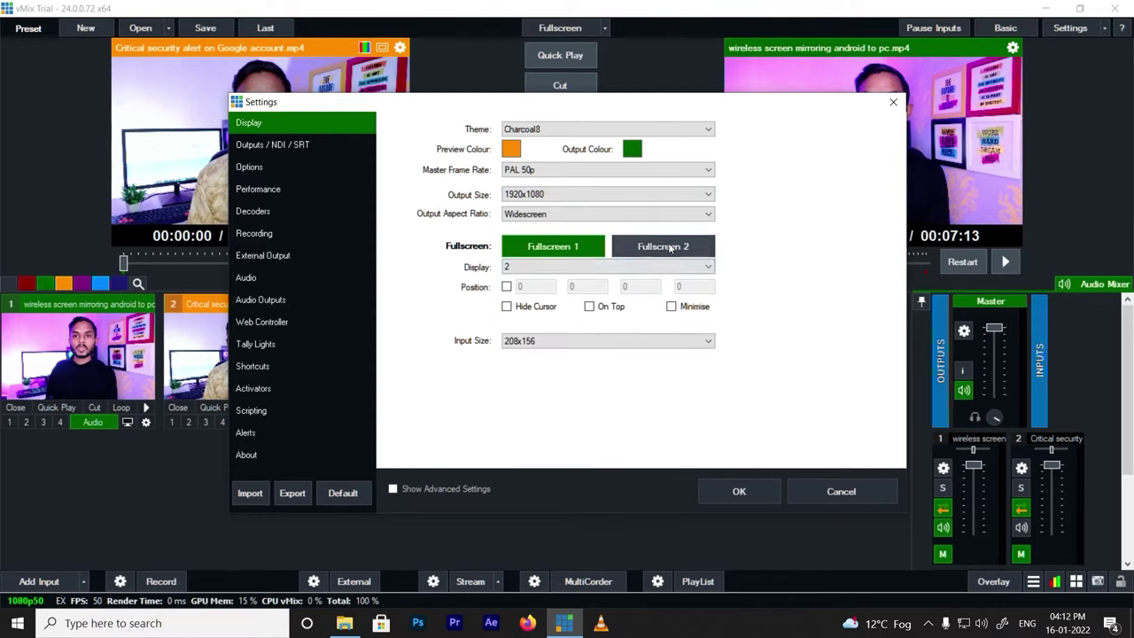
Set the MultiView layout in the Outputs / NDI / SRT settings to two large panes above rows of small ones.
{"action": "left_click", "coordinate": [237, 144]}
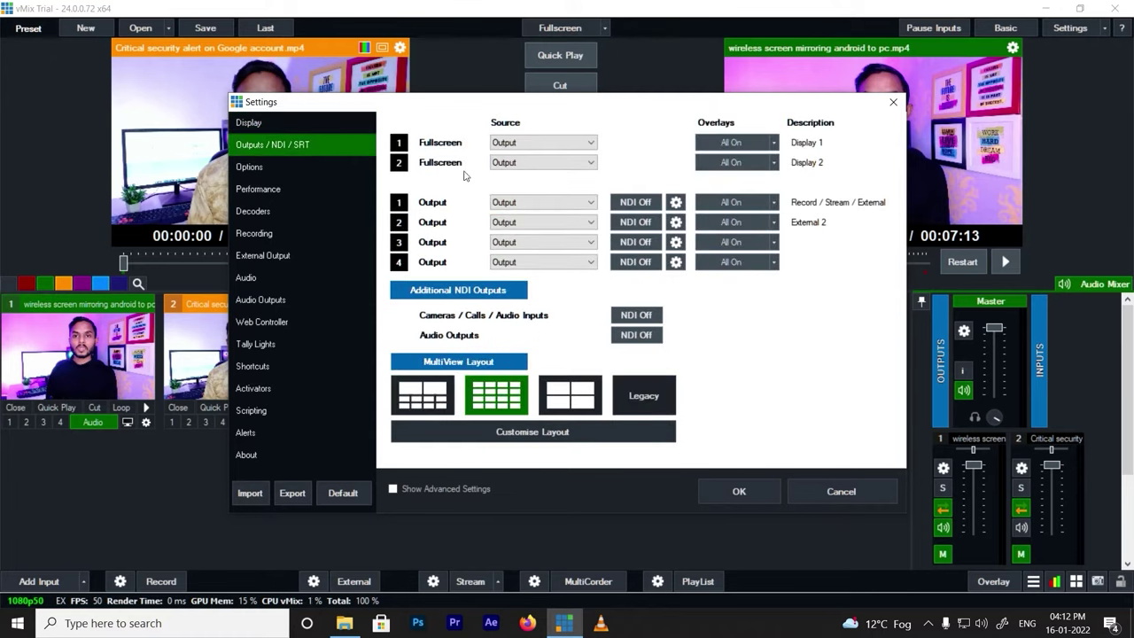
{"action": "left_click", "coordinate": [404, 394]}
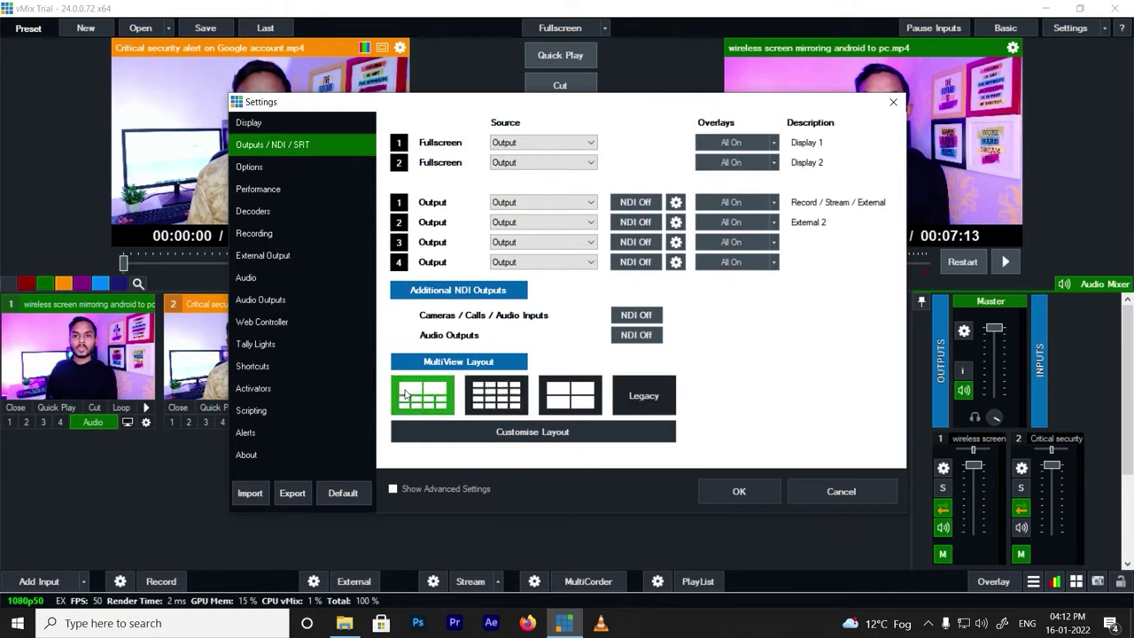
Try the four-pane MultiView layout and switch back to two large panes above rows of small ones.
{"action": "left_click", "coordinate": [542, 396]}
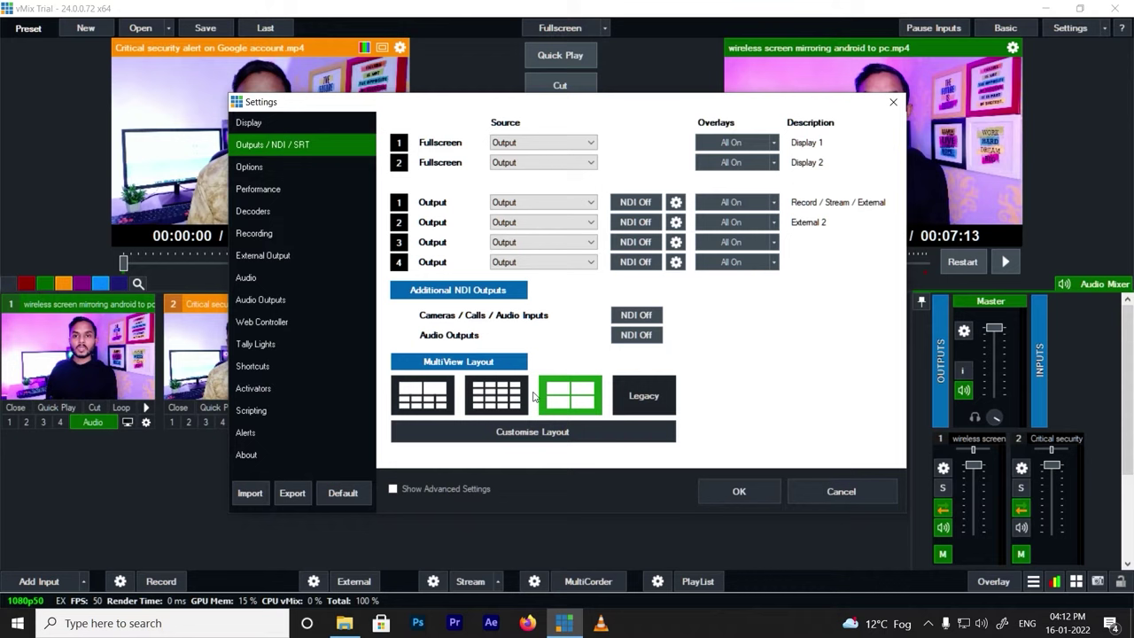
{"action": "left_click", "coordinate": [423, 401]}
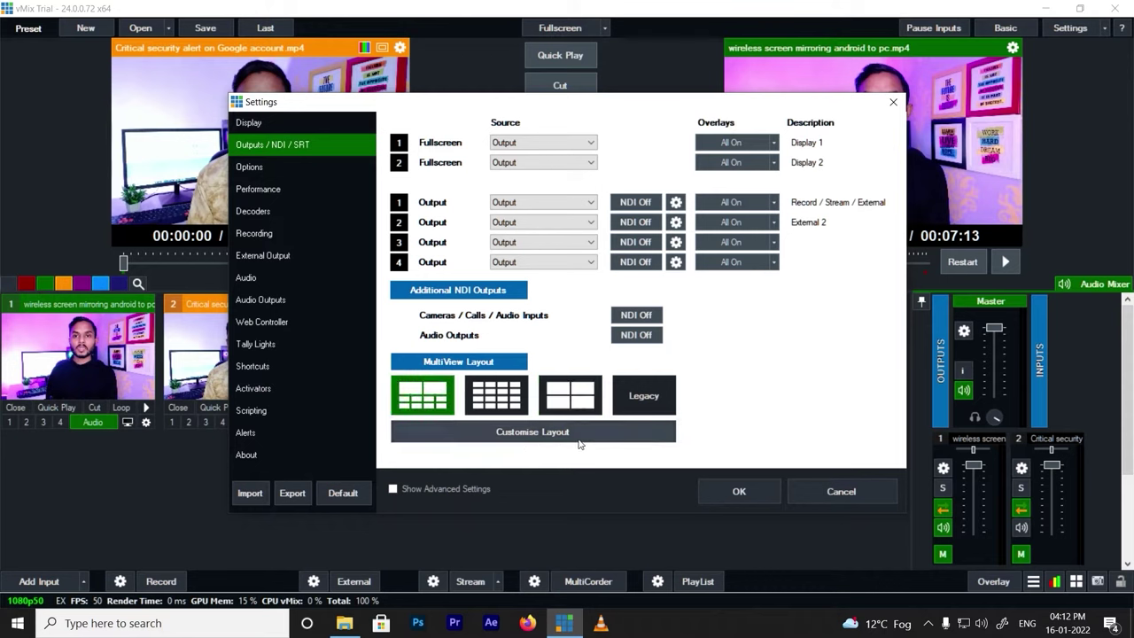
Examine the Options, Performance, Decoders, Recording and External Output settings, including the second external output.
{"action": "left_click", "coordinate": [291, 169]}
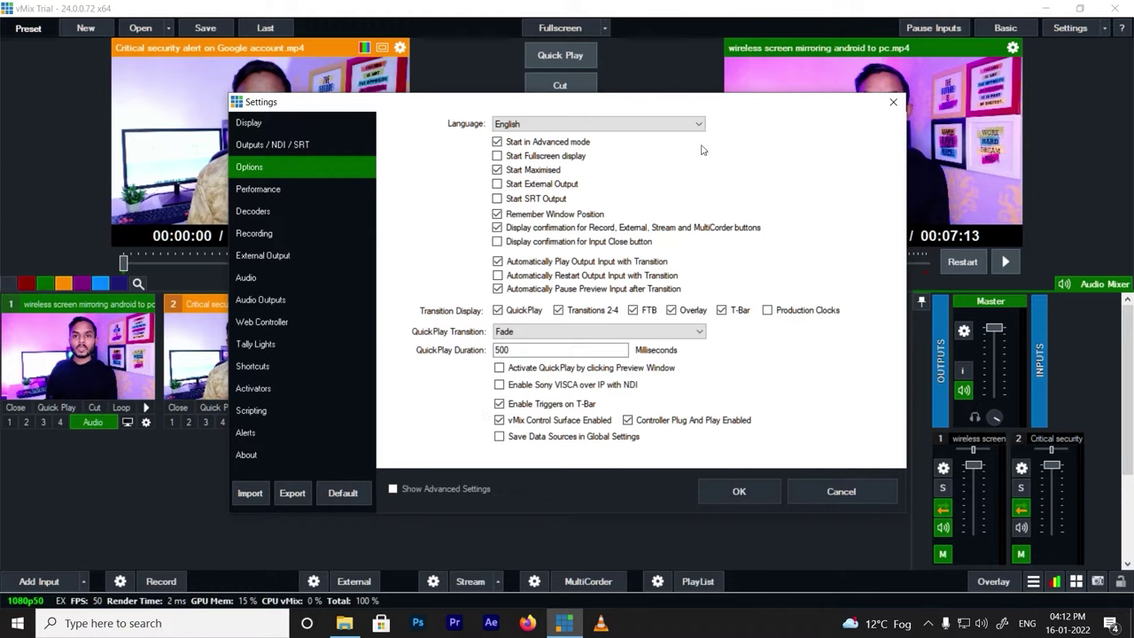
{"action": "left_click", "coordinate": [265, 190]}
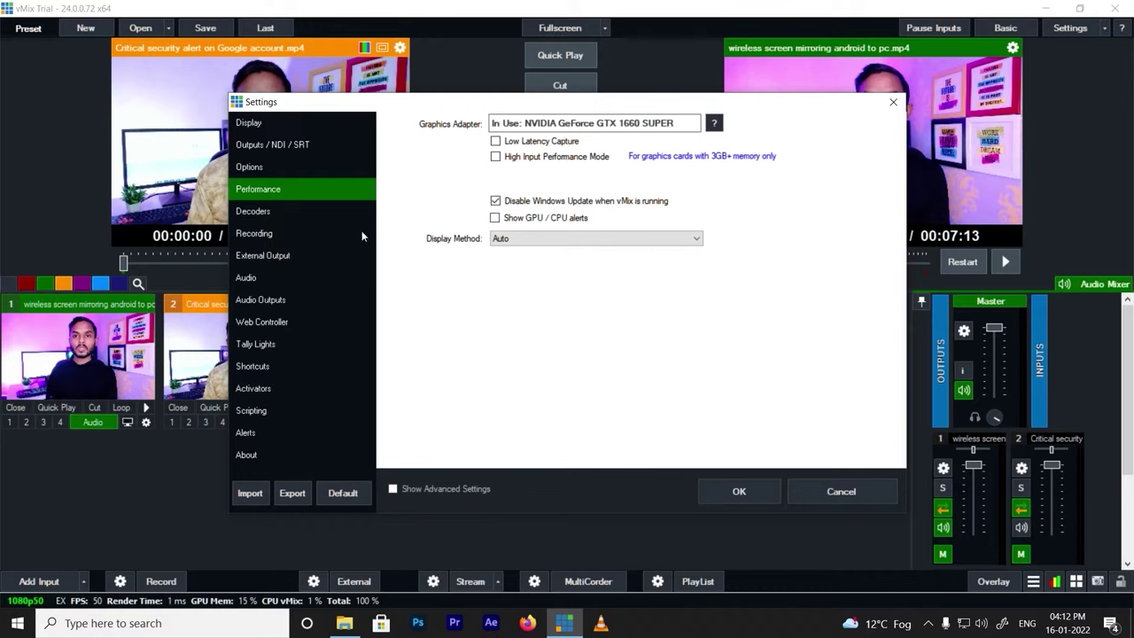
{"action": "left_click", "coordinate": [278, 214]}
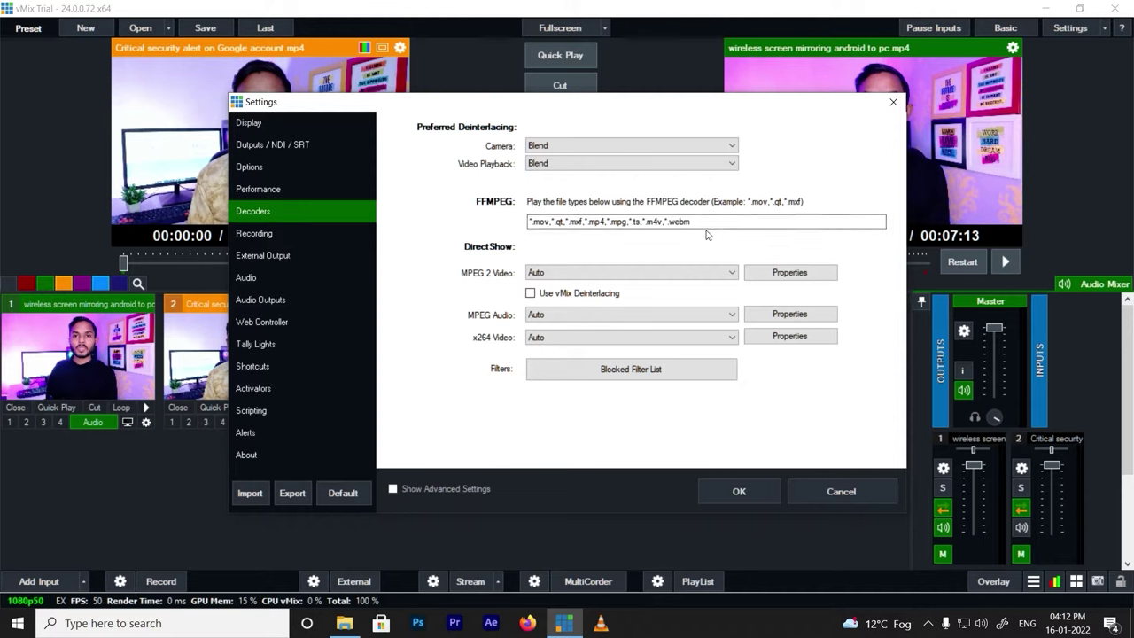
{"action": "left_click", "coordinate": [260, 235]}
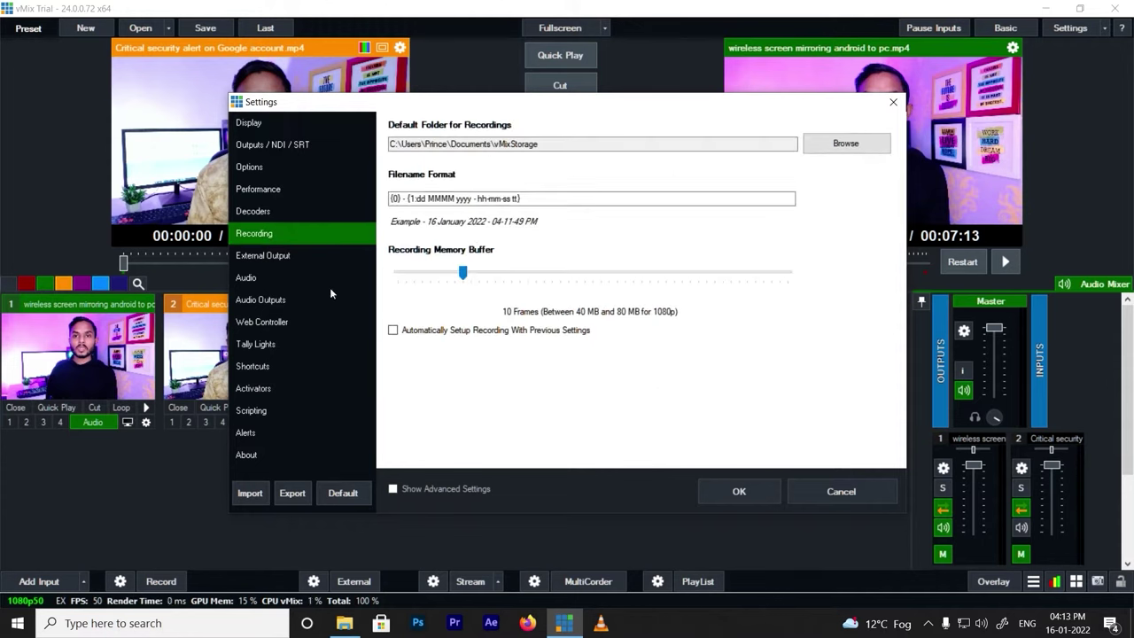
{"action": "left_click", "coordinate": [284, 259]}
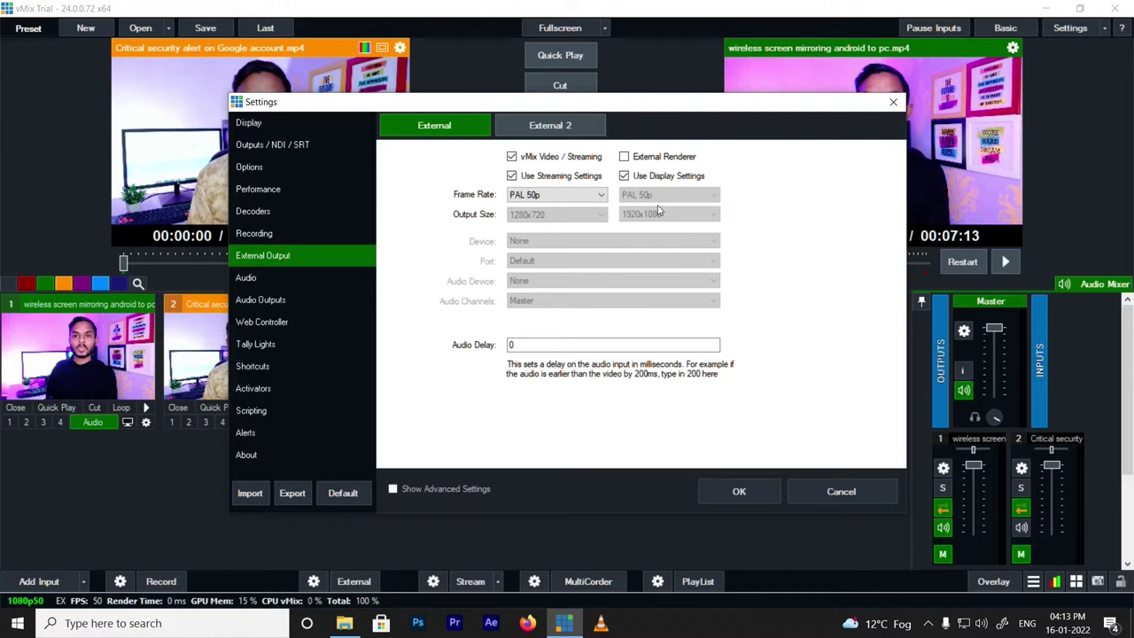
{"action": "left_click", "coordinate": [549, 126]}
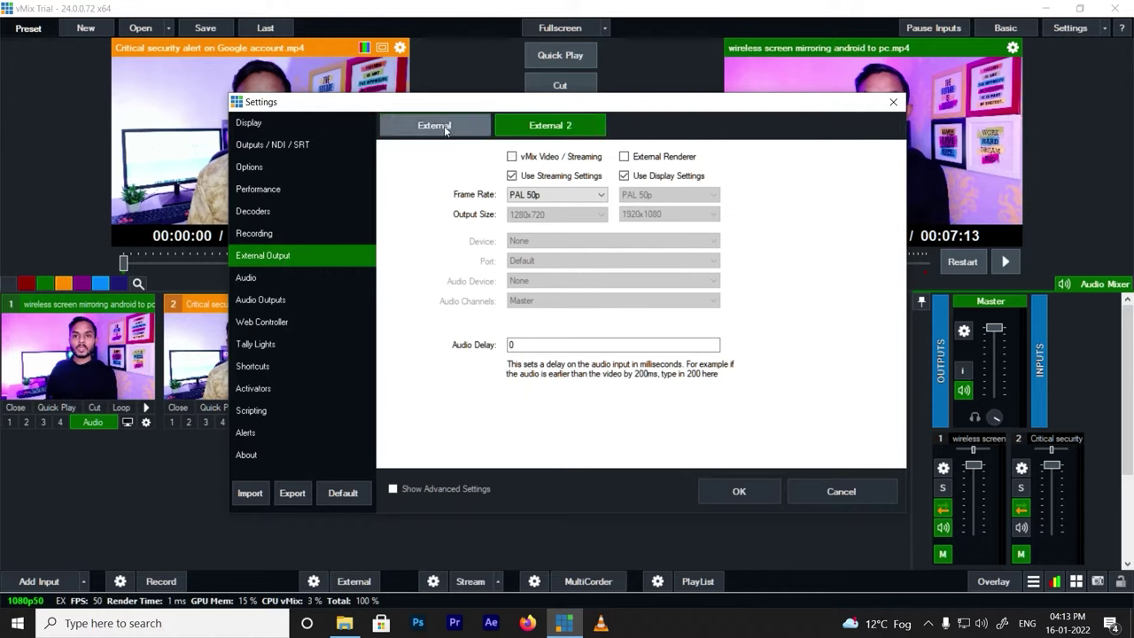
{"action": "left_click", "coordinate": [445, 128]}
Examine the Audio, Audio Outputs, Web Controller, Tally Lights, Shortcuts, Activators, Scripting, Alerts and About settings, and close Settings with its options accepted.
{"action": "left_click", "coordinate": [294, 269]}
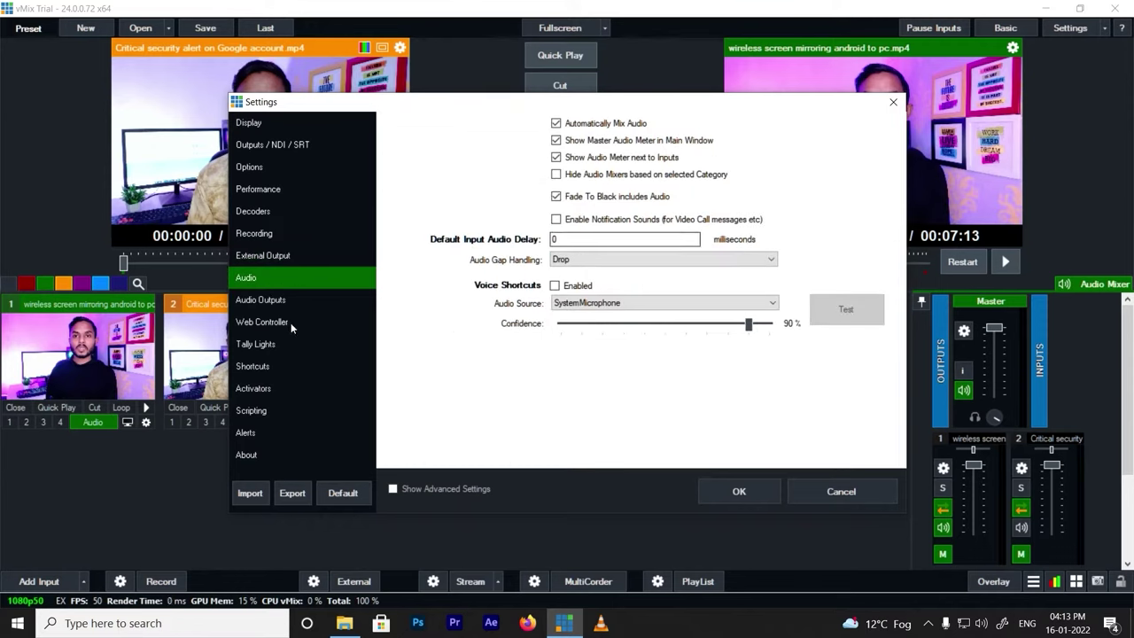
{"action": "left_click", "coordinate": [280, 302]}
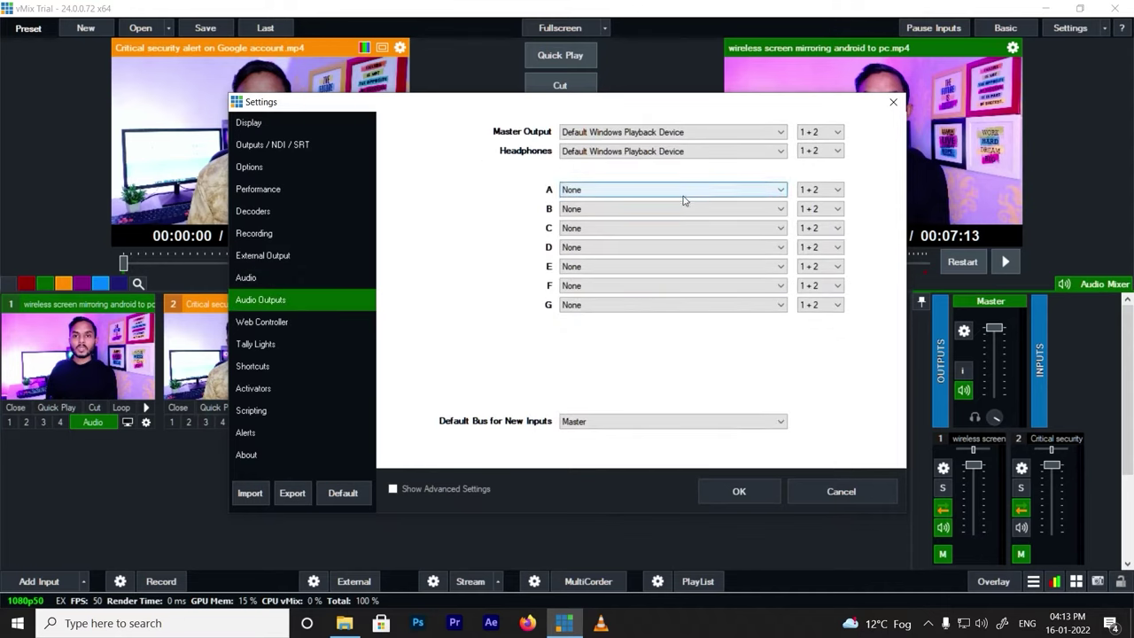
{"action": "left_click", "coordinate": [304, 326]}
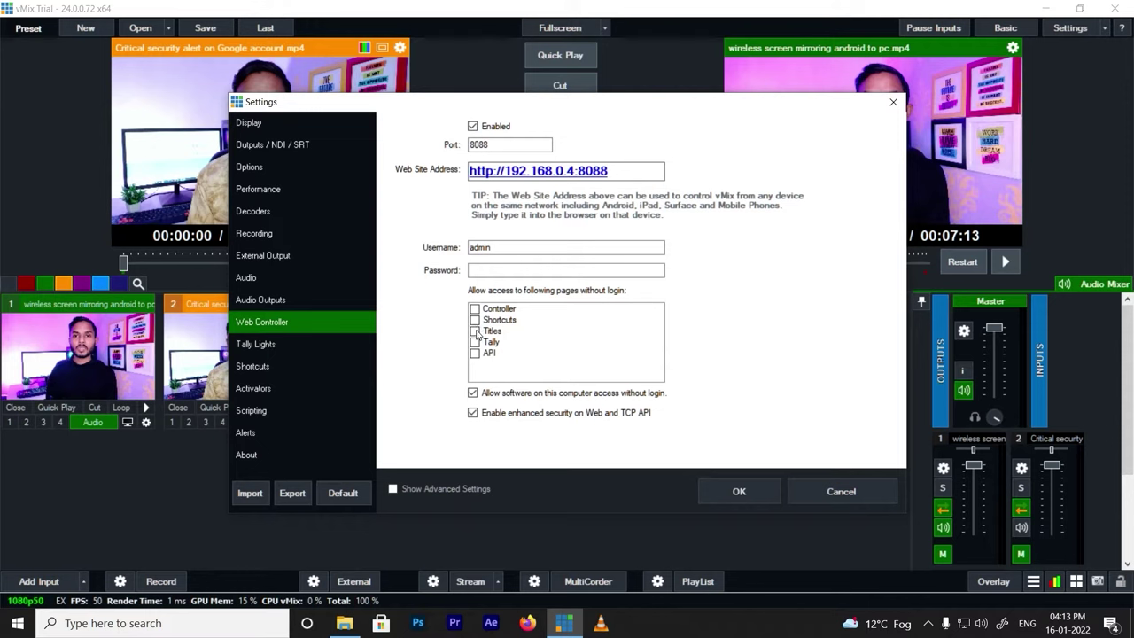
{"action": "left_click", "coordinate": [273, 347]}
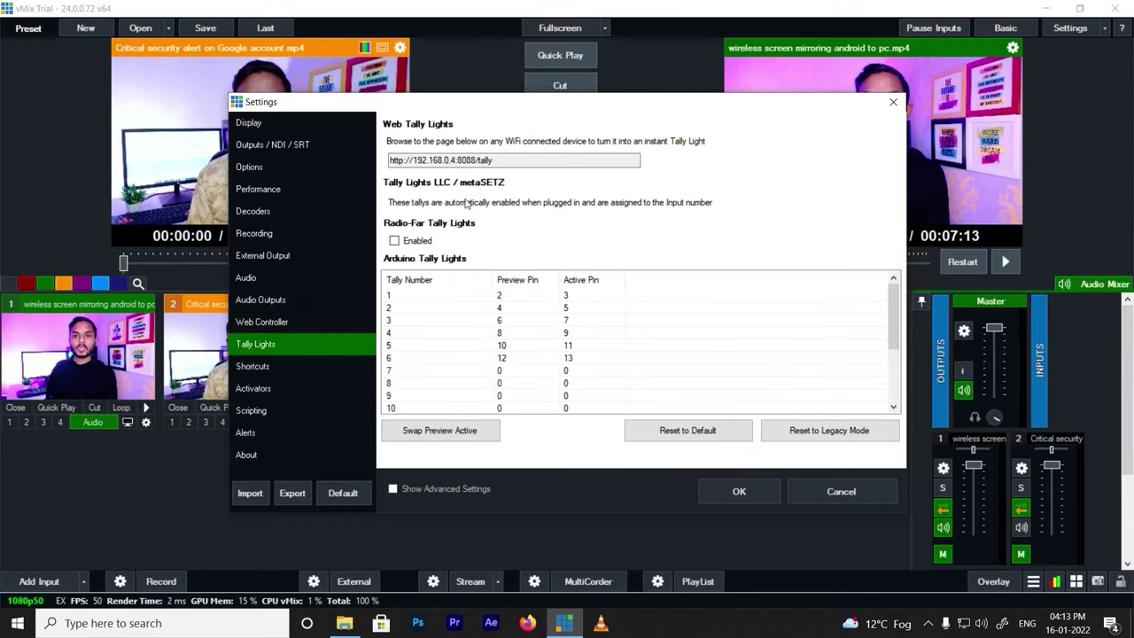
{"action": "left_click", "coordinate": [263, 366]}
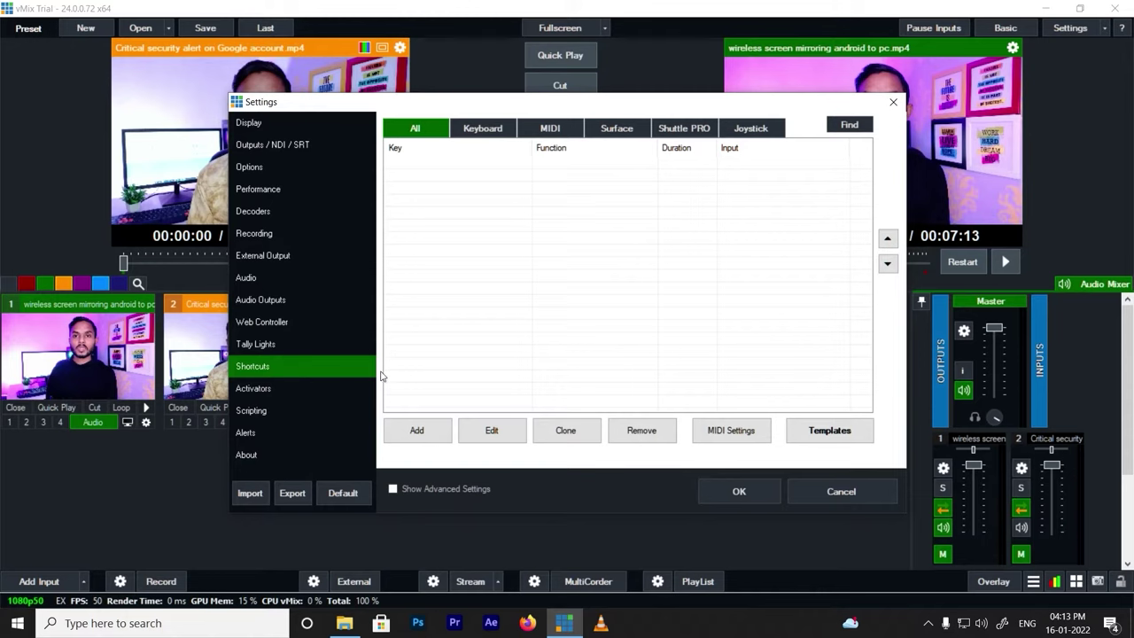
{"action": "left_click", "coordinate": [280, 395]}
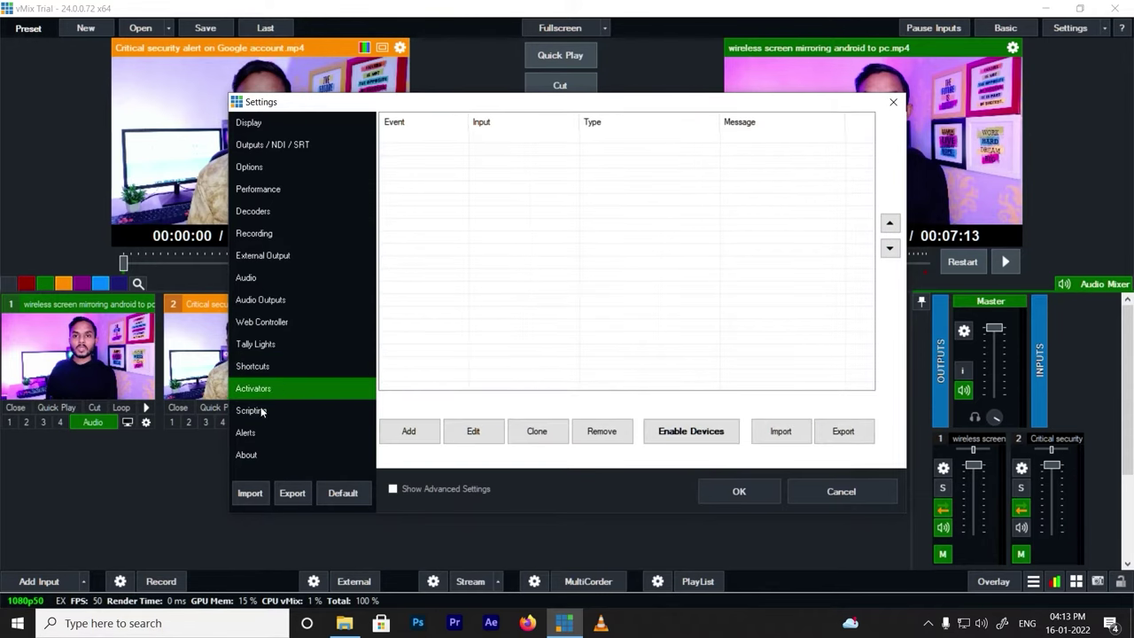
{"action": "left_click", "coordinate": [326, 410]}
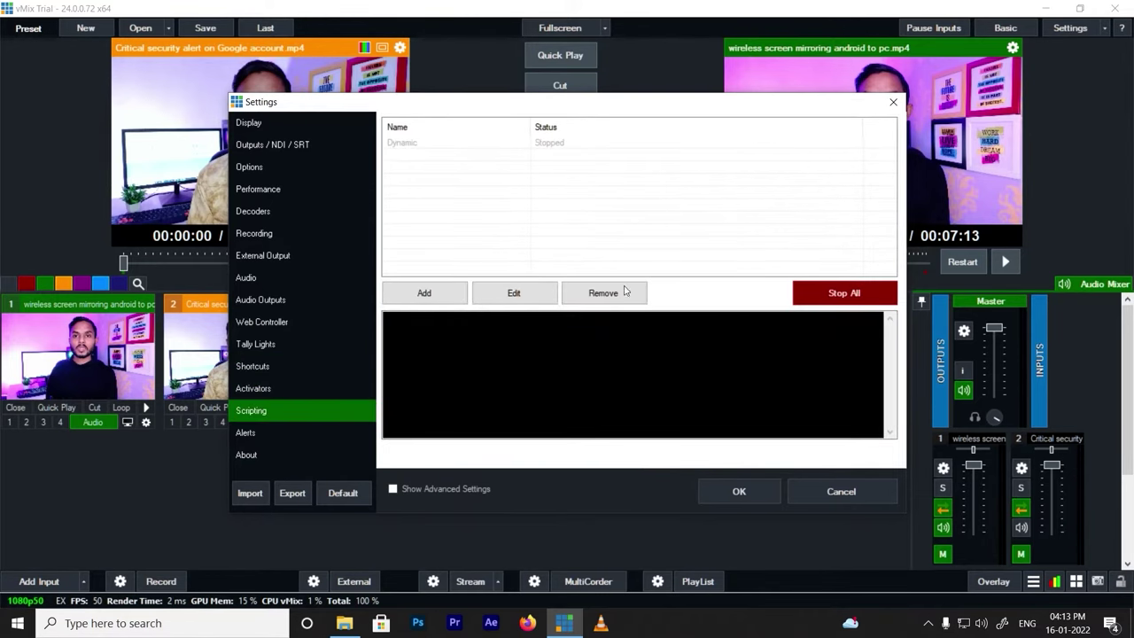
{"action": "left_click", "coordinate": [290, 431]}
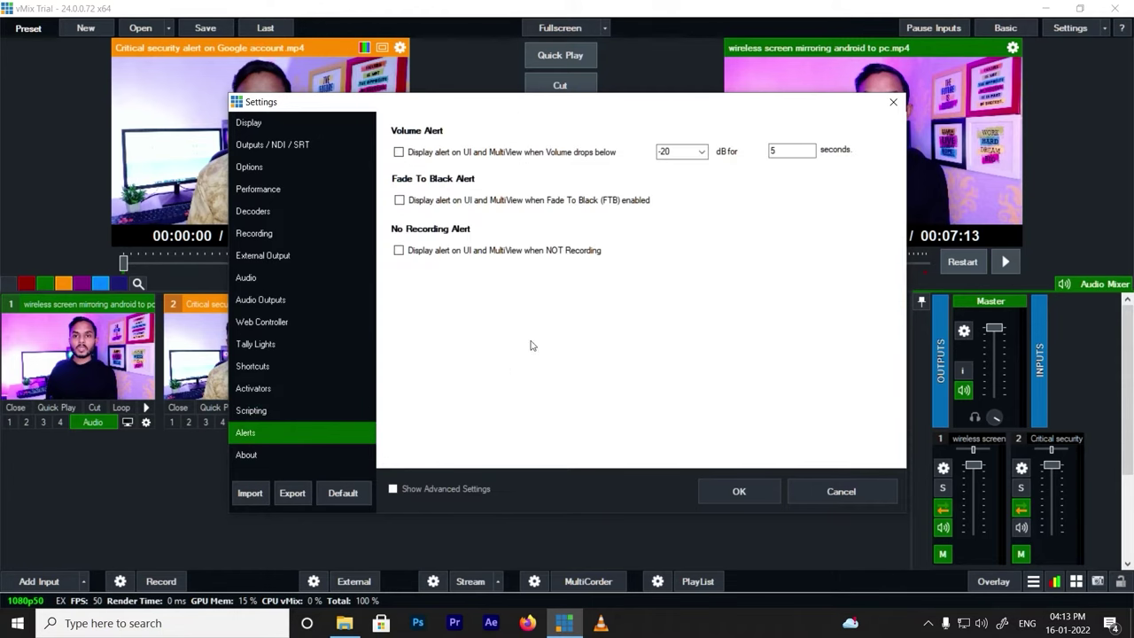
{"action": "left_click", "coordinate": [246, 456]}
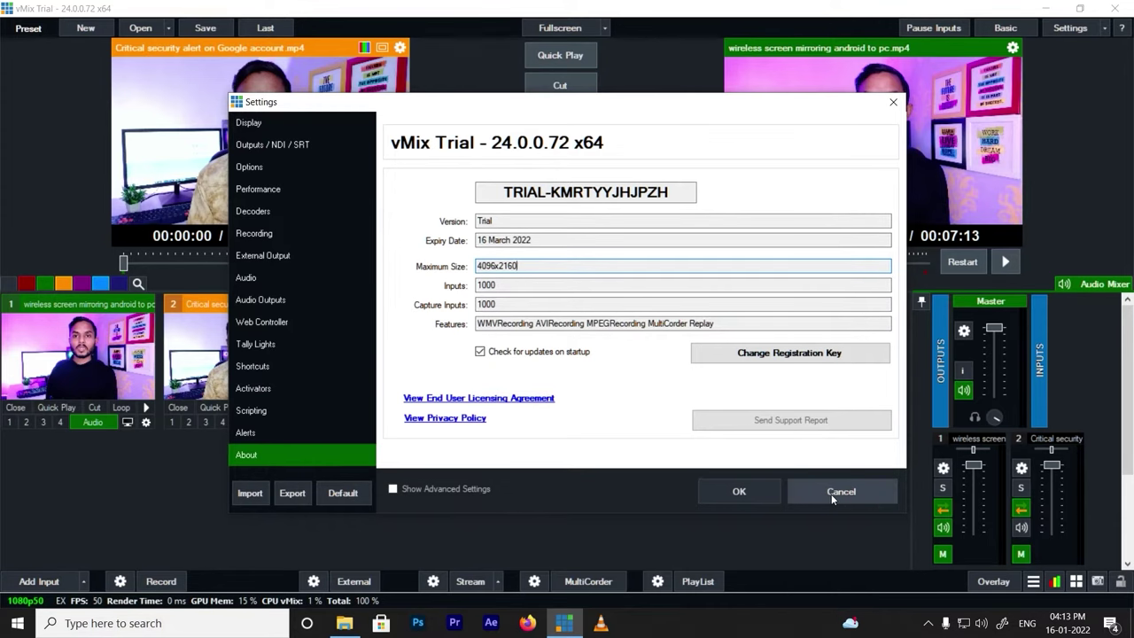
{"action": "left_click", "coordinate": [751, 492]}
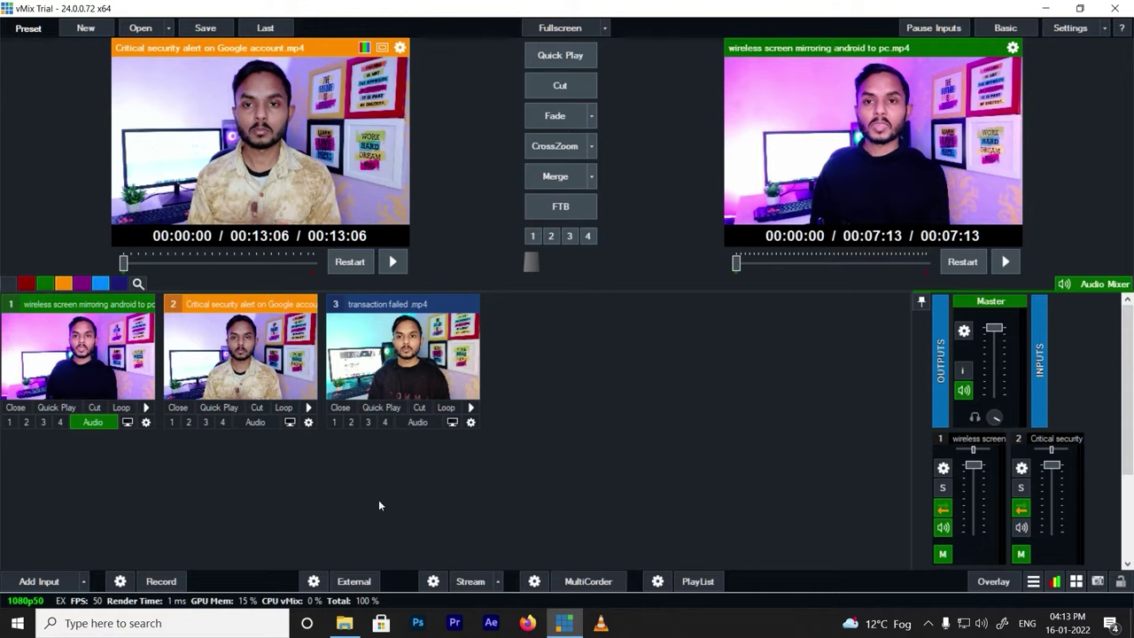
Load inputs 1, 2 and 3 into the preview one after another to view each clip.
{"action": "left_click", "coordinate": [105, 355]}
{"action": "left_click", "coordinate": [228, 354]}
{"action": "left_click", "coordinate": [384, 365]}
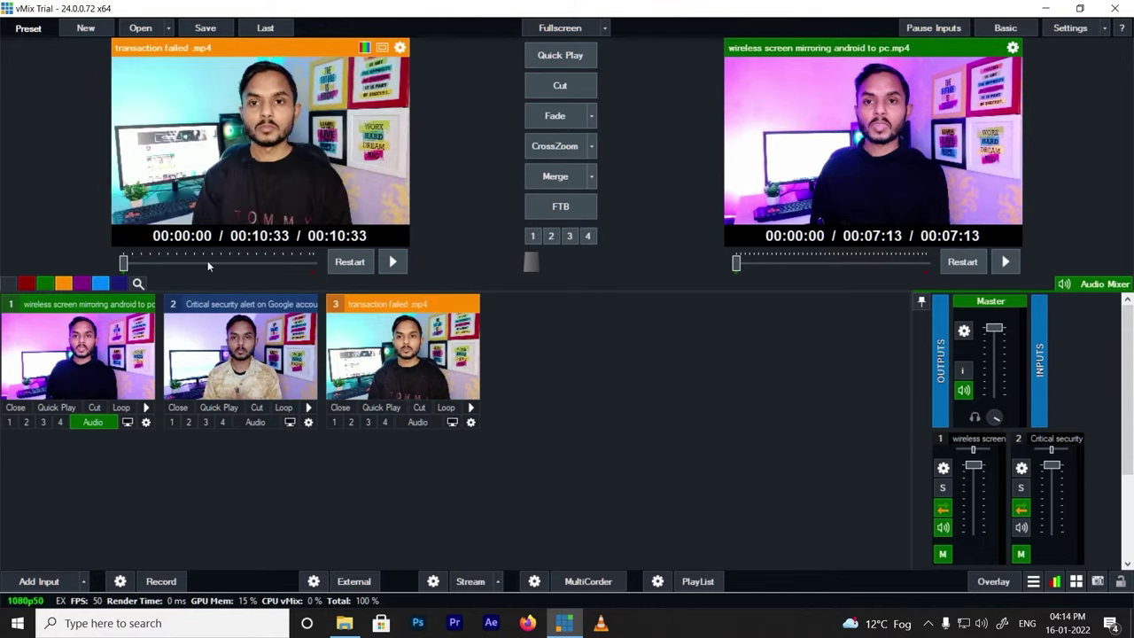
Open input 1's settings beside the preview, adjust its red and green levels, and try the Luma Key slider.
{"action": "left_click", "coordinate": [69, 349]}
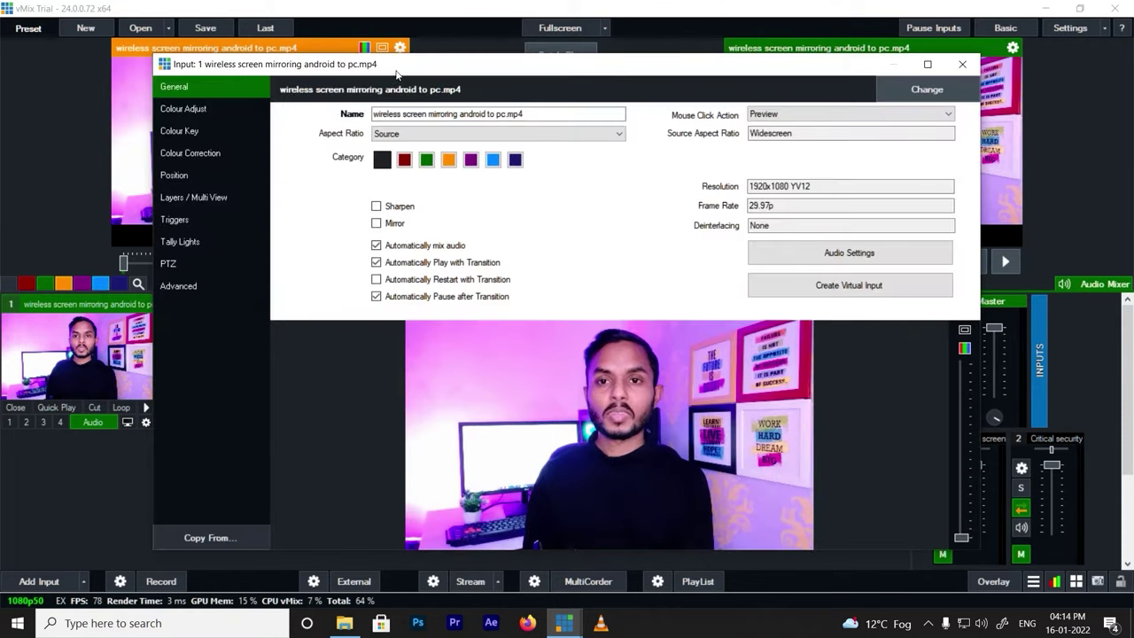
{"action": "left_click_drag", "start_coordinate": [397, 75], "coordinate": [659, 38]}
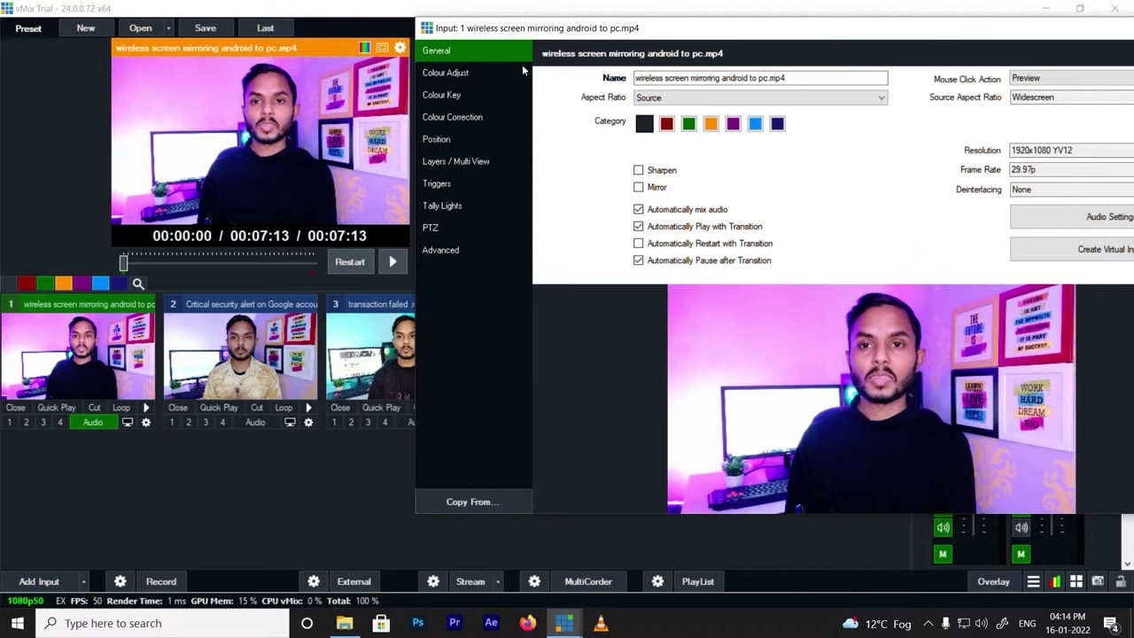
{"action": "left_click", "coordinate": [470, 77]}
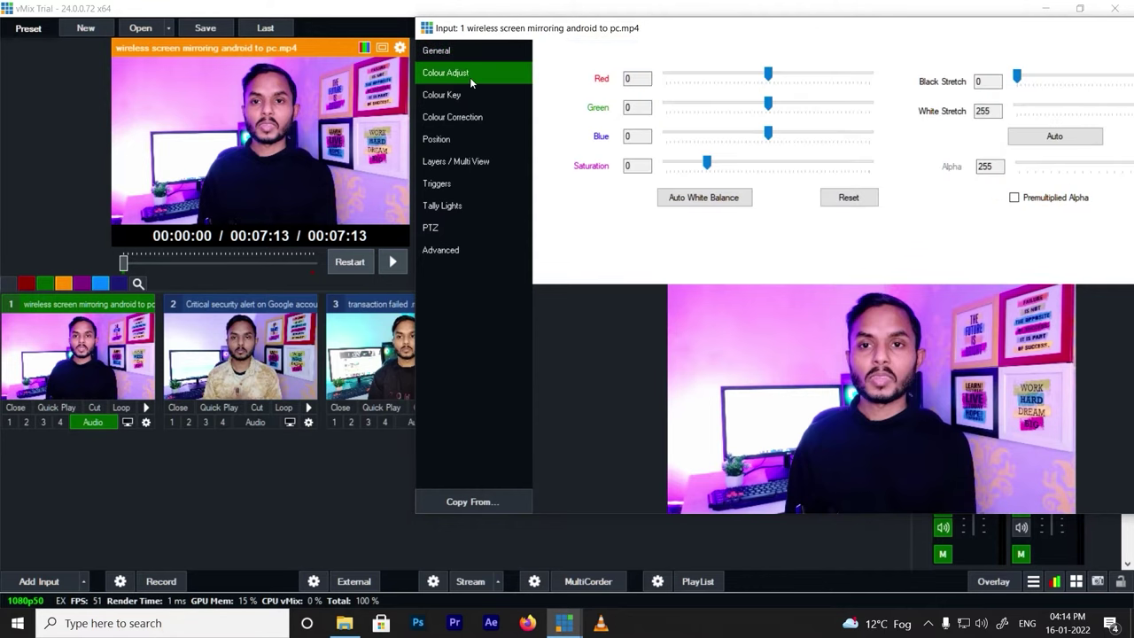
{"action": "left_click_drag", "start_coordinate": [768, 75], "coordinate": [771, 105]}
{"action": "left_click", "coordinate": [469, 95]}
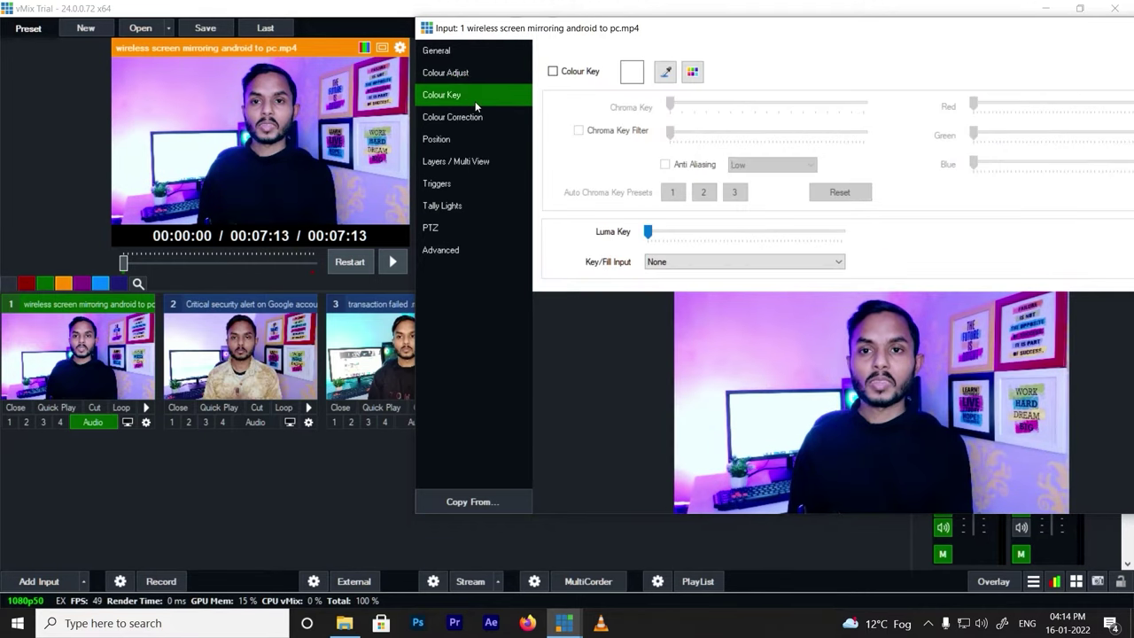
{"action": "left_click_drag", "start_coordinate": [660, 230], "coordinate": [624, 230]}
Colour-correct input 1 with Lift 0.03, -0.03, 0, Gamma 0.03, -0.03, 0.03 and Gain 0.94, 1.06, 0.96.
{"action": "left_click", "coordinate": [486, 119]}
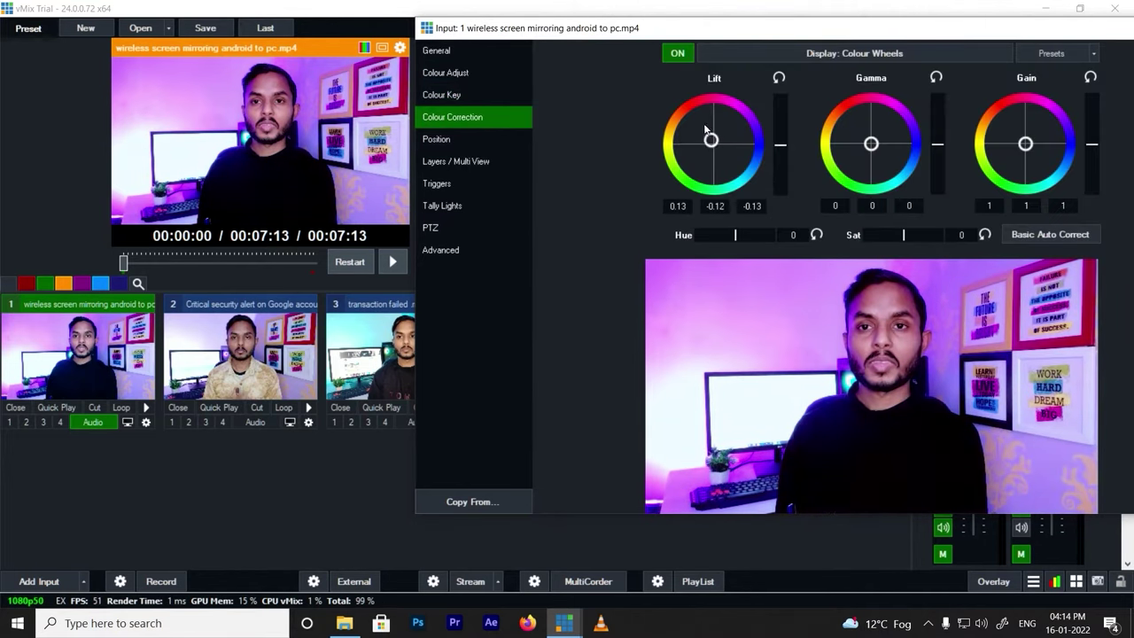
{"action": "left_click_drag", "start_coordinate": [718, 145], "coordinate": [714, 144]}
{"action": "mouse_move", "coordinate": [876, 149]}
{"action": "left_mouse_down"}
{"action": "mouse_move", "coordinate": [886, 156]}
{"action": "mouse_move", "coordinate": [874, 145]}
{"action": "left_mouse_up"}
{"action": "left_click_drag", "start_coordinate": [1028, 145], "coordinate": [1035, 156]}
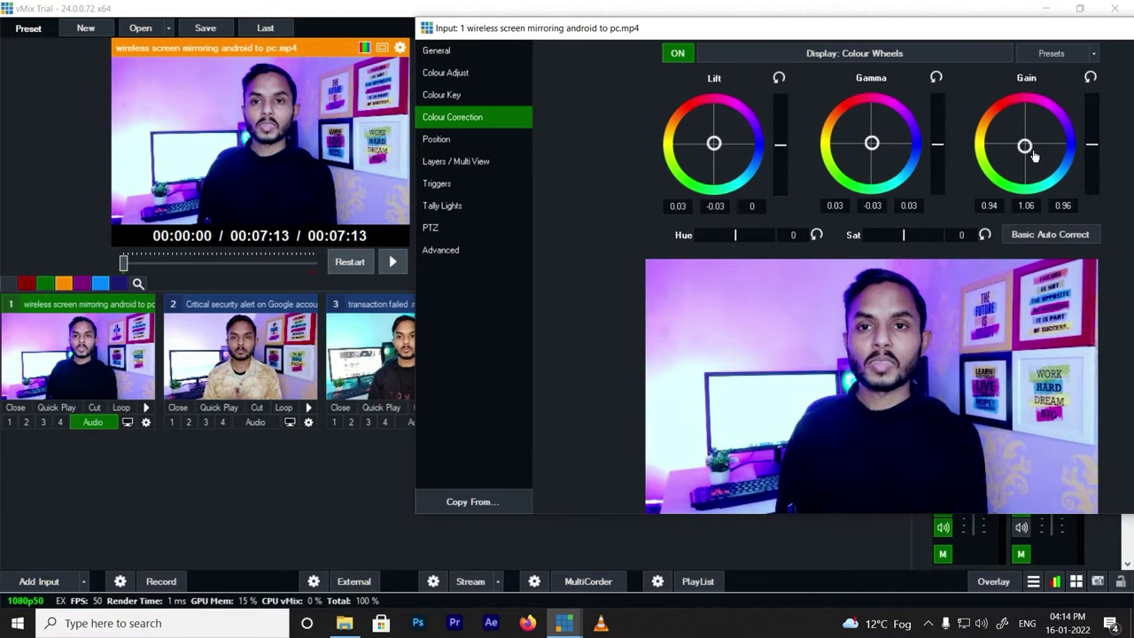
Scale input 1 in its Position settings to Zoom X 0.99675 and Zoom Y 0.88025.
{"action": "left_click", "coordinate": [433, 147]}
{"action": "left_click_drag", "start_coordinate": [704, 78], "coordinate": [705, 105]}
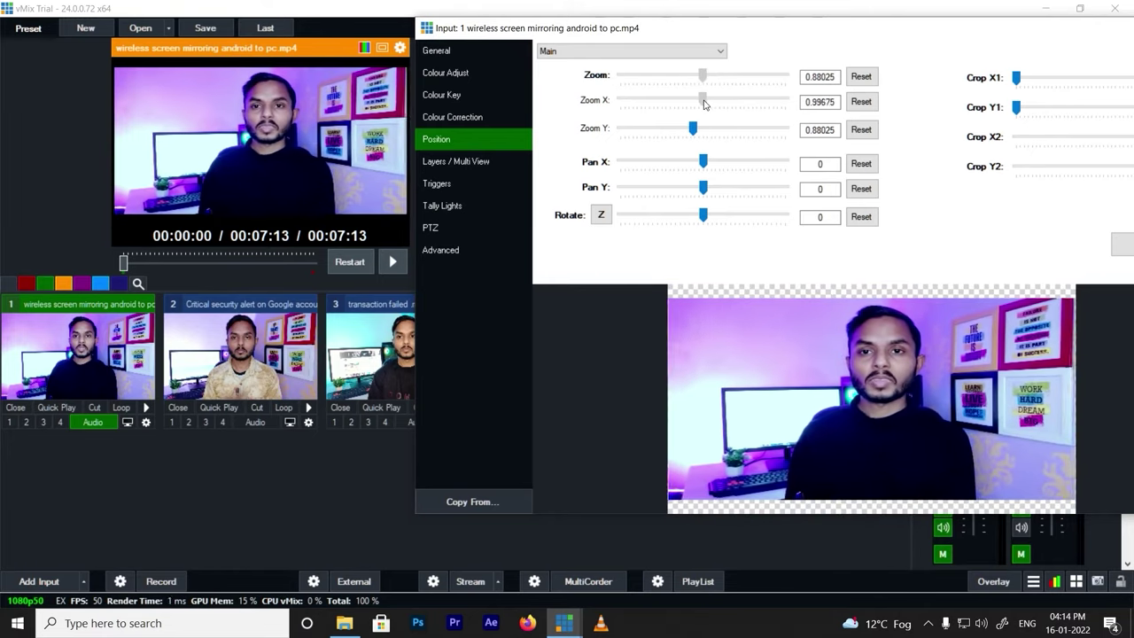
Examine input 1's Layers / Multi View templates, Triggers, Tally Lights, PTZ and Advanced settings, and close its settings window.
{"action": "left_click", "coordinate": [457, 161]}
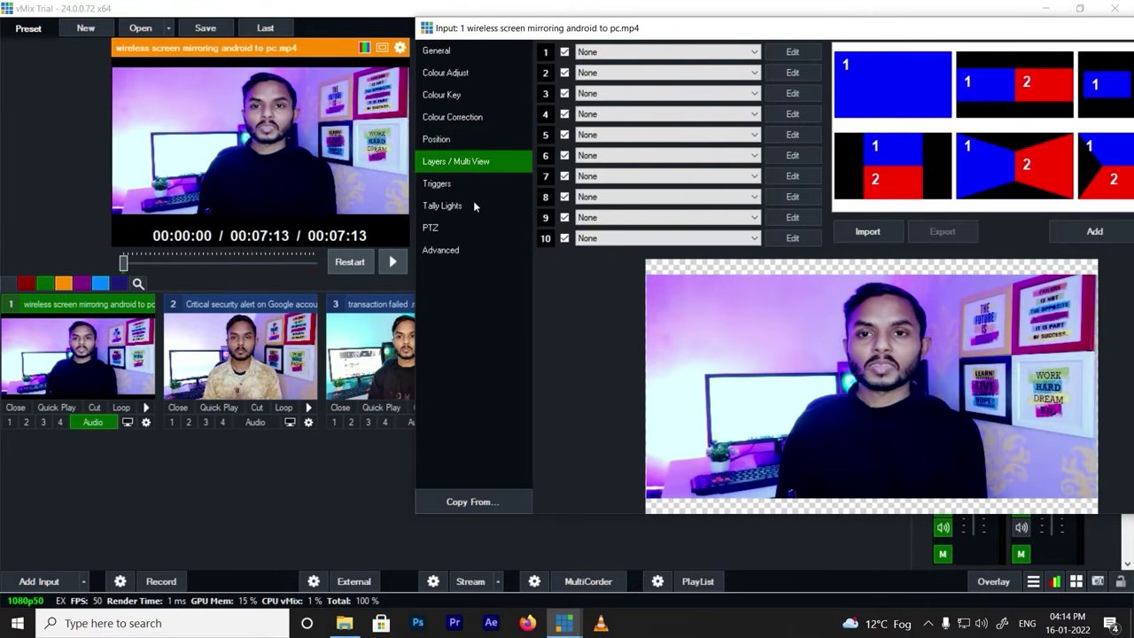
{"action": "left_click", "coordinate": [908, 174]}
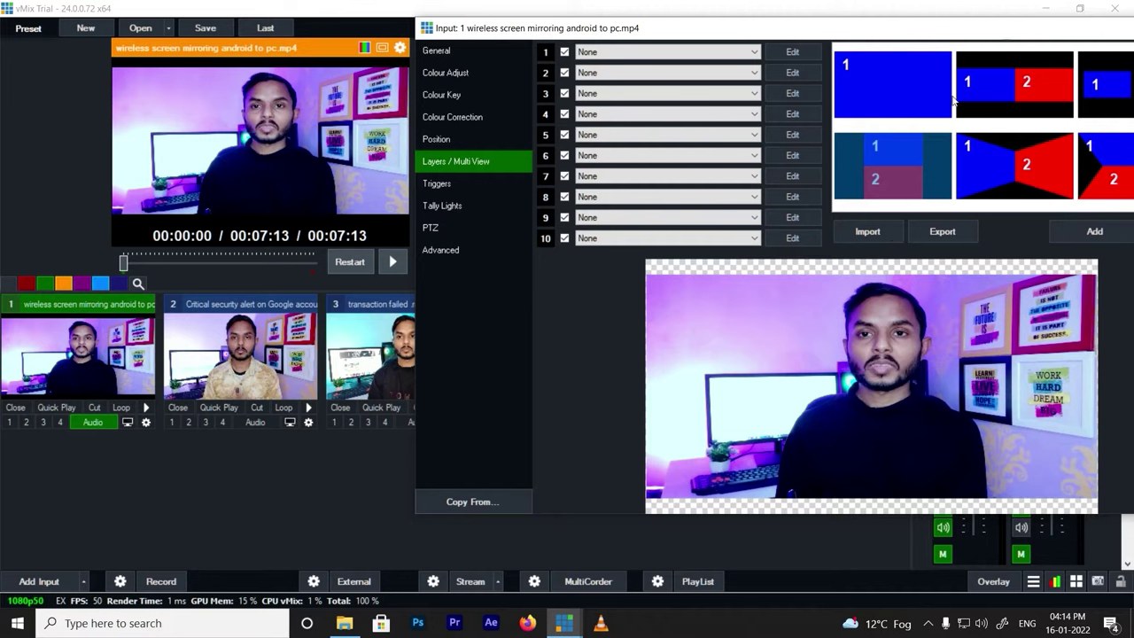
{"action": "left_click", "coordinate": [452, 182]}
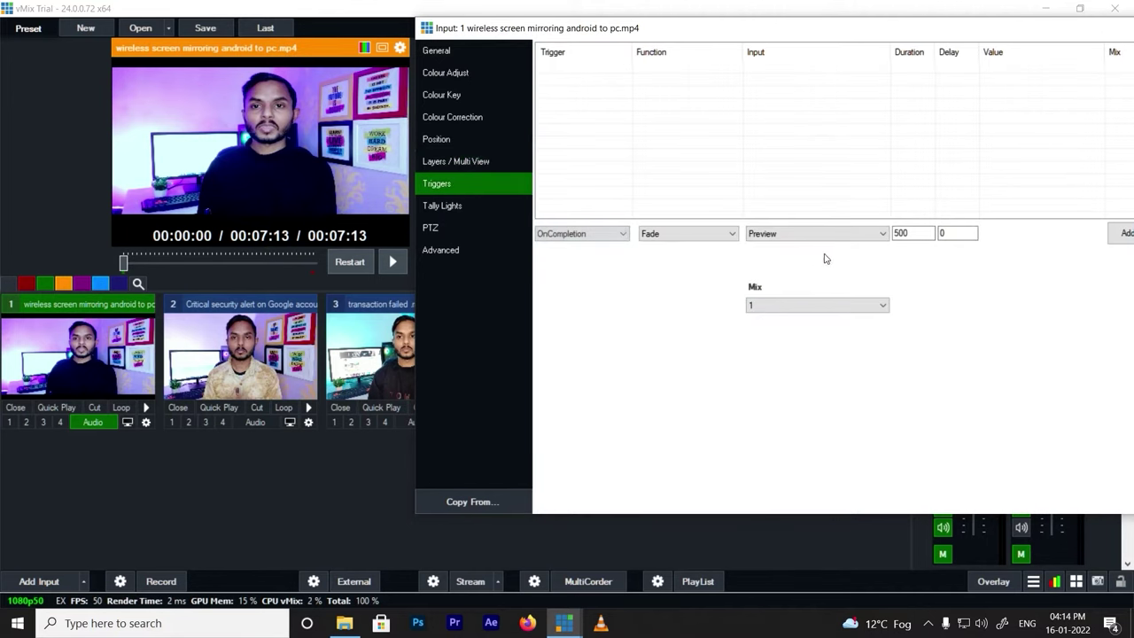
{"action": "left_click", "coordinate": [447, 207]}
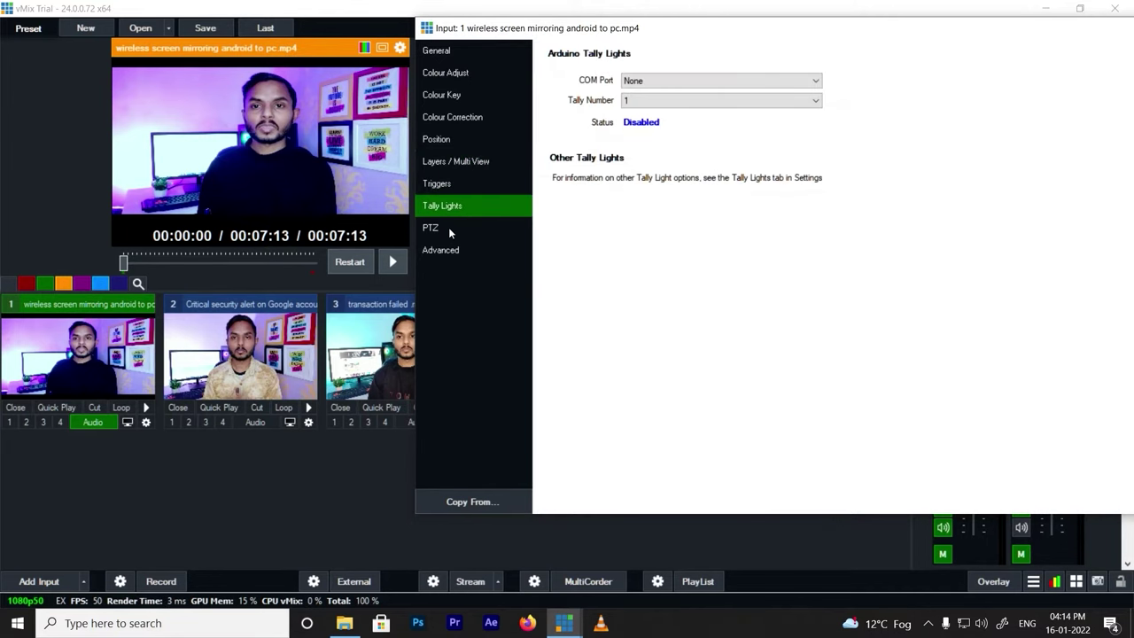
{"action": "left_click", "coordinate": [485, 230]}
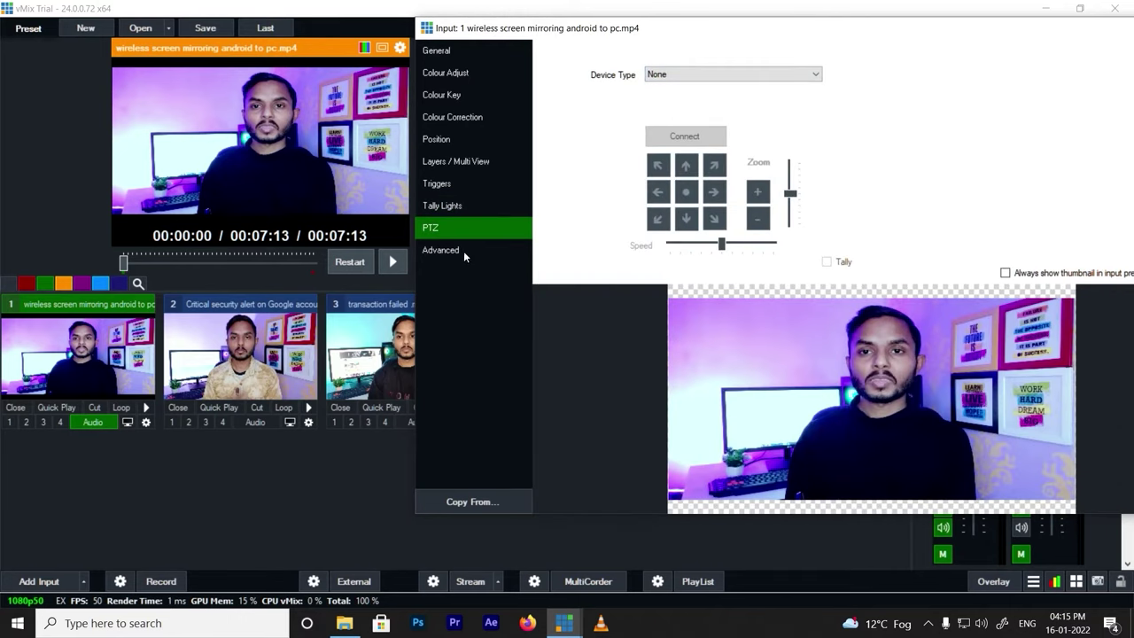
{"action": "left_click", "coordinate": [462, 251]}
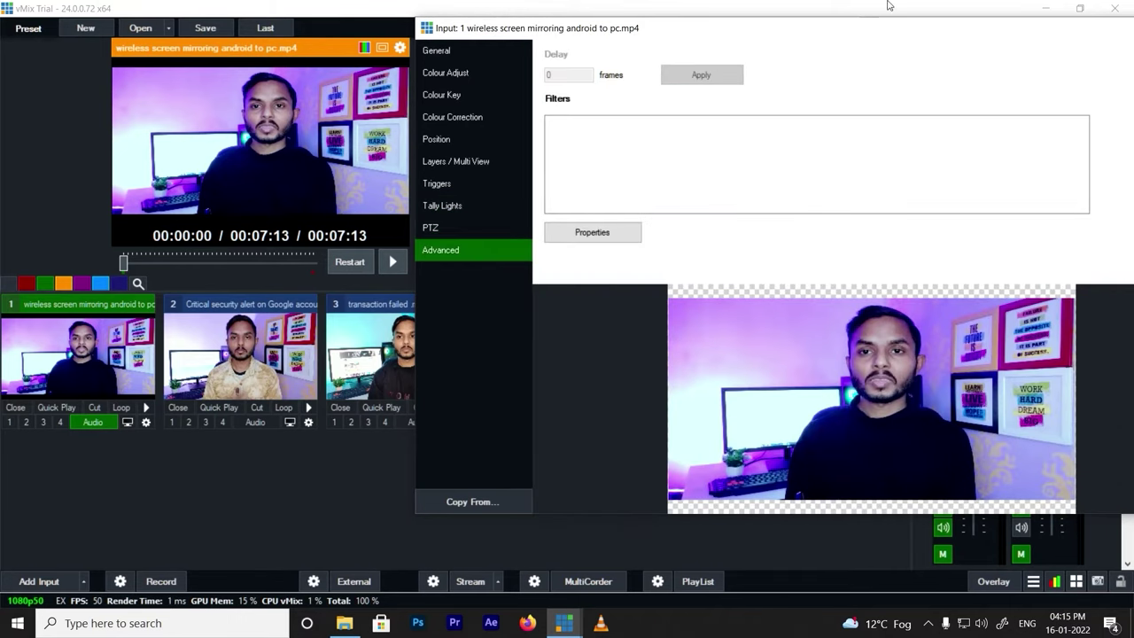
{"action": "left_click_drag", "start_coordinate": [877, 28], "coordinate": [525, 29]}
{"action": "left_click", "coordinate": [873, 29]}
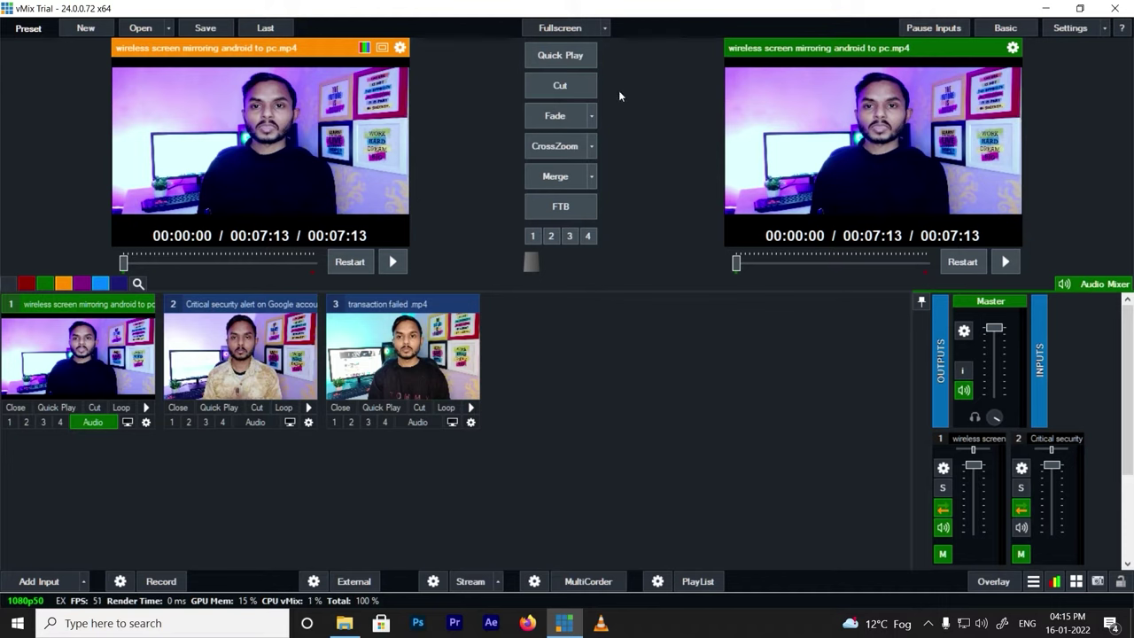
Load Critical security alert on Google account.mp4 into the preview and send it to the output with Quick Play.
{"action": "left_click", "coordinate": [213, 309]}
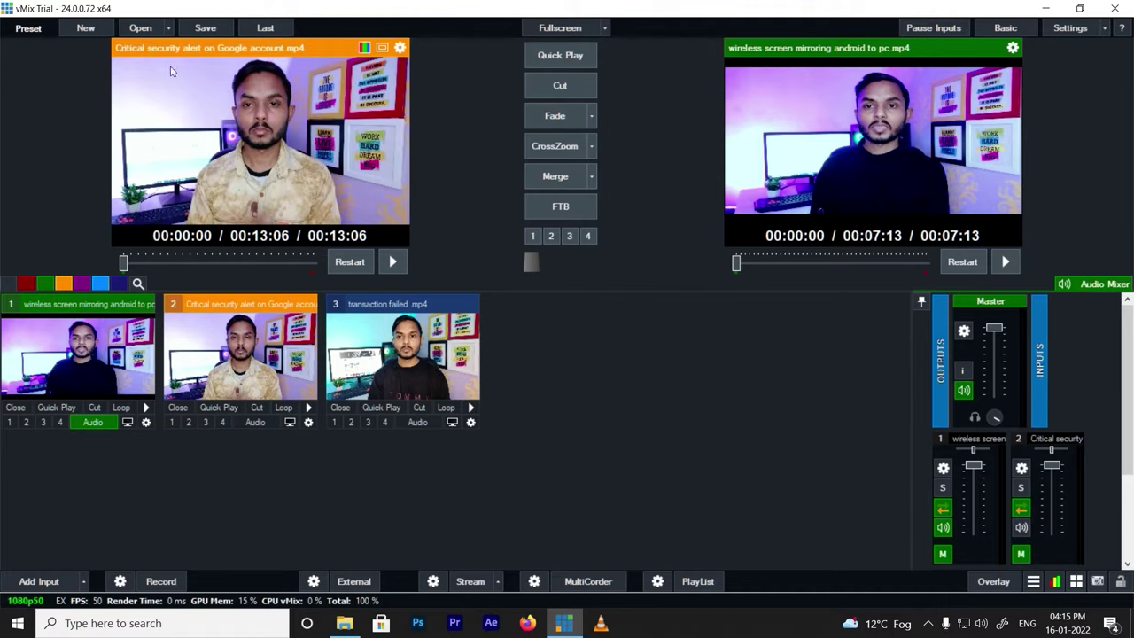
{"action": "left_click", "coordinate": [574, 55]}
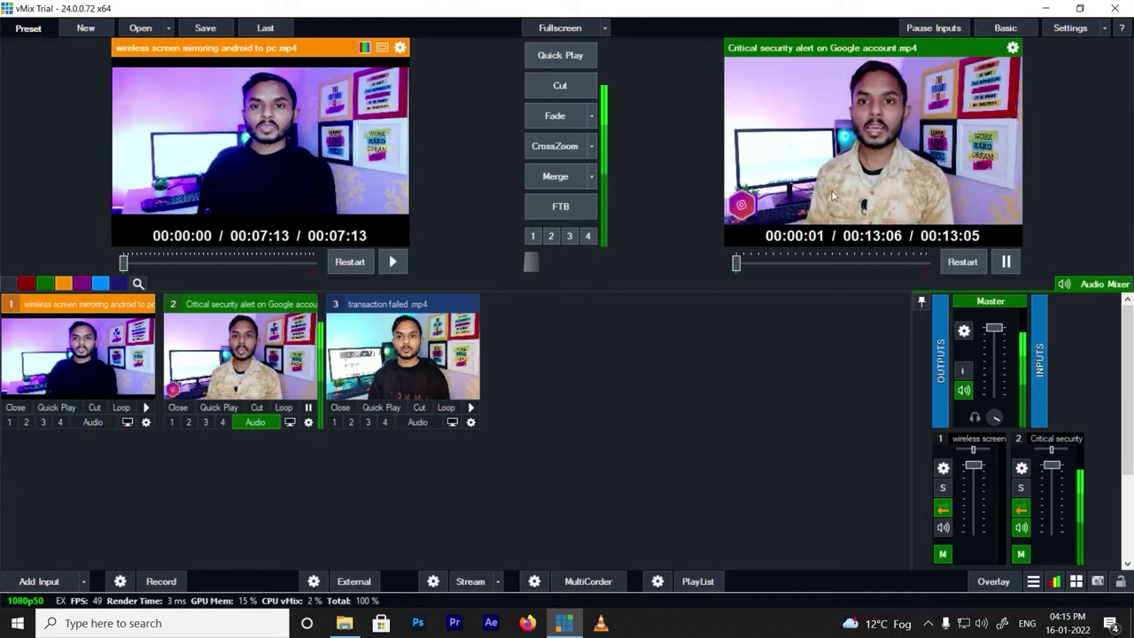
Load transaction failed .mp4 into the preview, swap it with the output using CrossZoom and back with Merge, keeping the output video paused.
{"action": "left_click", "coordinate": [1006, 261]}
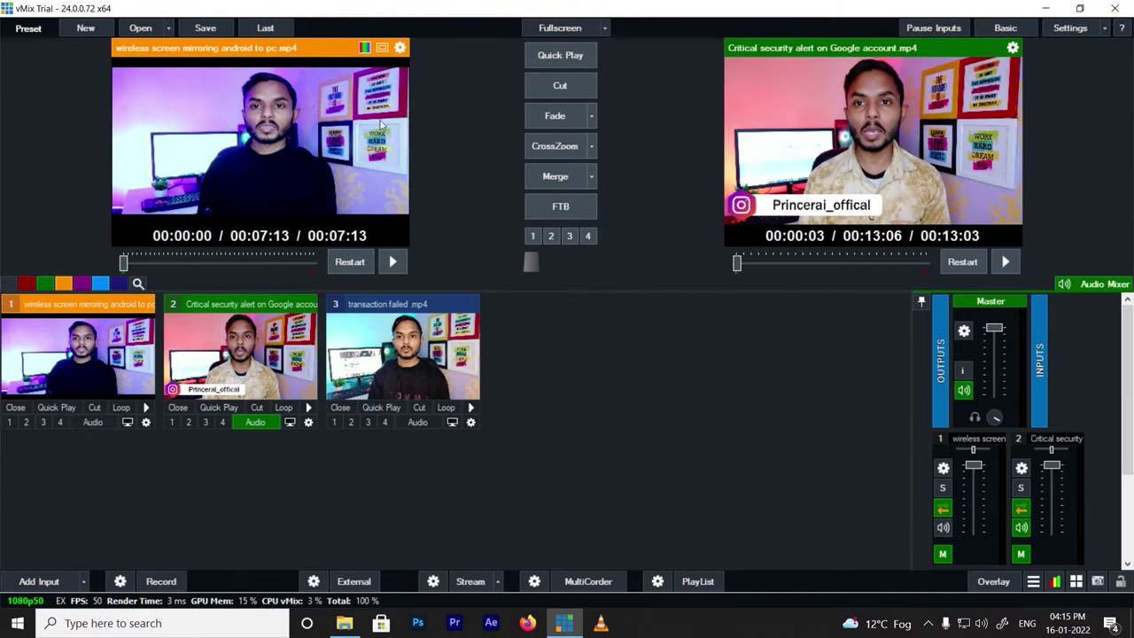
{"action": "left_click", "coordinate": [373, 346]}
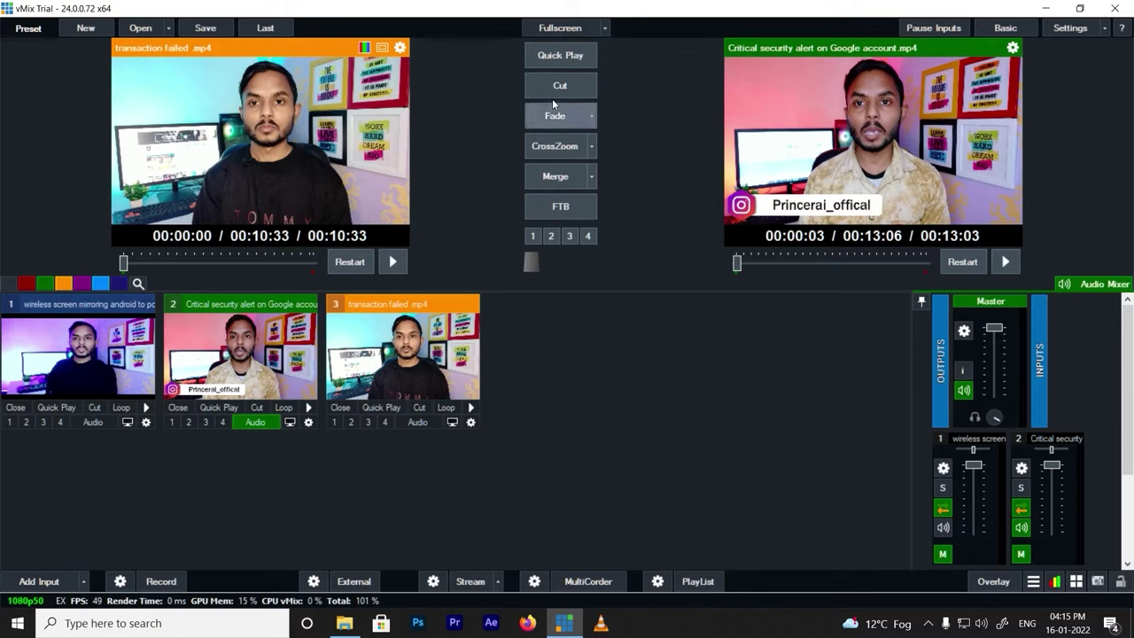
{"action": "left_click", "coordinate": [557, 154]}
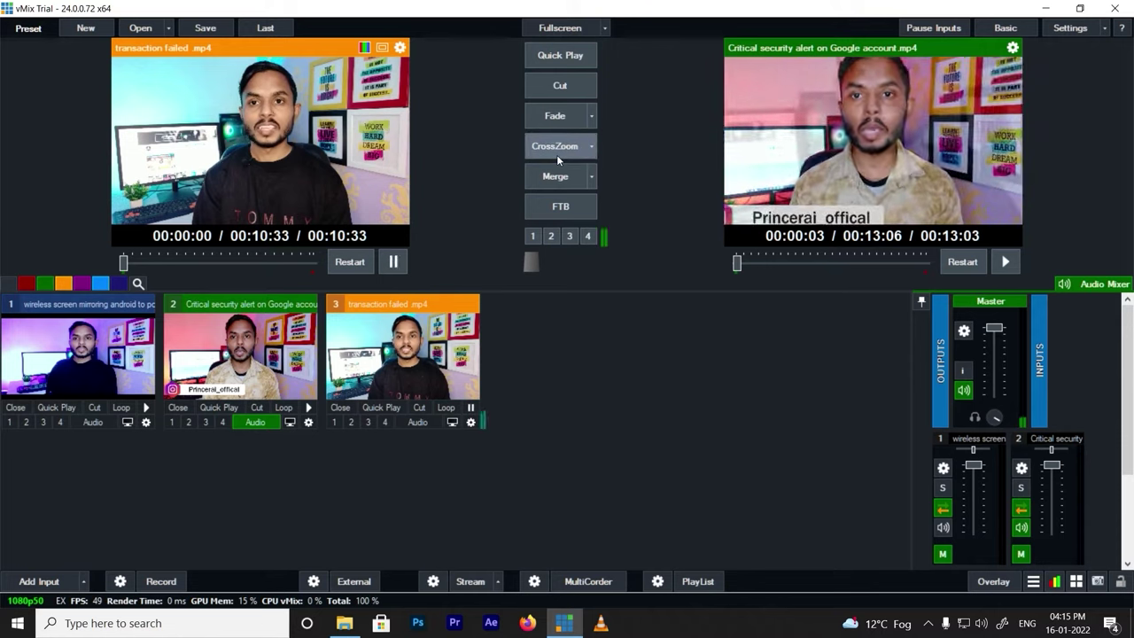
{"action": "left_click", "coordinate": [553, 178]}
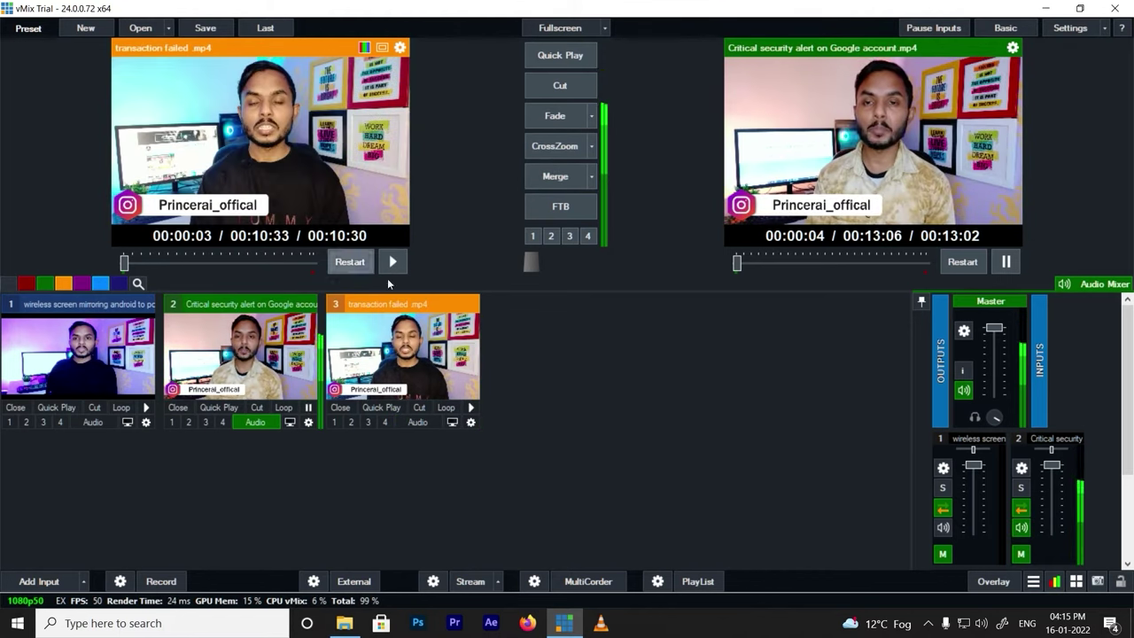
{"action": "left_click", "coordinate": [1005, 262]}
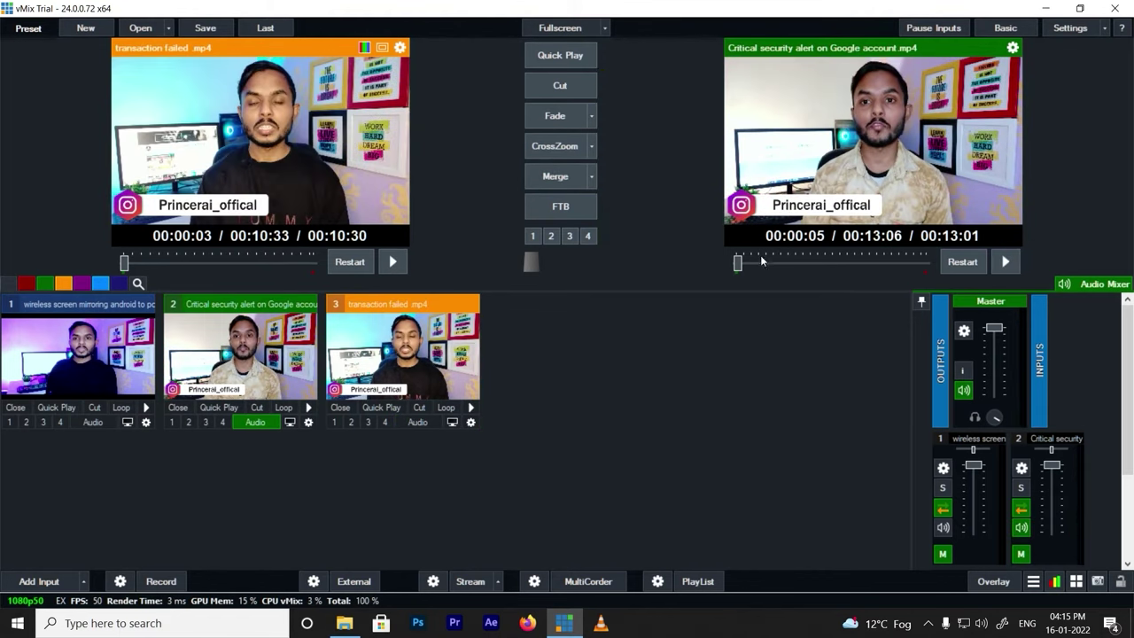
Swap preview and output in both directions with the manual transition bar, and pause Critical security alert on Google account.mp4.
{"action": "left_click", "coordinate": [526, 262]}
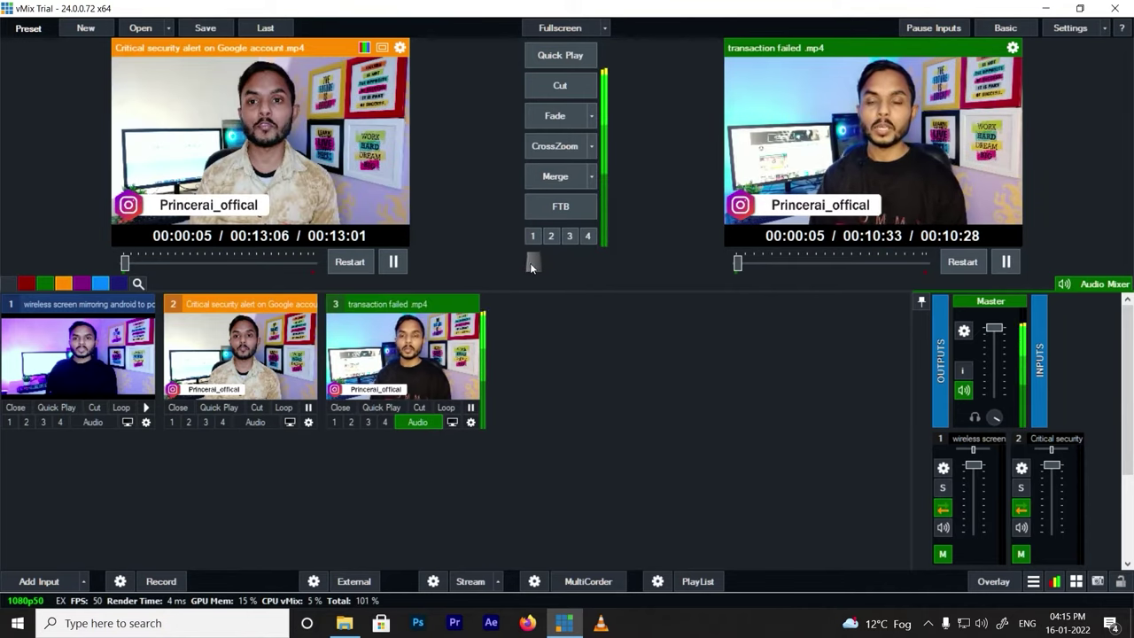
{"action": "left_click", "coordinate": [527, 262]}
{"action": "left_click", "coordinate": [1005, 261]}
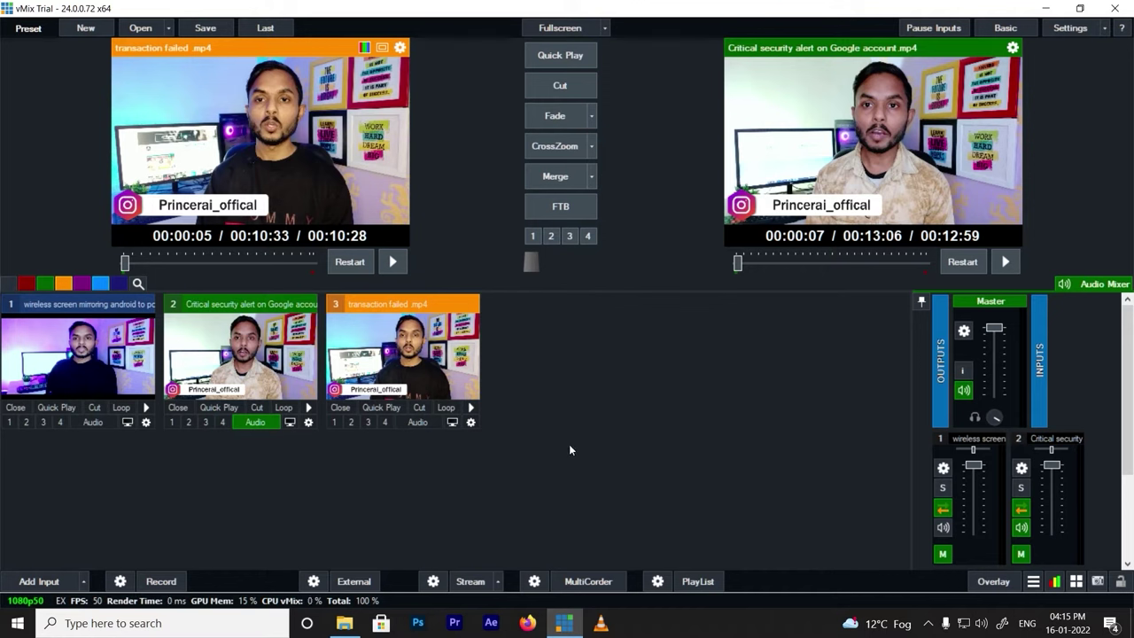
Lower input 2's volume to around mid-fader in the audio mixer, and dip input 1 to 63% before restoring its full level.
{"action": "mouse_move", "coordinate": [997, 370]}
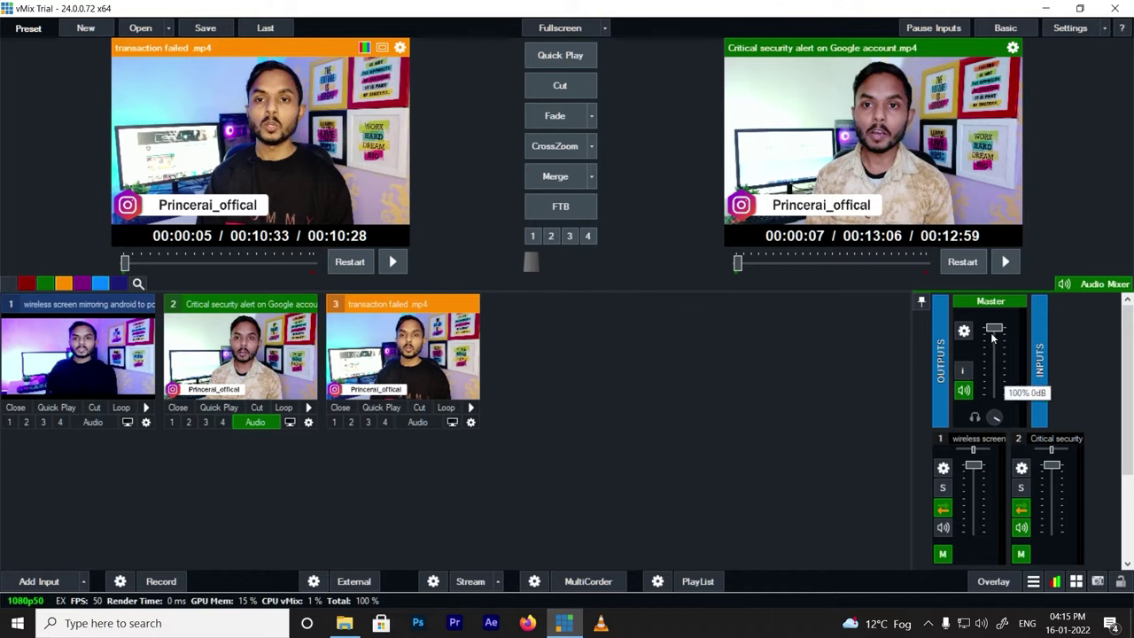
{"action": "mouse_move", "coordinate": [992, 335]}
{"action": "left_mouse_down"}
{"action": "mouse_move", "coordinate": [995, 370]}
{"action": "mouse_move", "coordinate": [991, 335]}
{"action": "left_mouse_up"}
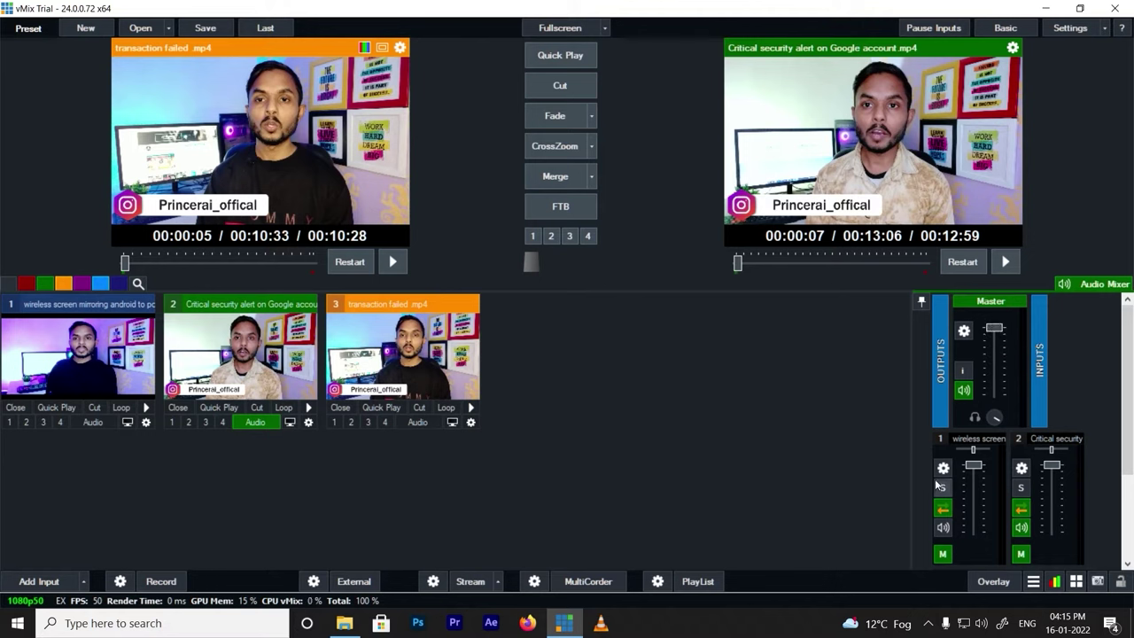
{"action": "left_click_drag", "start_coordinate": [973, 467], "coordinate": [974, 473]}
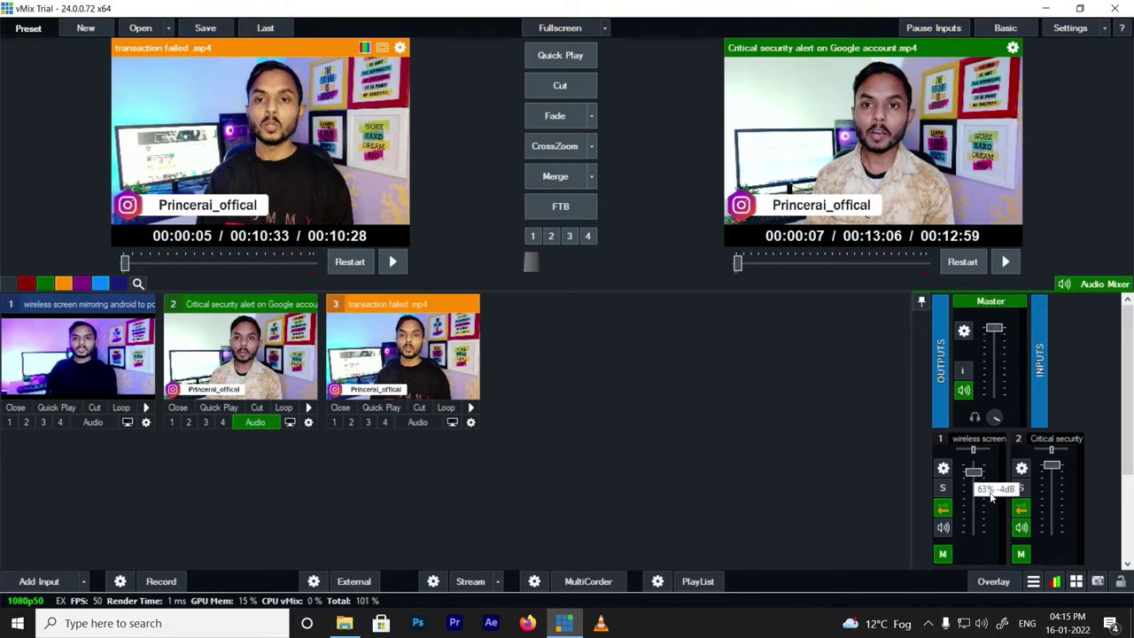
{"action": "left_click_drag", "start_coordinate": [1053, 470], "coordinate": [1057, 499]}
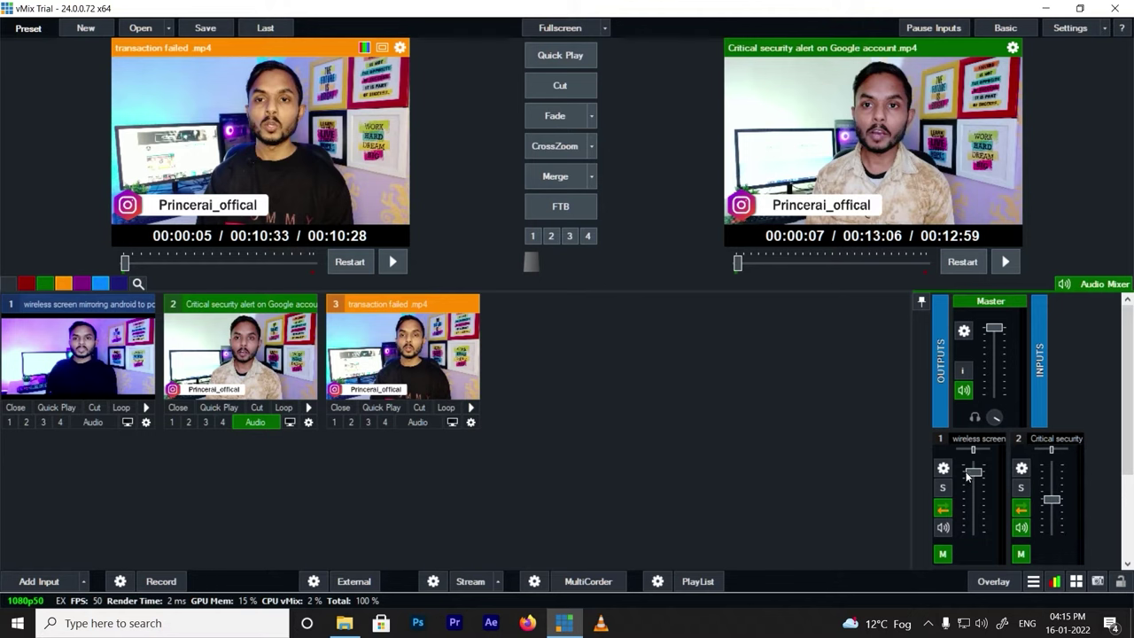
{"action": "left_click_drag", "start_coordinate": [974, 471], "coordinate": [974, 465]}
Examine the Video, DVD, List and Camera source options for adding a new input.
{"action": "left_click", "coordinate": [37, 581]}
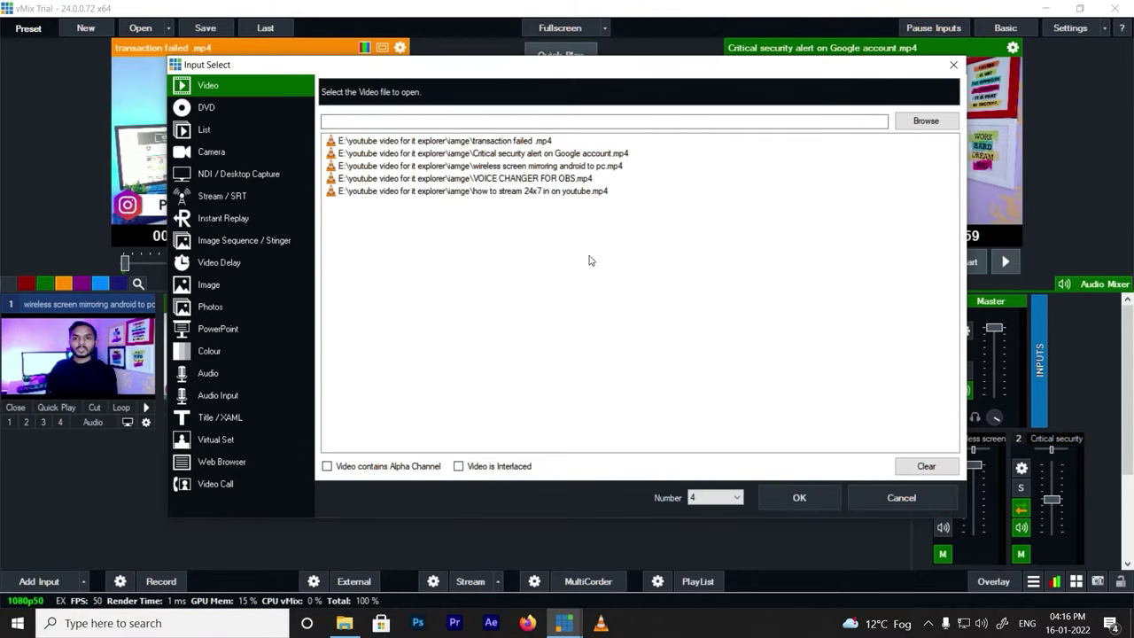
{"action": "left_click_drag", "start_coordinate": [590, 259], "coordinate": [399, 133]}
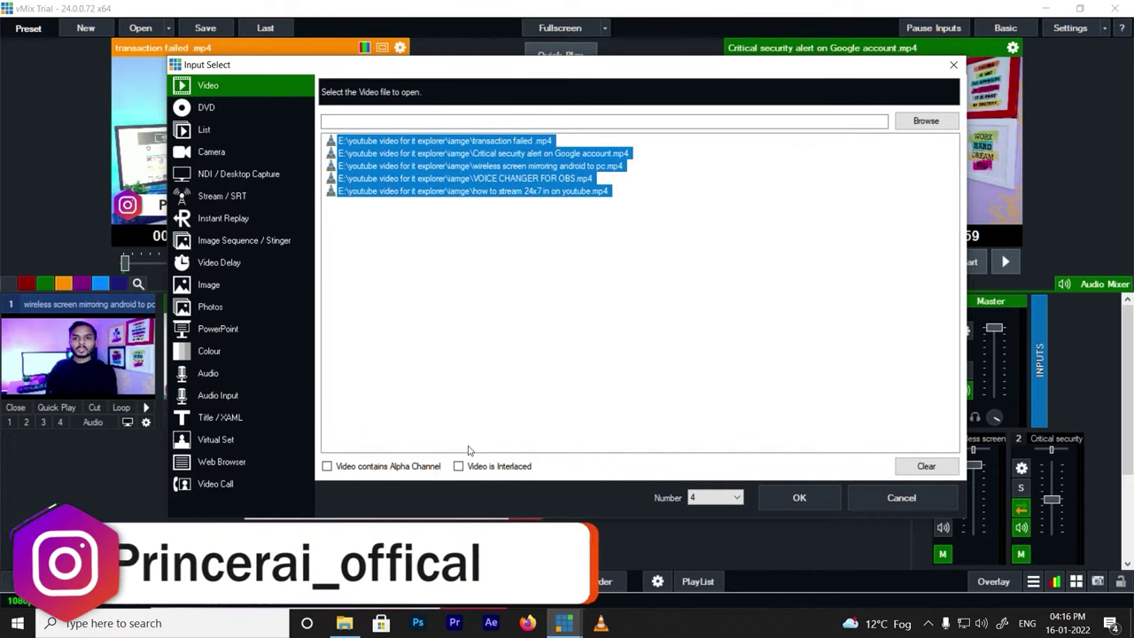
{"action": "left_click", "coordinate": [217, 111]}
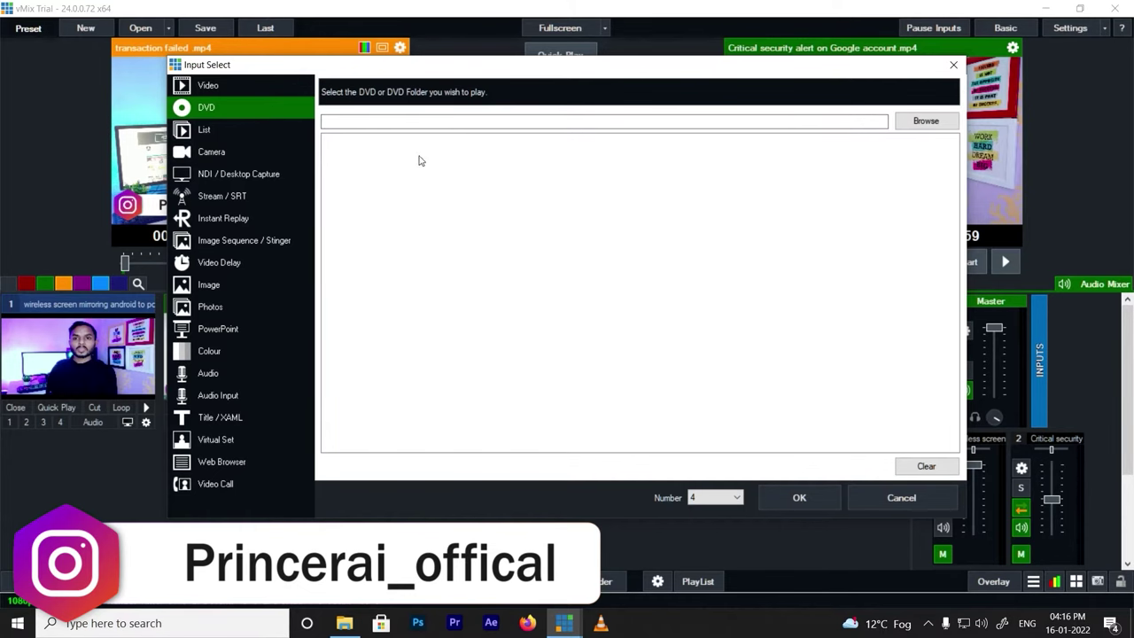
{"action": "left_click", "coordinate": [212, 130]}
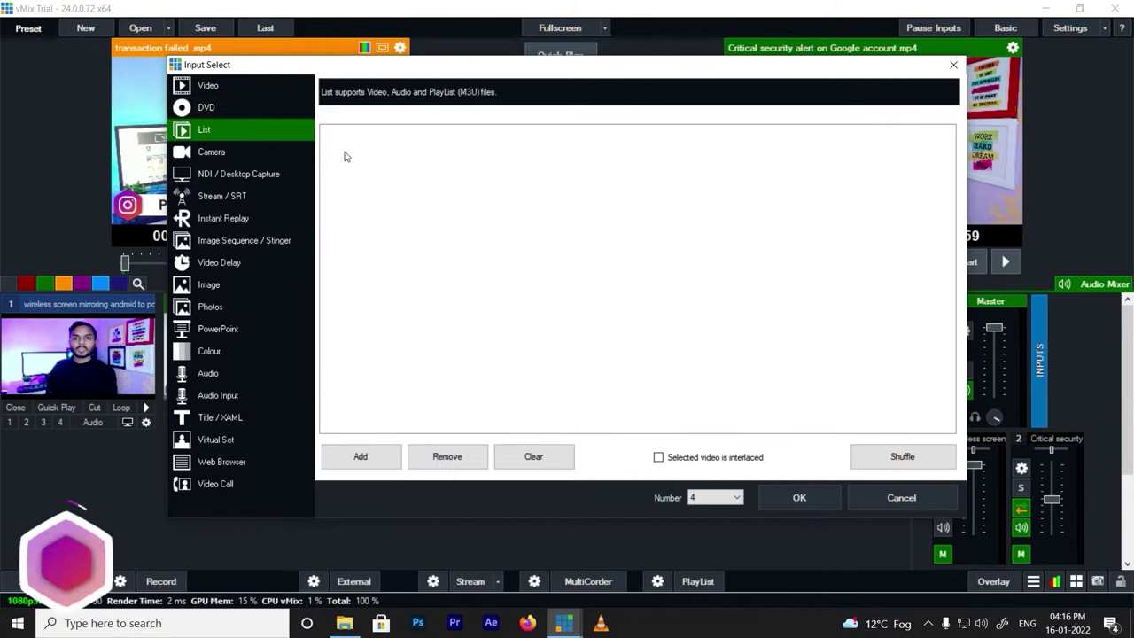
{"action": "key", "text": "Up"}
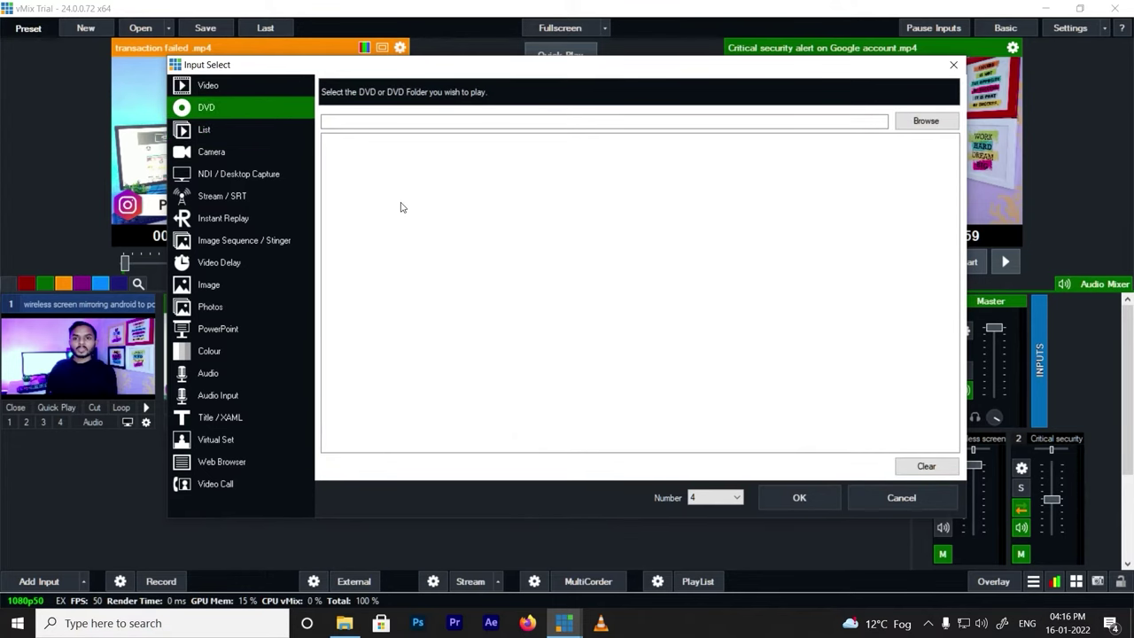
{"action": "left_click", "coordinate": [219, 131]}
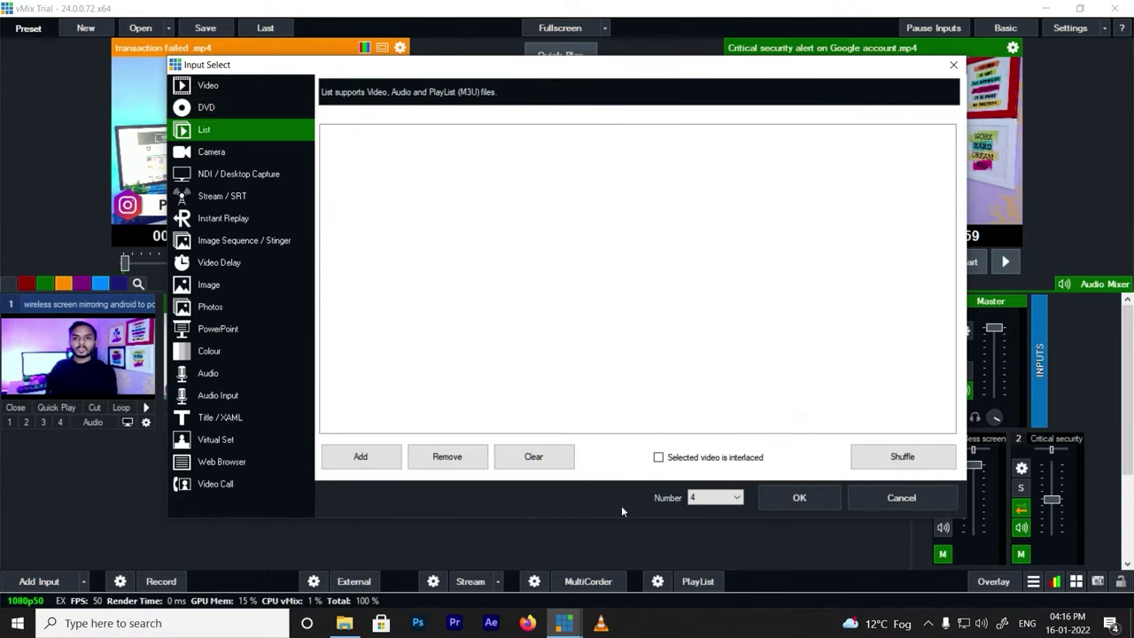
{"action": "left_click", "coordinate": [223, 153]}
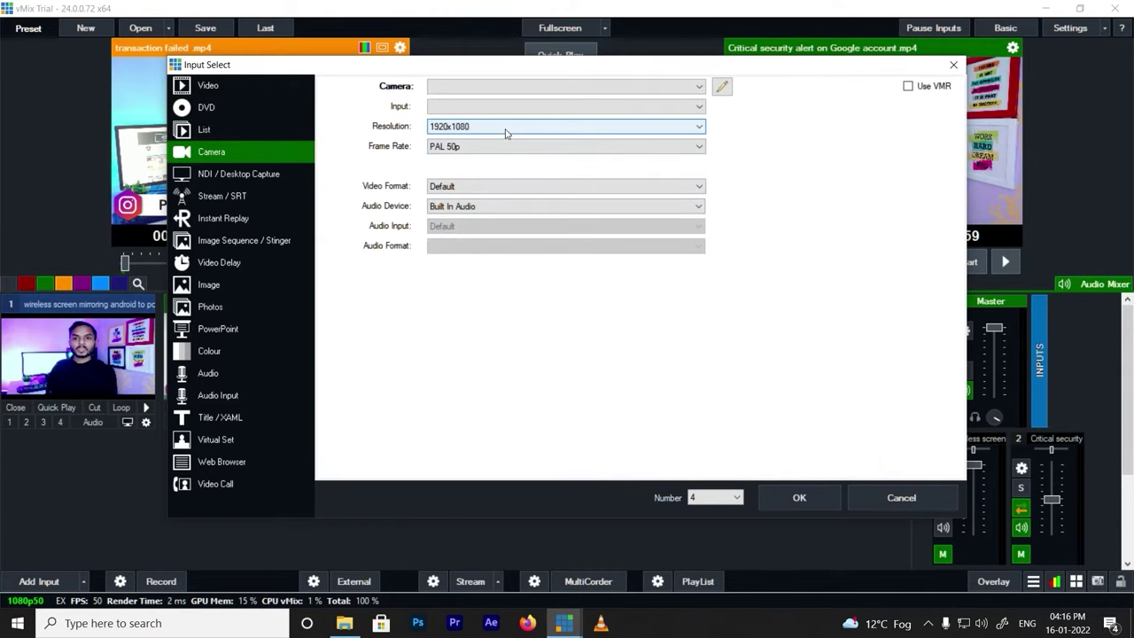
Add a local desktop capture of Display1 as input 4.
{"action": "left_click", "coordinate": [258, 175]}
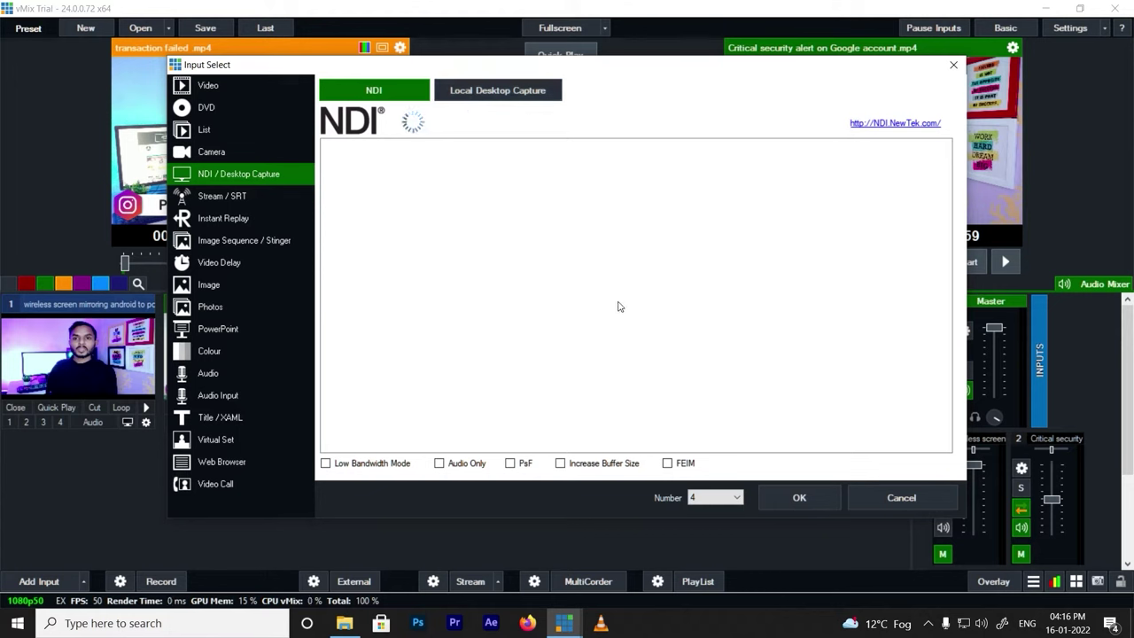
{"action": "left_click", "coordinate": [479, 90]}
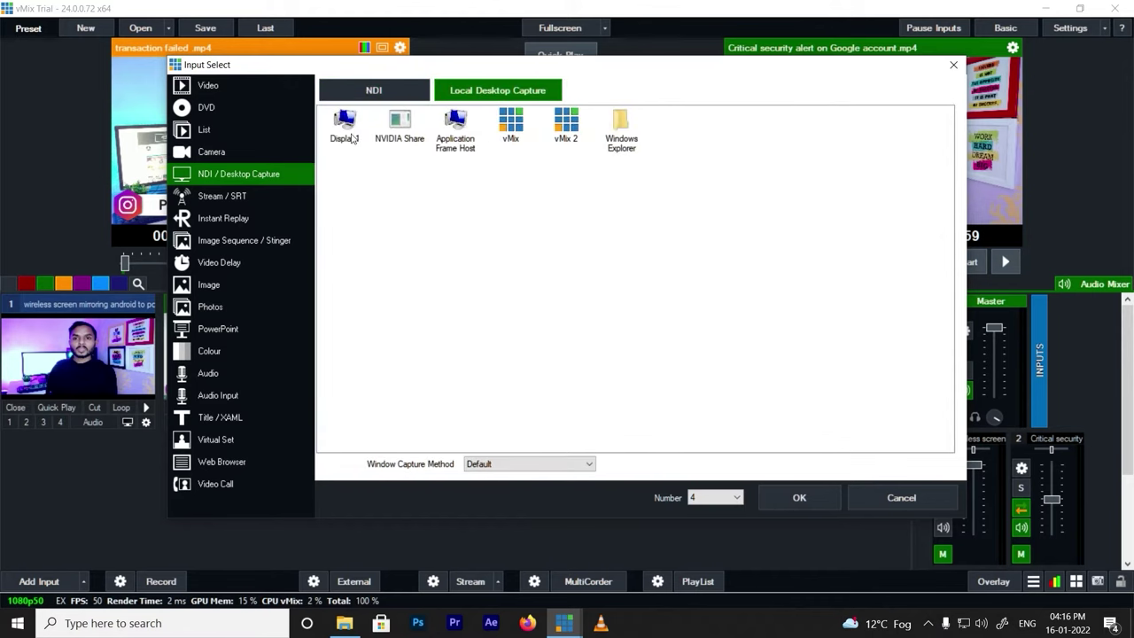
{"action": "double_click", "coordinate": [352, 140]}
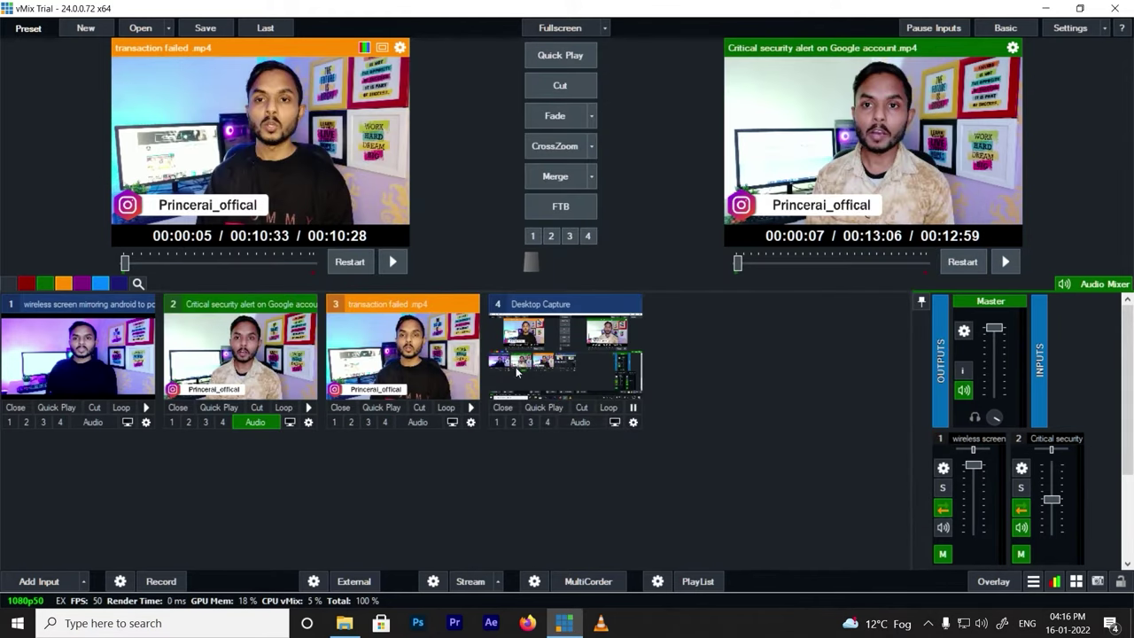
Open and close the Desktop Capture input's settings, and send that input to the output with Quick Play.
{"action": "right_click", "coordinate": [562, 364]}
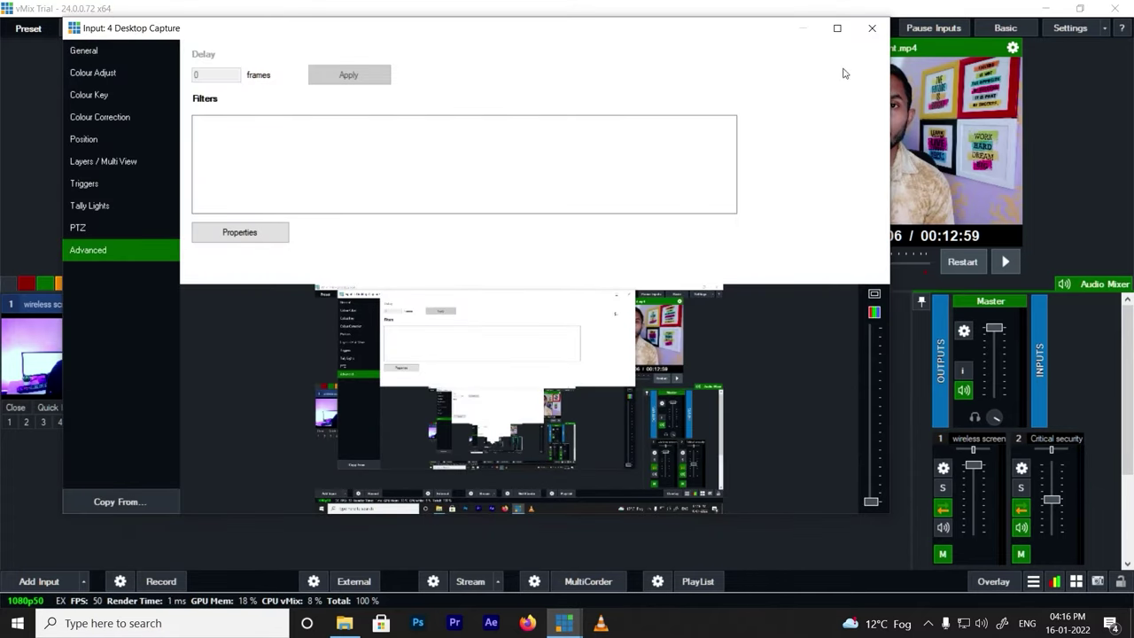
{"action": "left_click", "coordinate": [873, 29]}
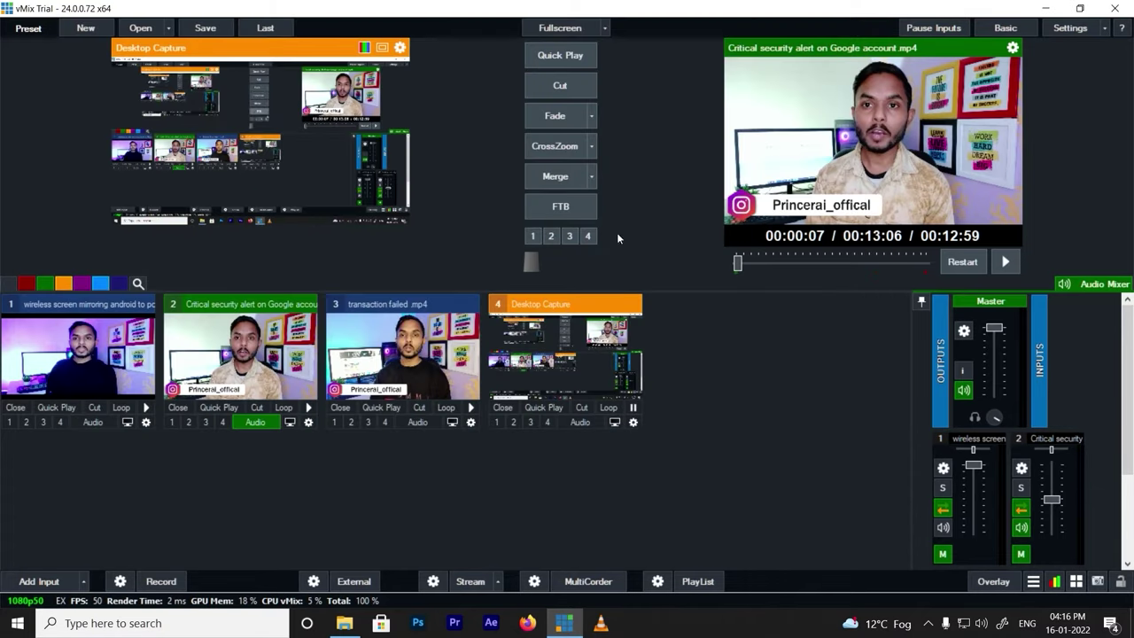
{"action": "left_click", "coordinate": [565, 59]}
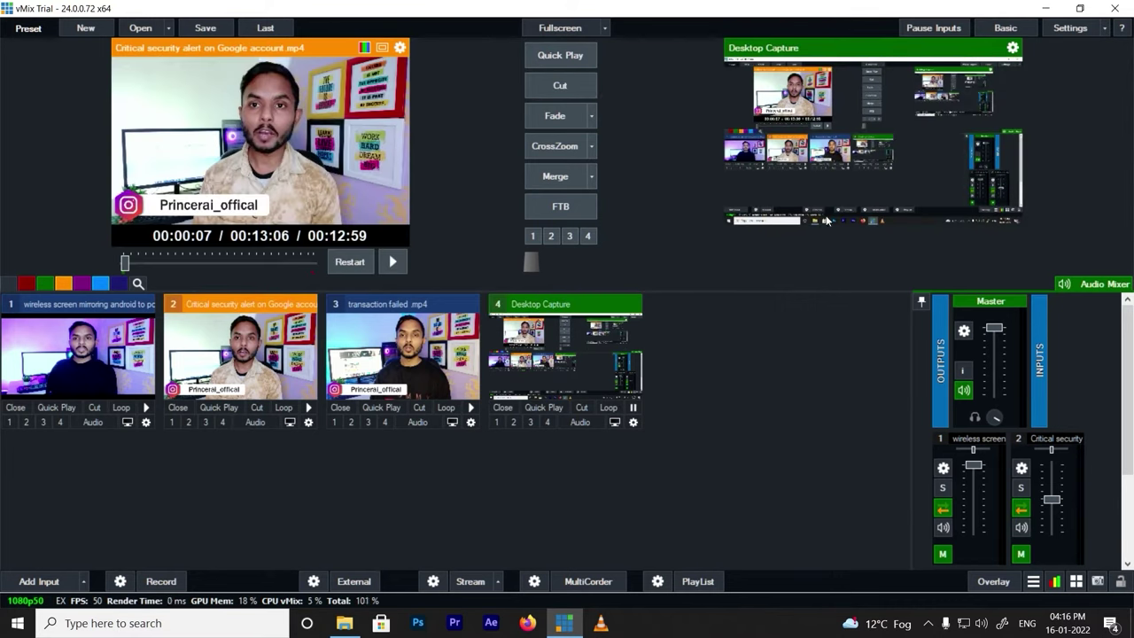
Turn off Show Cursor for the Desktop Capture input and select Display1 as its source.
{"action": "right_click", "coordinate": [548, 367]}
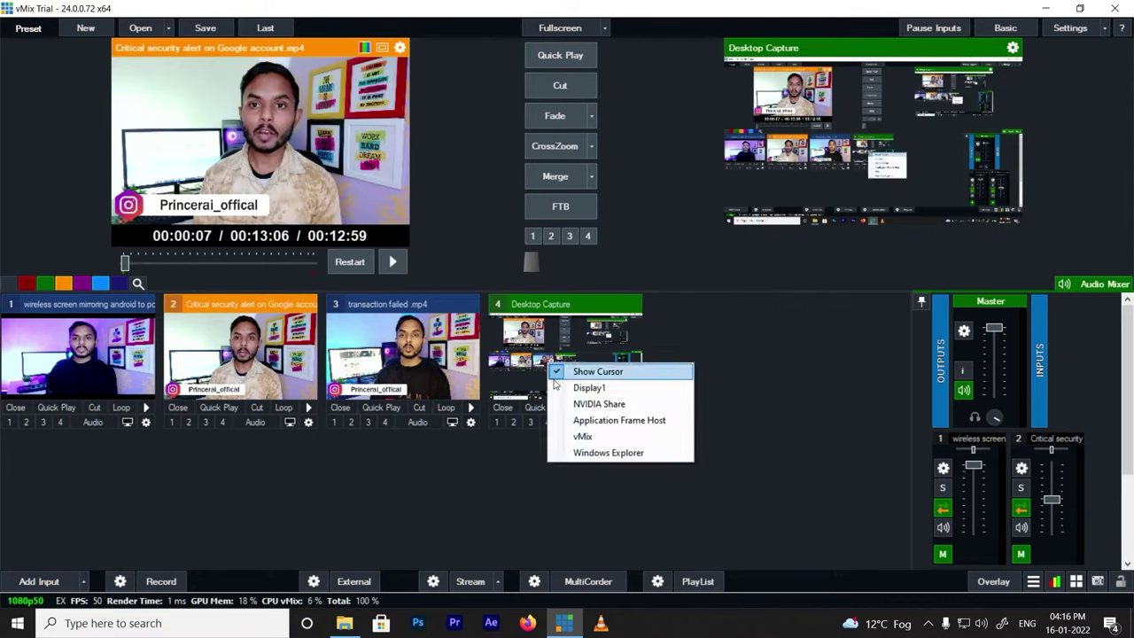
{"action": "left_click", "coordinate": [565, 386]}
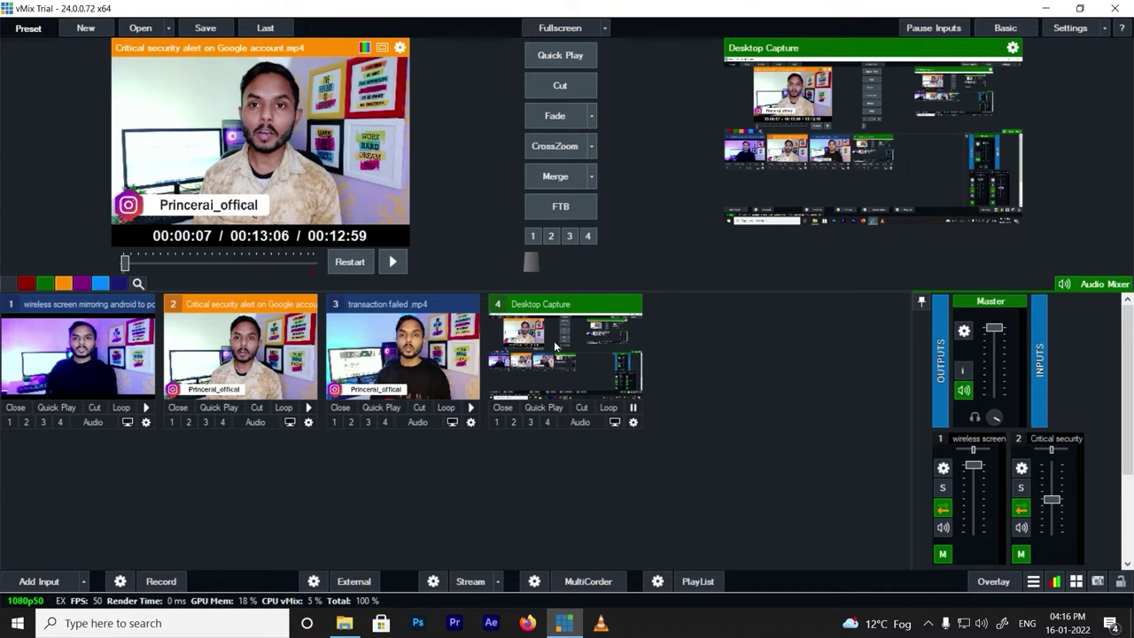
{"action": "right_click", "coordinate": [554, 341]}
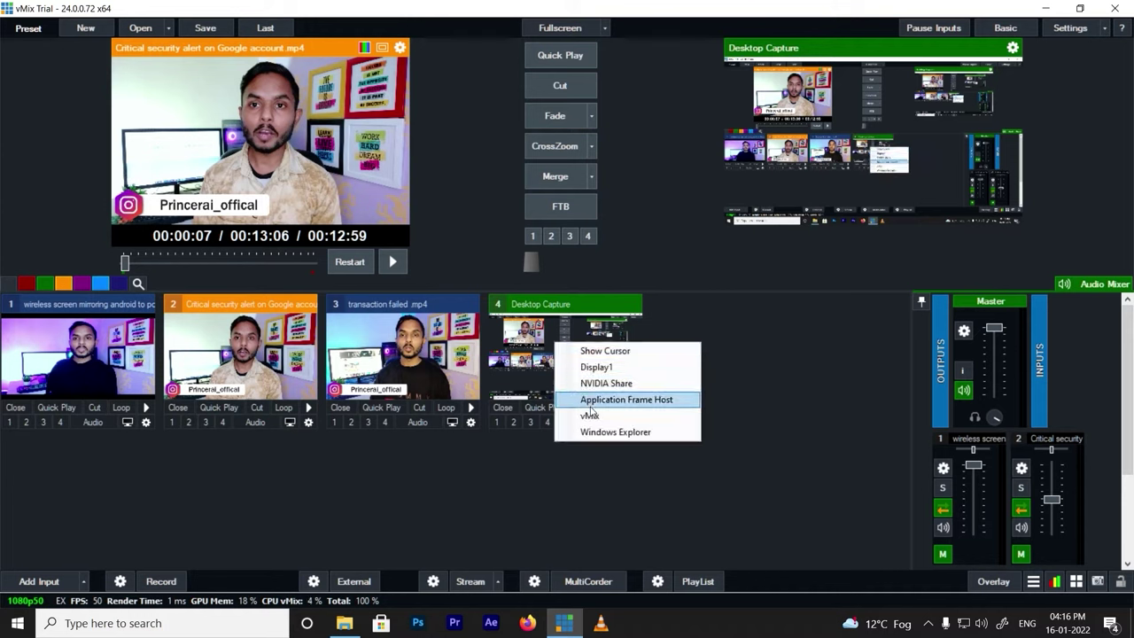
{"action": "left_click", "coordinate": [596, 367]}
Switch the Desktop Capture input's source to vMix and turn on Show Cursor.
{"action": "right_click", "coordinate": [556, 342]}
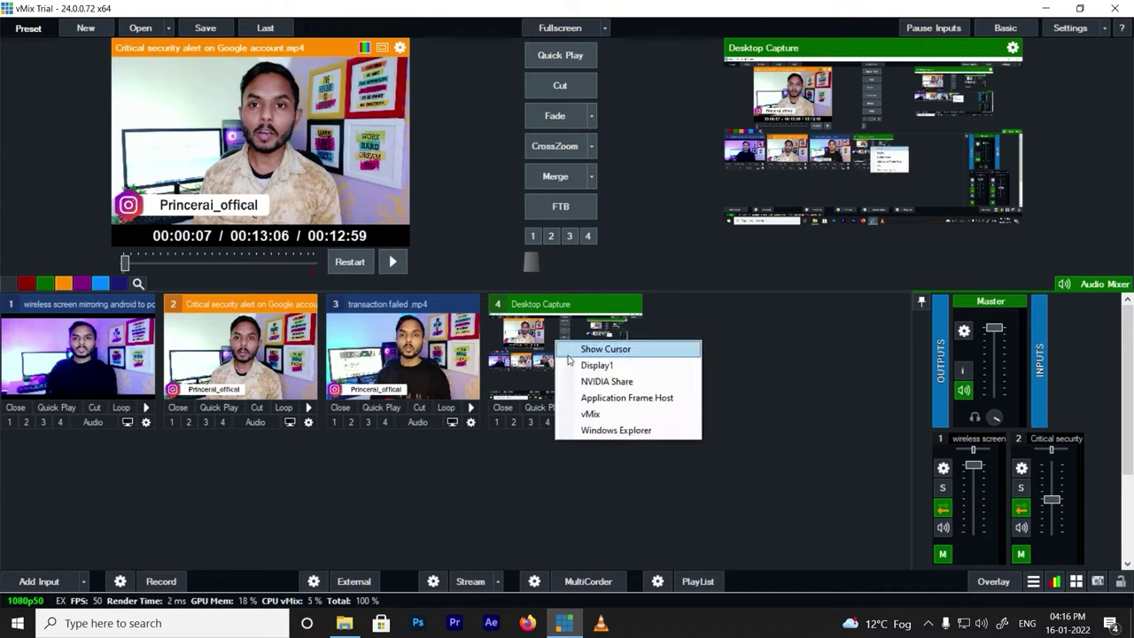
{"action": "left_click", "coordinate": [586, 413]}
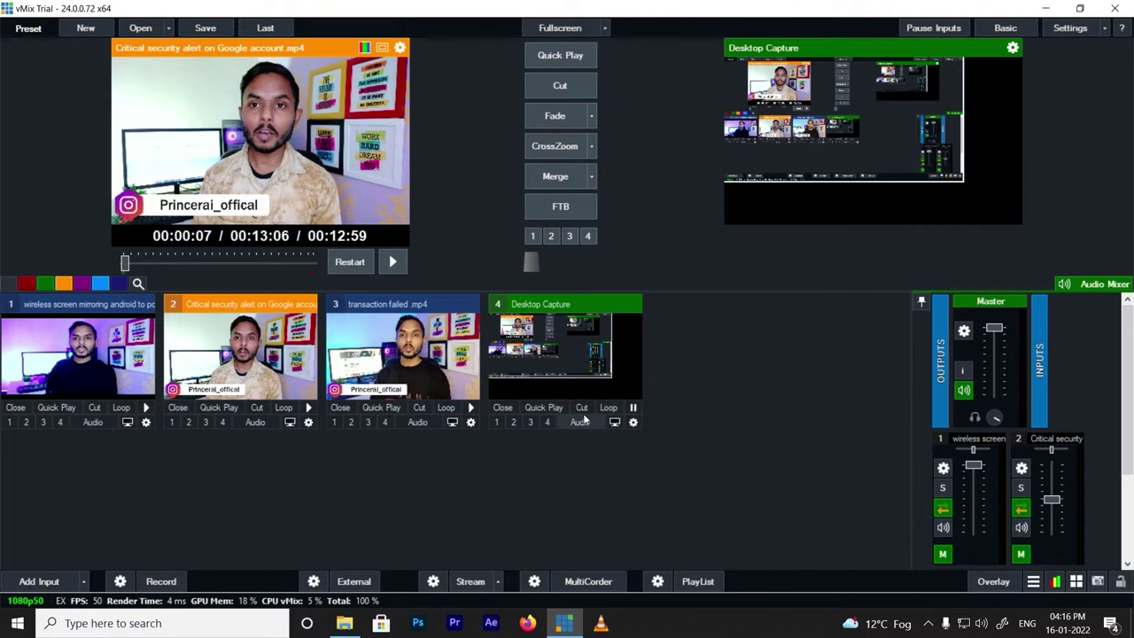
{"action": "right_click", "coordinate": [561, 347]}
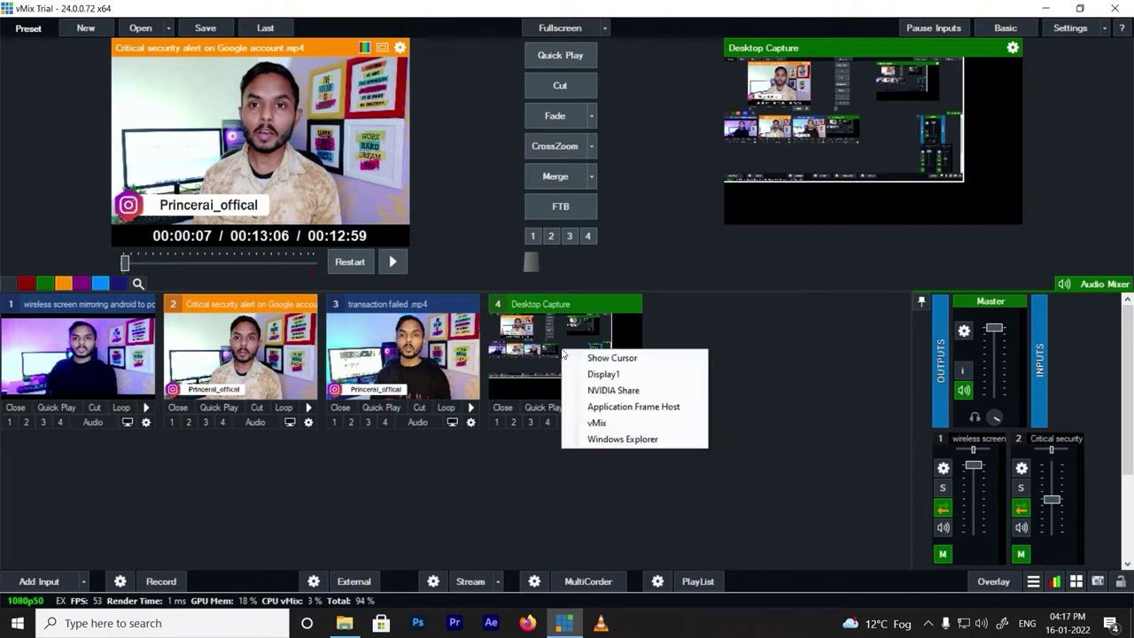
{"action": "left_click", "coordinate": [592, 359]}
Switch the Desktop Capture input's source to Windows Explorer and return it to Display1.
{"action": "right_click", "coordinate": [561, 347]}
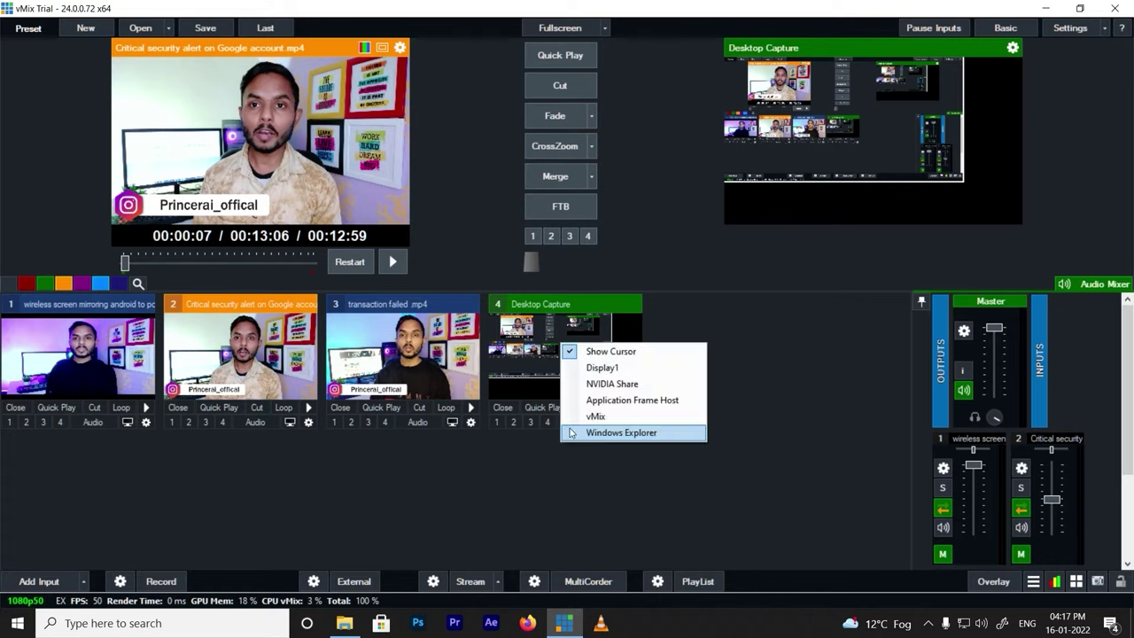
{"action": "left_click", "coordinate": [572, 430]}
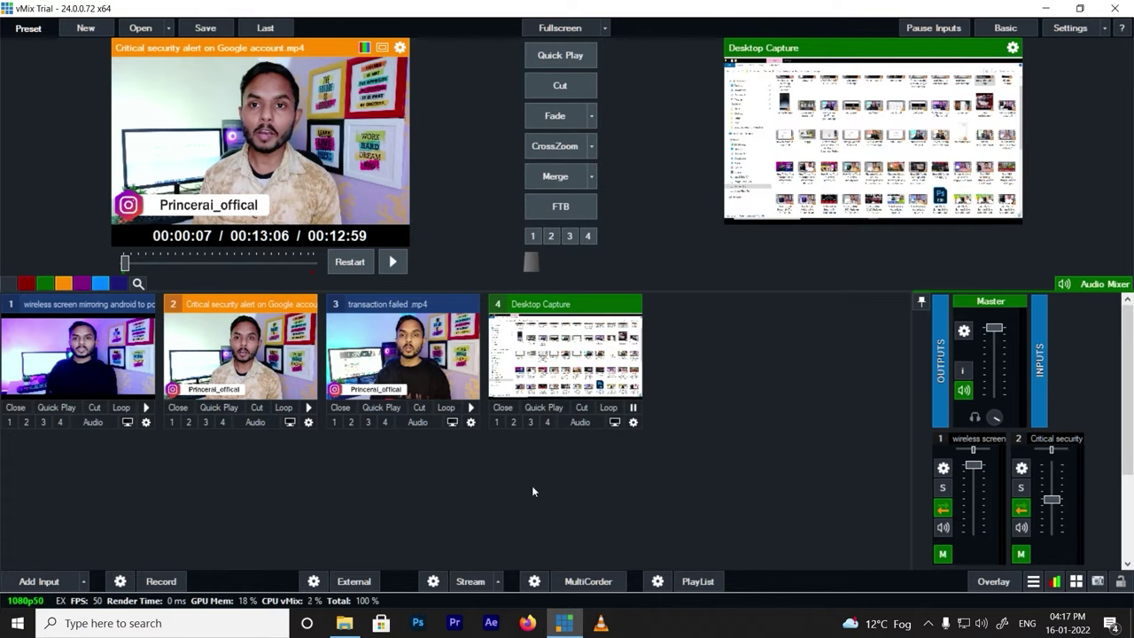
{"action": "right_click", "coordinate": [558, 348]}
{"action": "left_click", "coordinate": [586, 364]}
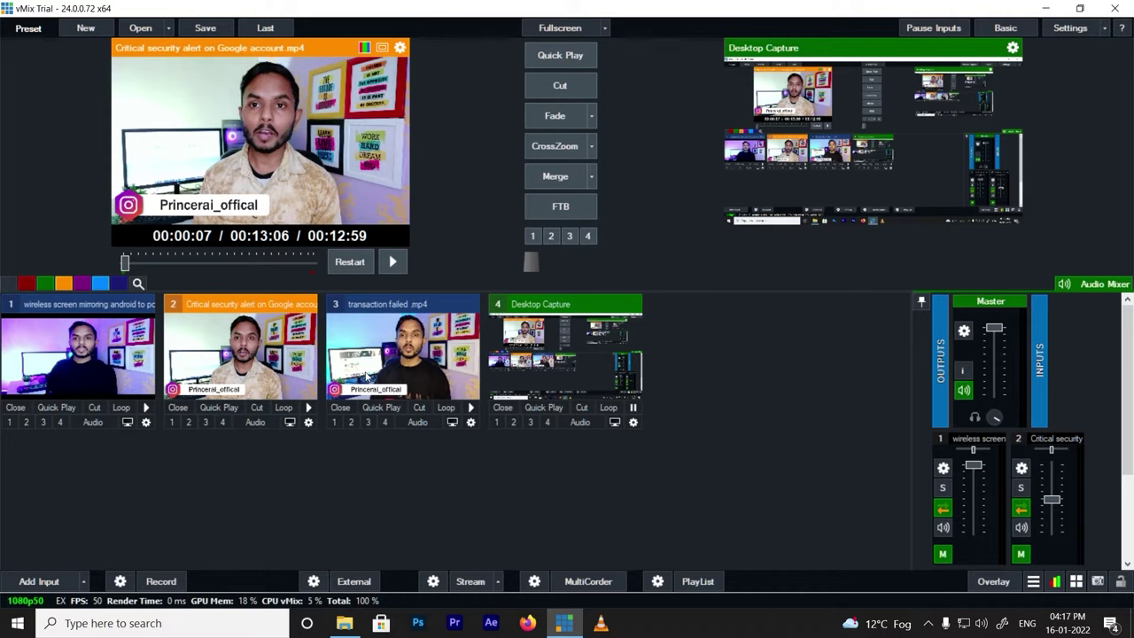
Load the "transaction failed .mp4" input into the preview, play it for a few seconds and pause it.
{"action": "left_click", "coordinate": [366, 376]}
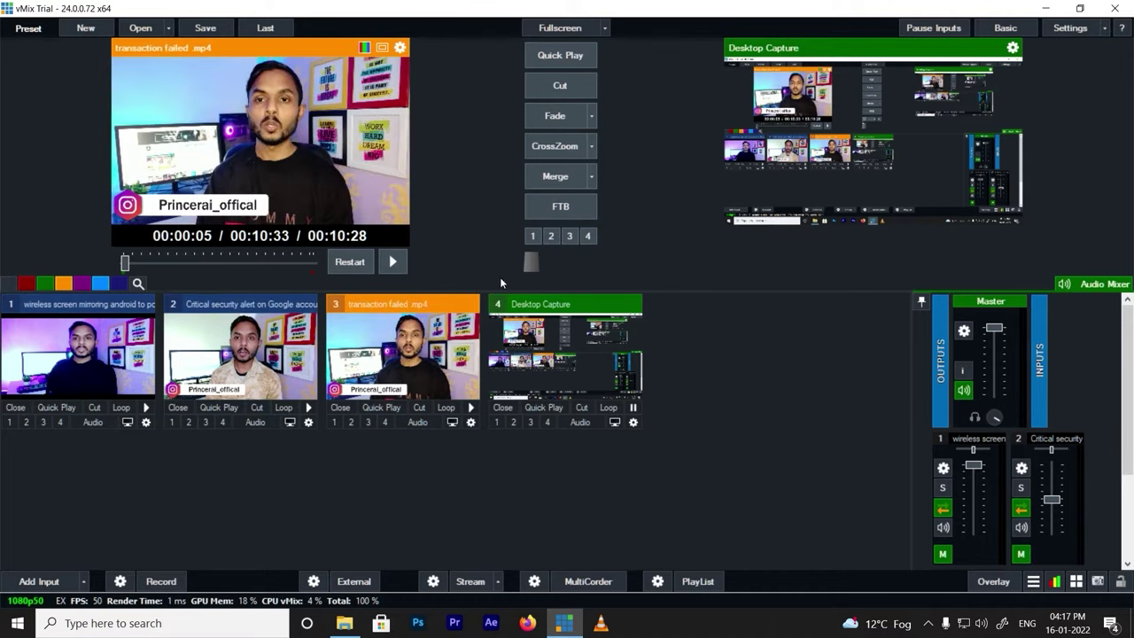
{"action": "left_click", "coordinate": [392, 261]}
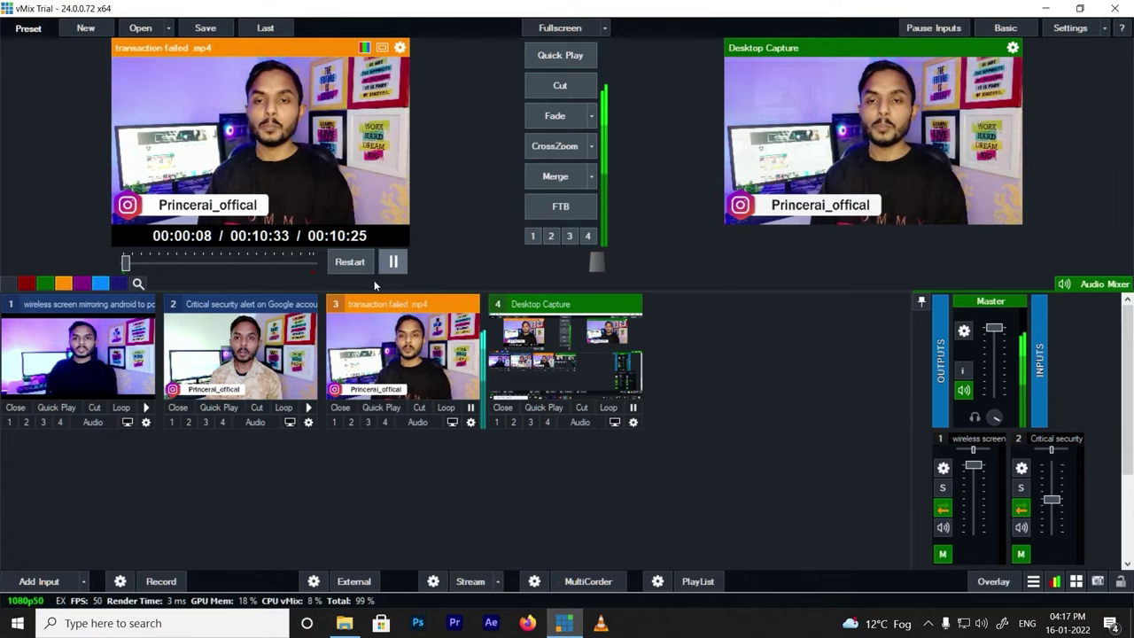
{"action": "left_click", "coordinate": [471, 408]}
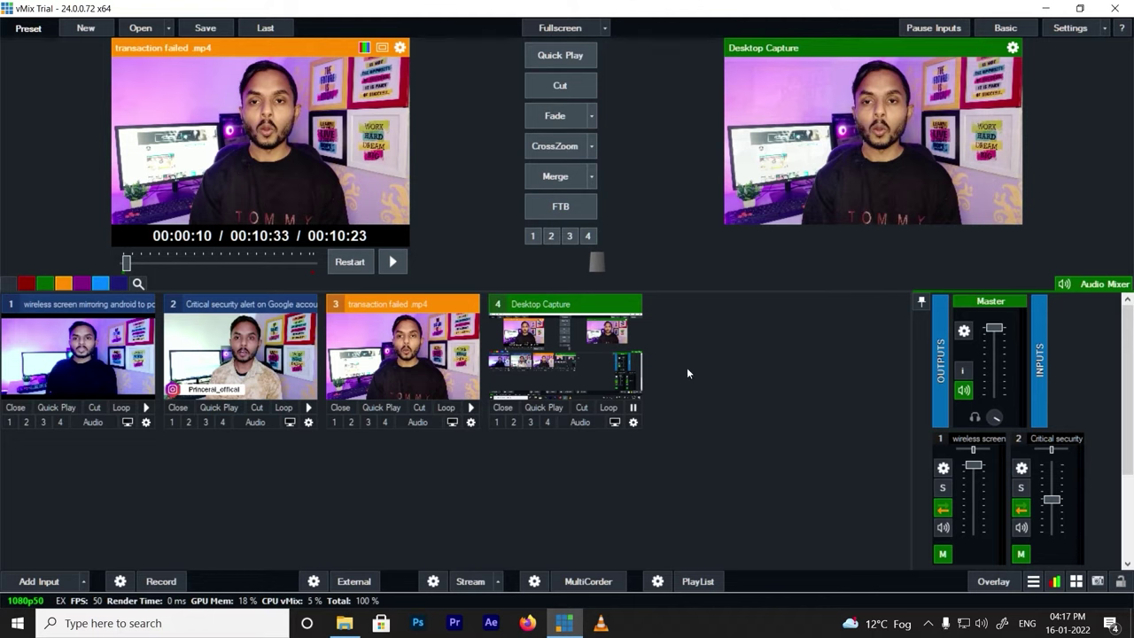
Examine the NDI / Desktop Capture, Stream / SRT and Instant Replay options for a new input, including the available stream types.
{"action": "left_click", "coordinate": [39, 581]}
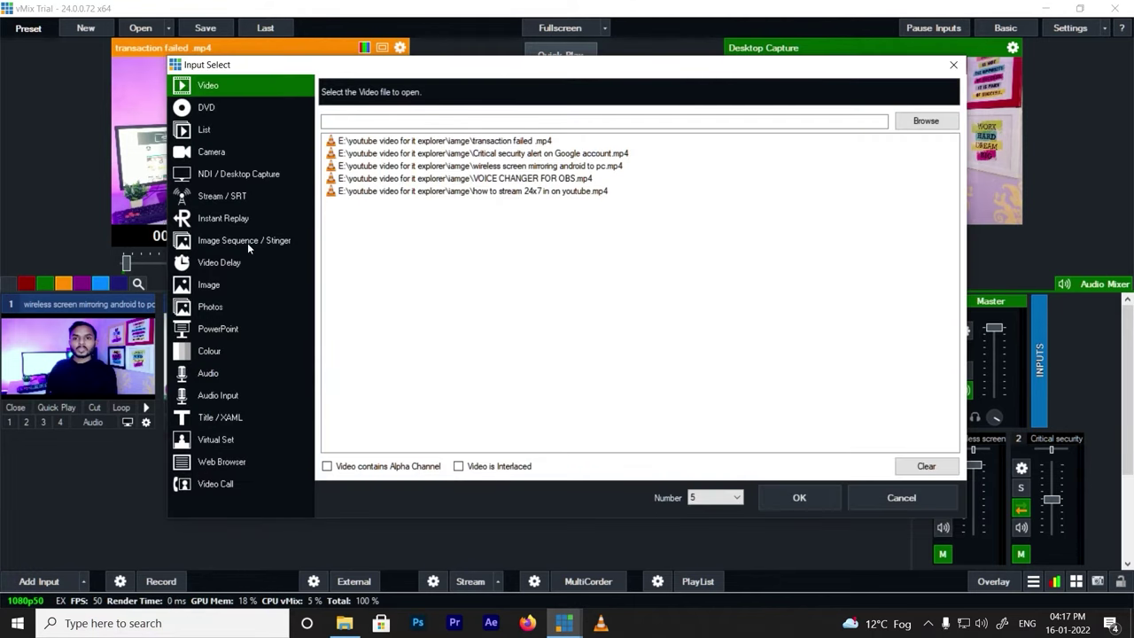
{"action": "left_click", "coordinate": [221, 195]}
{"action": "left_click", "coordinate": [232, 174]}
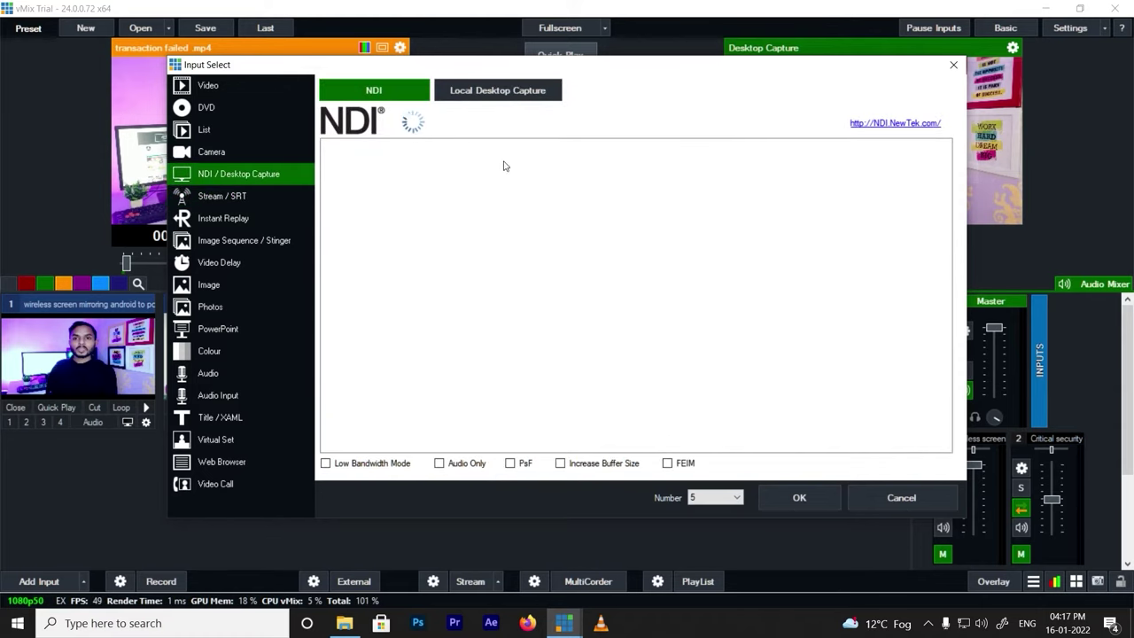
{"action": "left_click", "coordinate": [244, 197]}
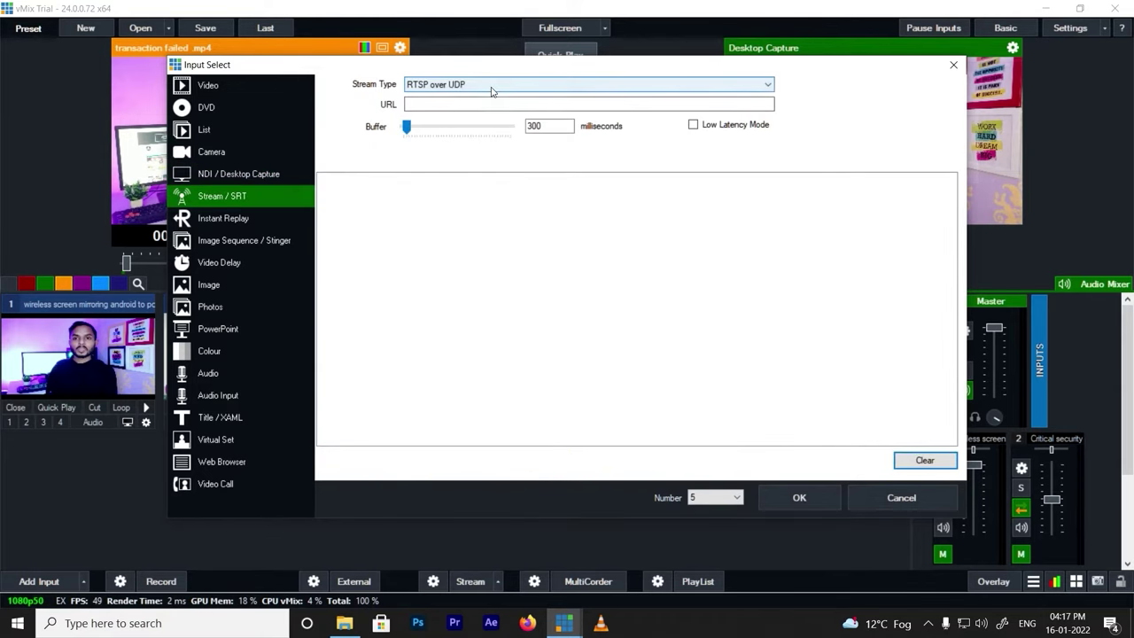
{"action": "left_click", "coordinate": [492, 89]}
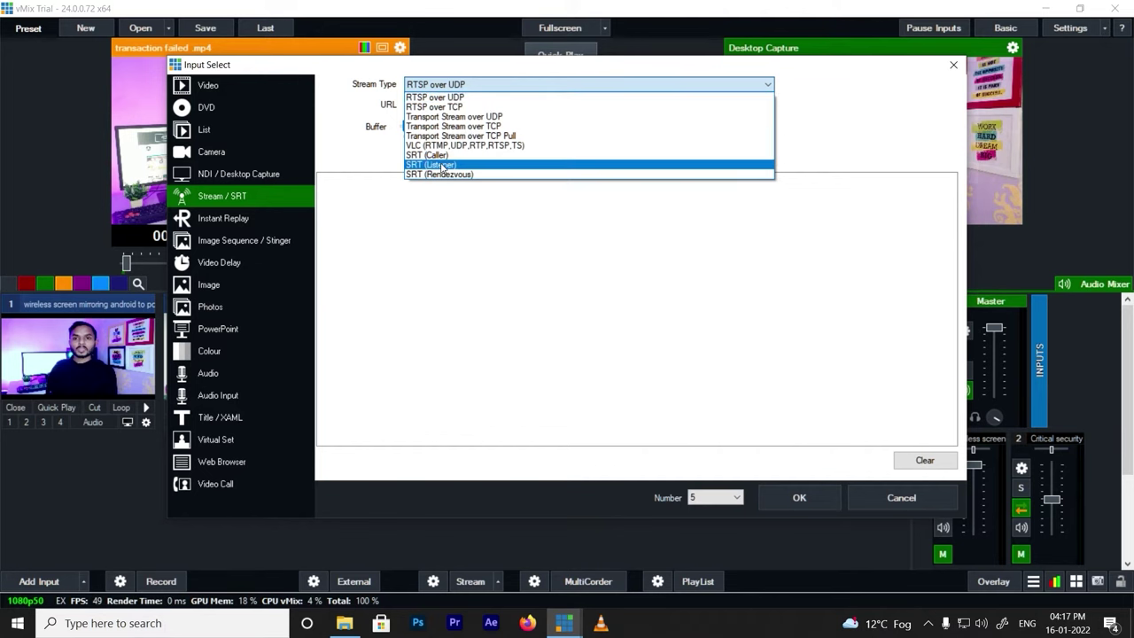
{"action": "left_click", "coordinate": [366, 229]}
{"action": "left_click", "coordinate": [238, 216]}
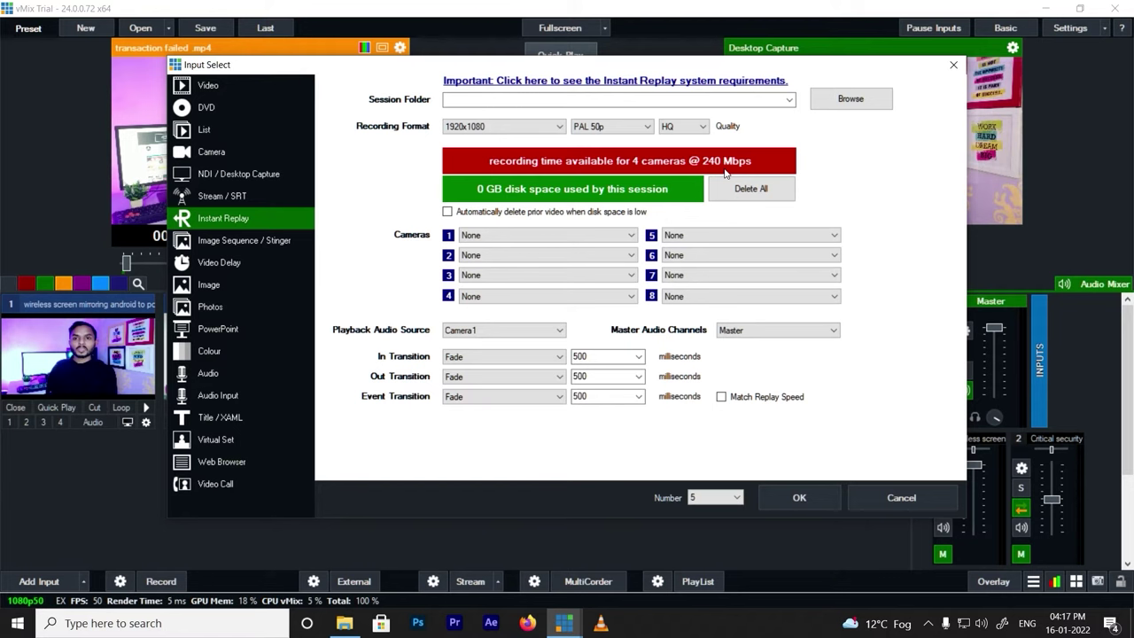
Review the options for image sequence, video delay, image, photos, PowerPoint, colour, audio file and audio device inputs.
{"action": "left_click", "coordinate": [274, 246]}
{"action": "left_click", "coordinate": [223, 266]}
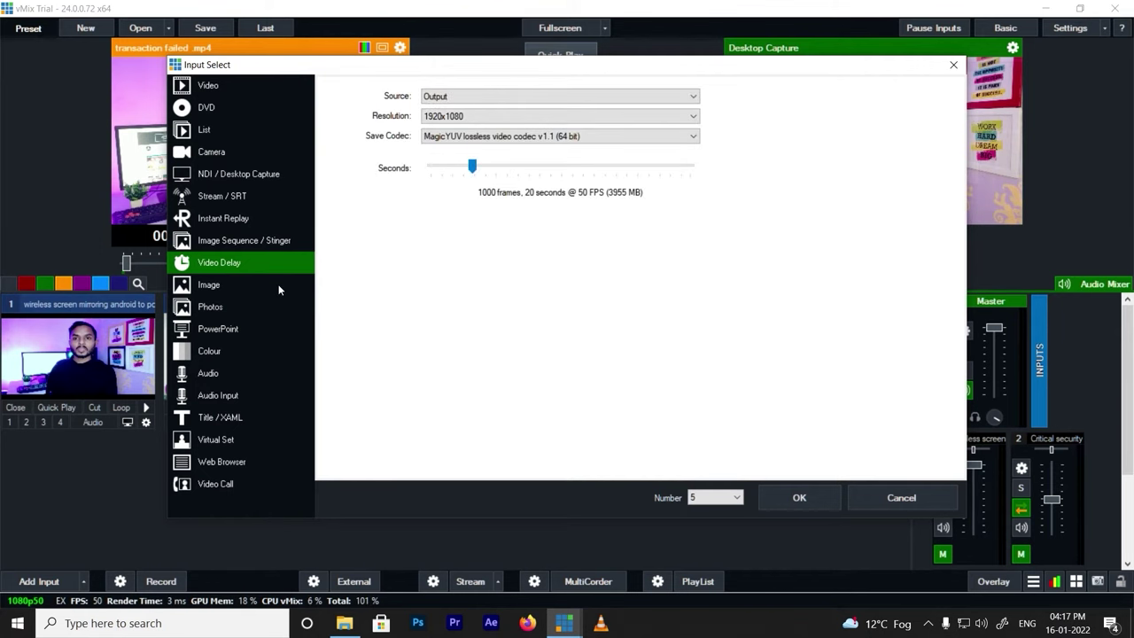
{"action": "left_click", "coordinate": [280, 285]}
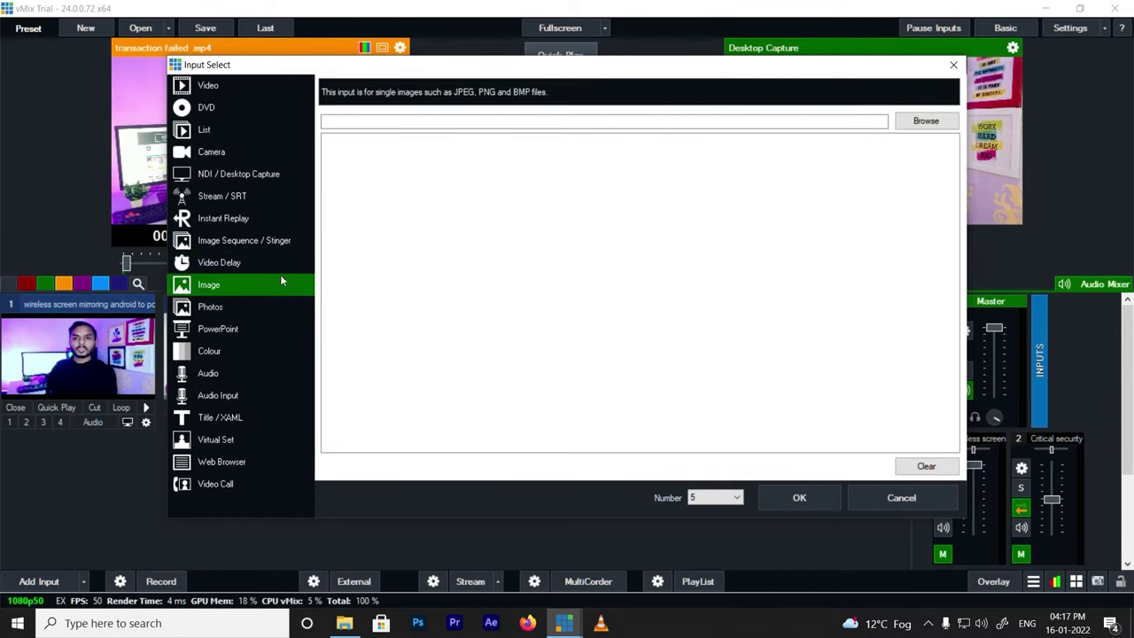
{"action": "left_click", "coordinate": [230, 306]}
{"action": "left_click", "coordinate": [266, 334]}
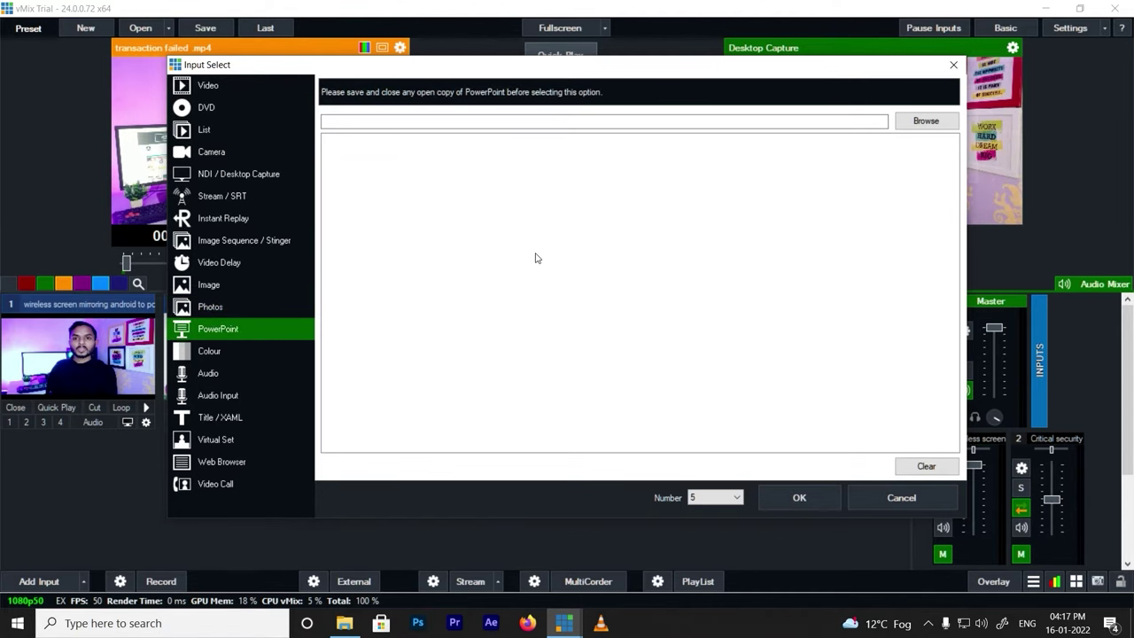
{"action": "left_click", "coordinate": [238, 351]}
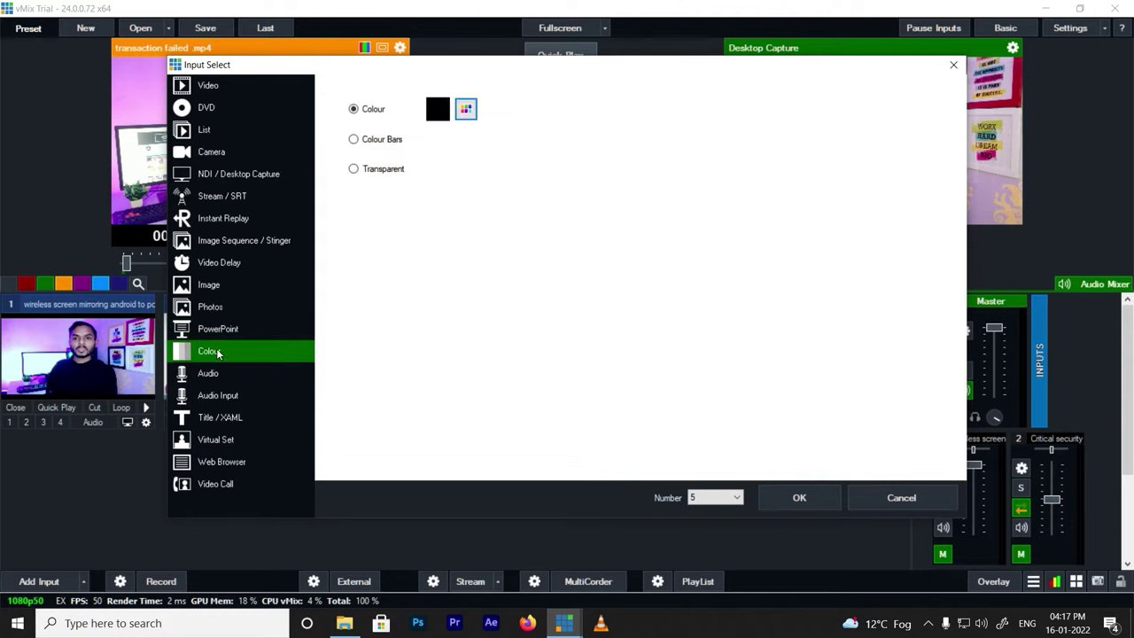
{"action": "left_click", "coordinate": [225, 372]}
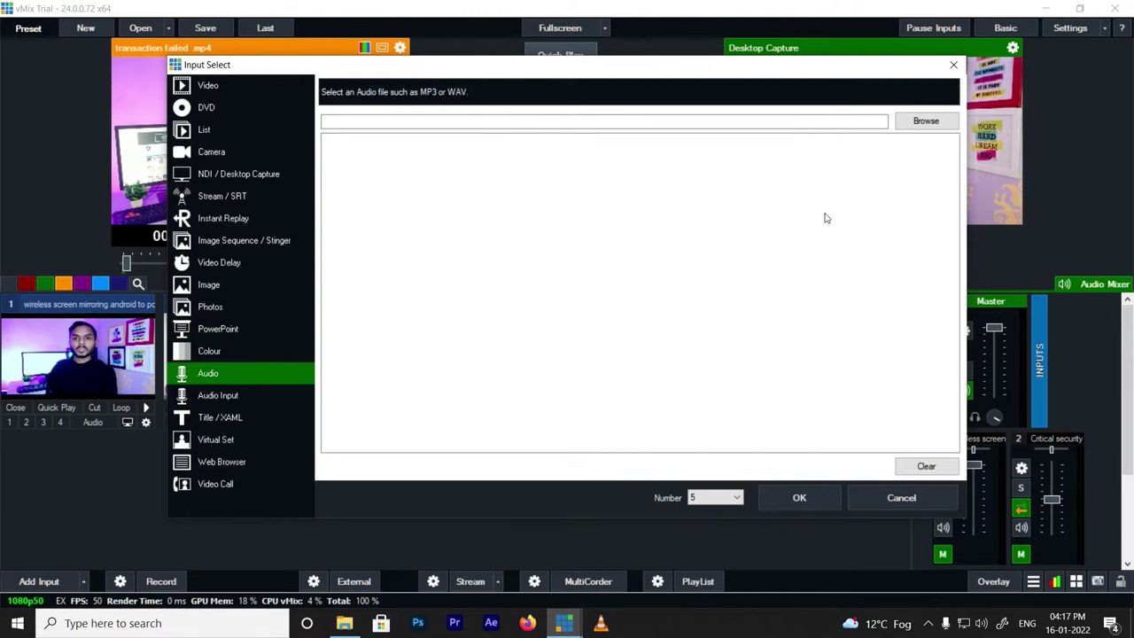
{"action": "left_click", "coordinate": [229, 398]}
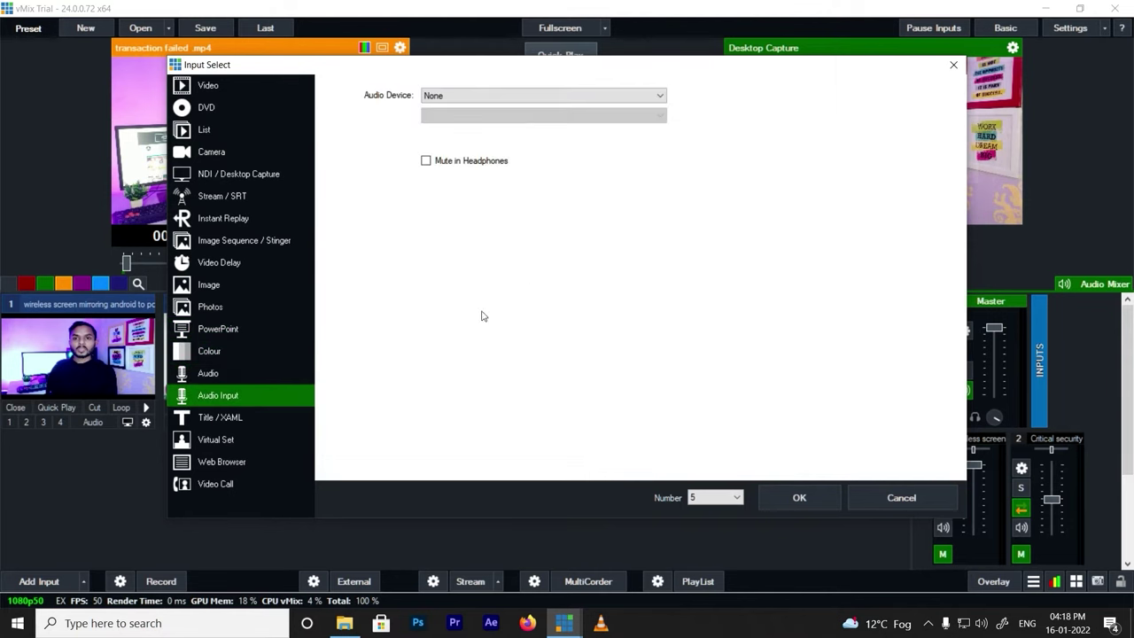
Browse the GT Title templates offered for a new Title / XAML input.
{"action": "left_click", "coordinate": [241, 419]}
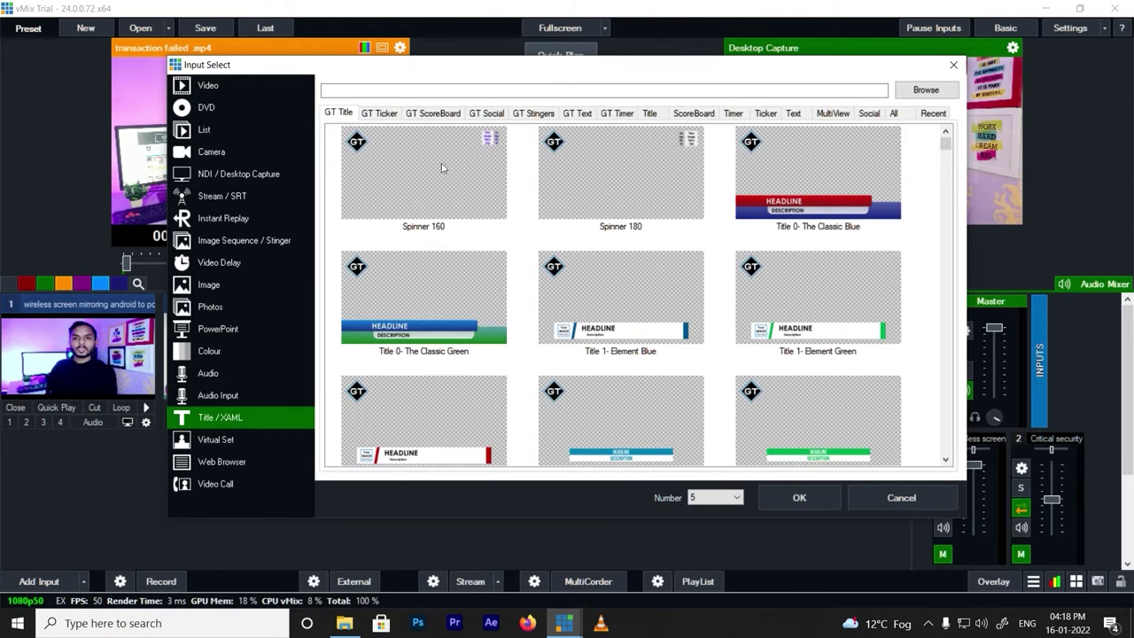
{"action": "scroll", "coordinate": [664, 306], "scroll_direction": "down", "scroll_amount": 5}
{"action": "scroll", "coordinate": [664, 306], "scroll_direction": "down", "scroll_amount": 6}
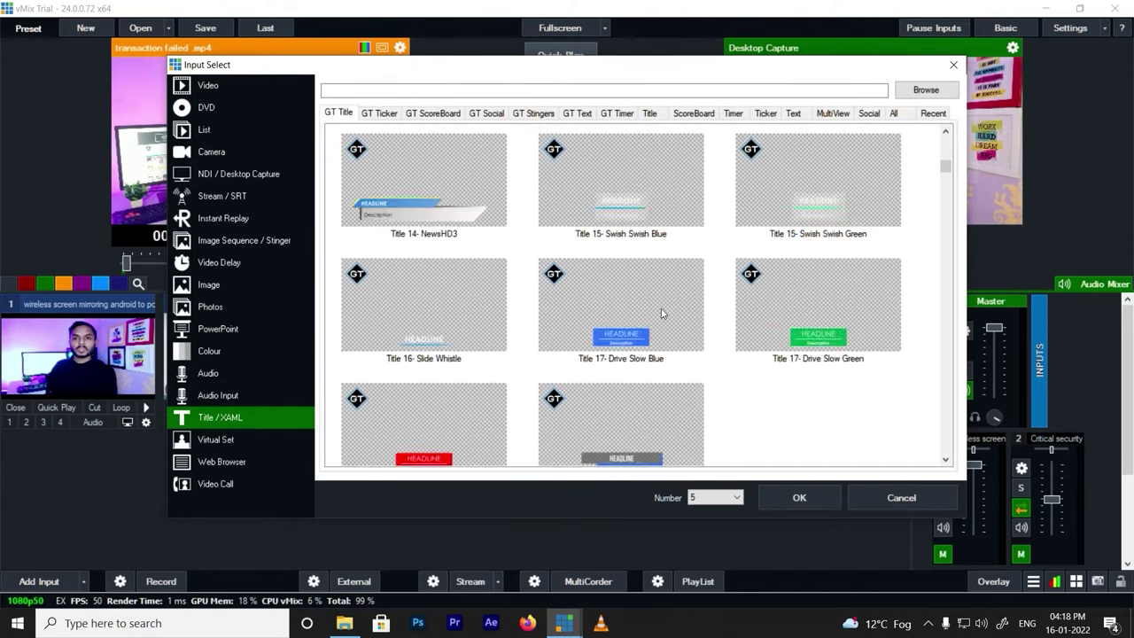
{"action": "scroll", "coordinate": [700, 384], "scroll_direction": "down", "scroll_amount": 3}
{"action": "scroll", "coordinate": [695, 384], "scroll_direction": "down", "scroll_amount": 6}
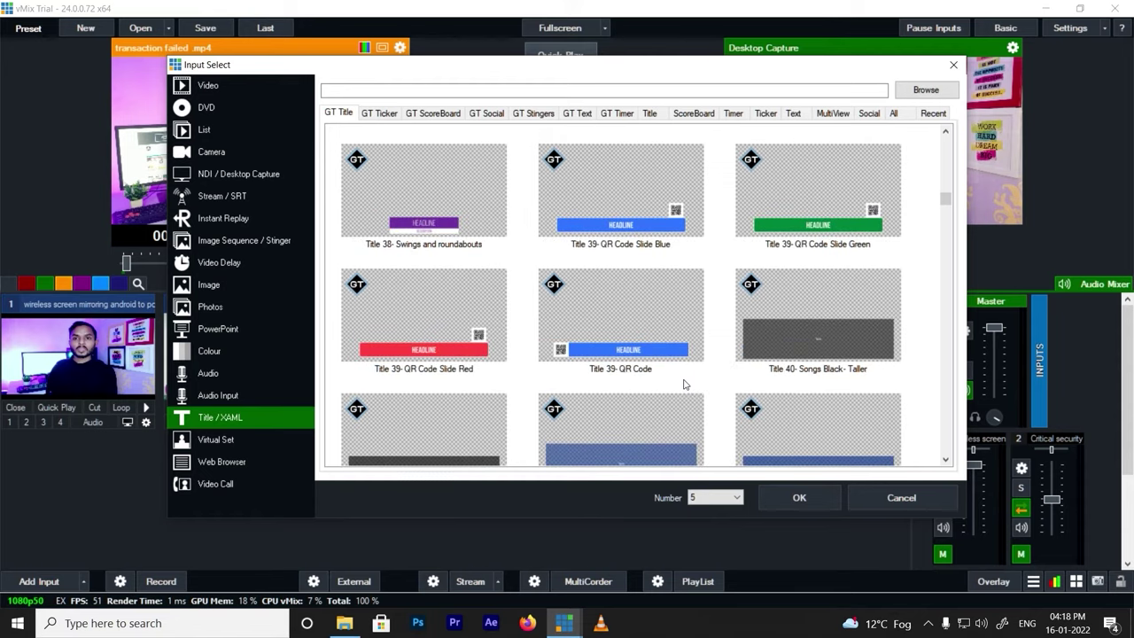
{"action": "scroll", "coordinate": [664, 372], "scroll_direction": "up", "scroll_amount": 9}
{"action": "scroll", "coordinate": [646, 362], "scroll_direction": "up", "scroll_amount": 5}
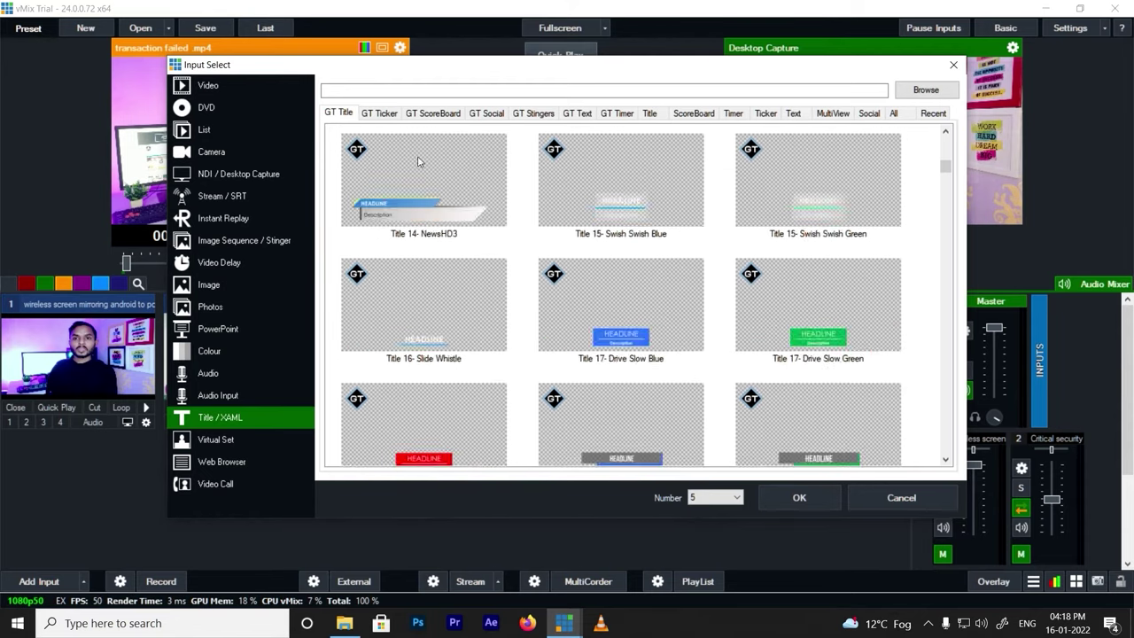
Look over the GT Ticker, GT ScoreBoard, GT Social and GT Stingers template categories.
{"action": "left_click", "coordinate": [382, 116]}
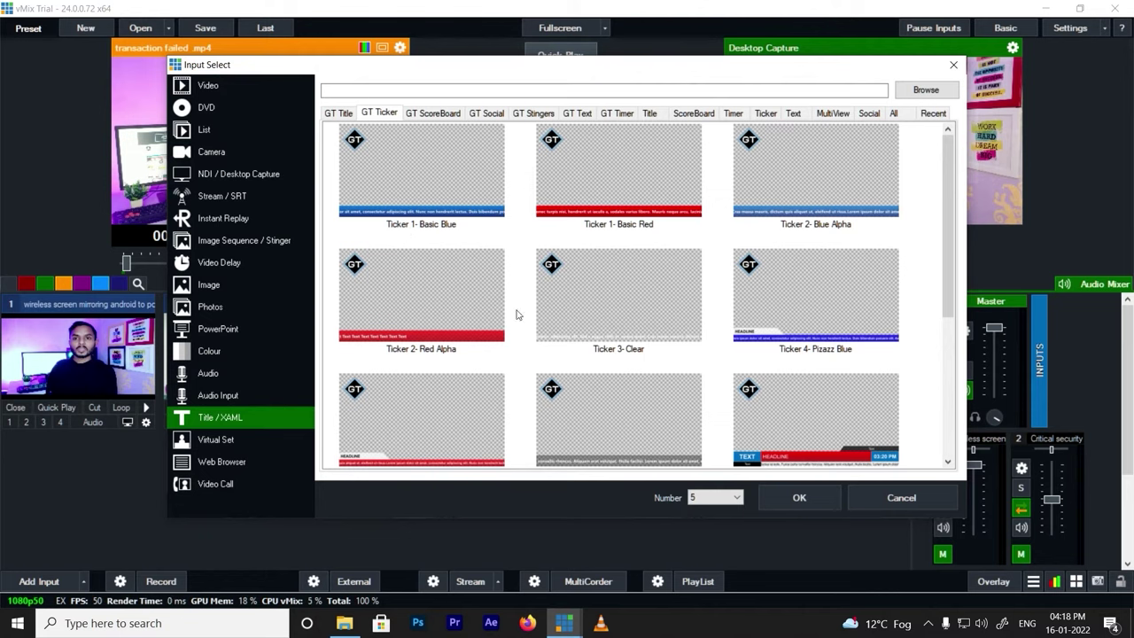
{"action": "left_click", "coordinate": [434, 115]}
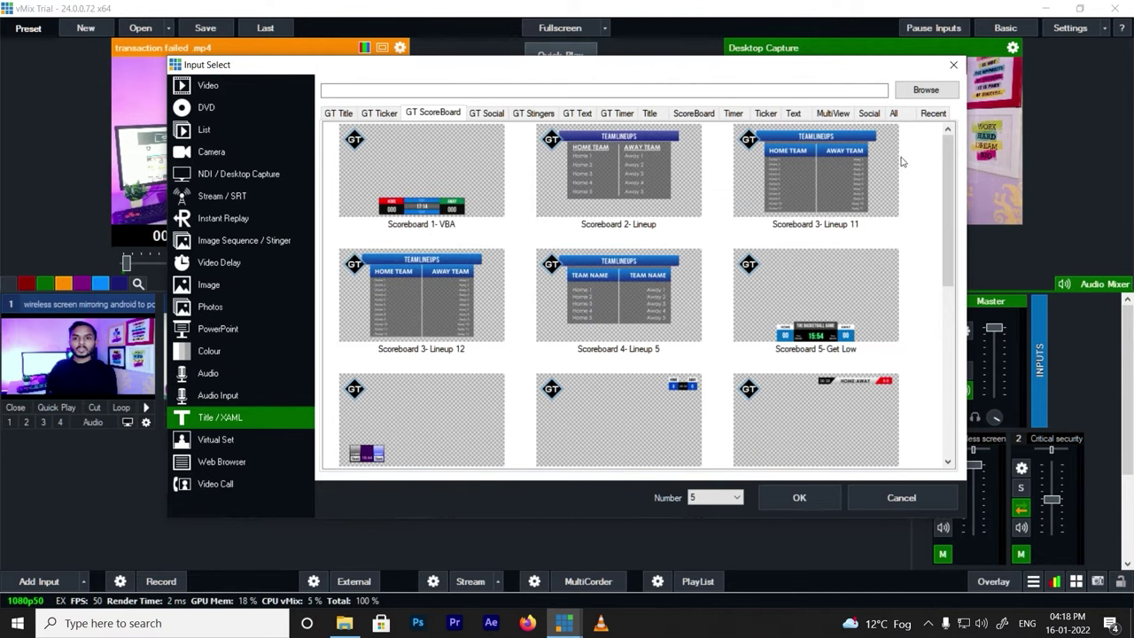
{"action": "left_click", "coordinate": [486, 114]}
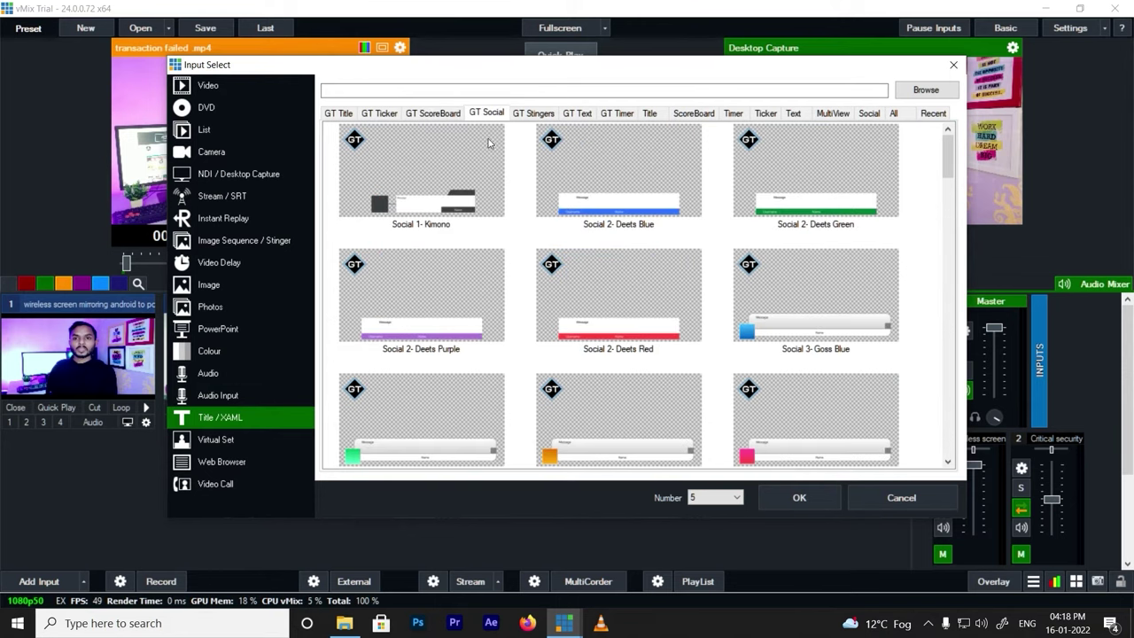
{"action": "left_click", "coordinate": [535, 115]}
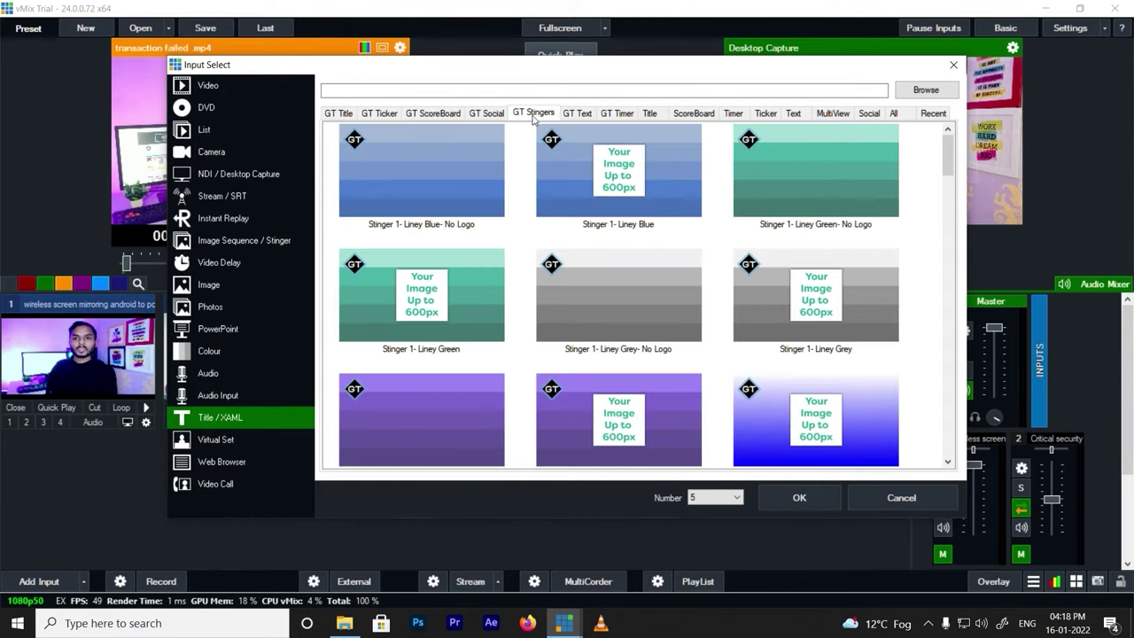
Add the GT Title template "Title 26- 4K The Classic Blue" as input 5.
{"action": "left_click", "coordinate": [328, 113]}
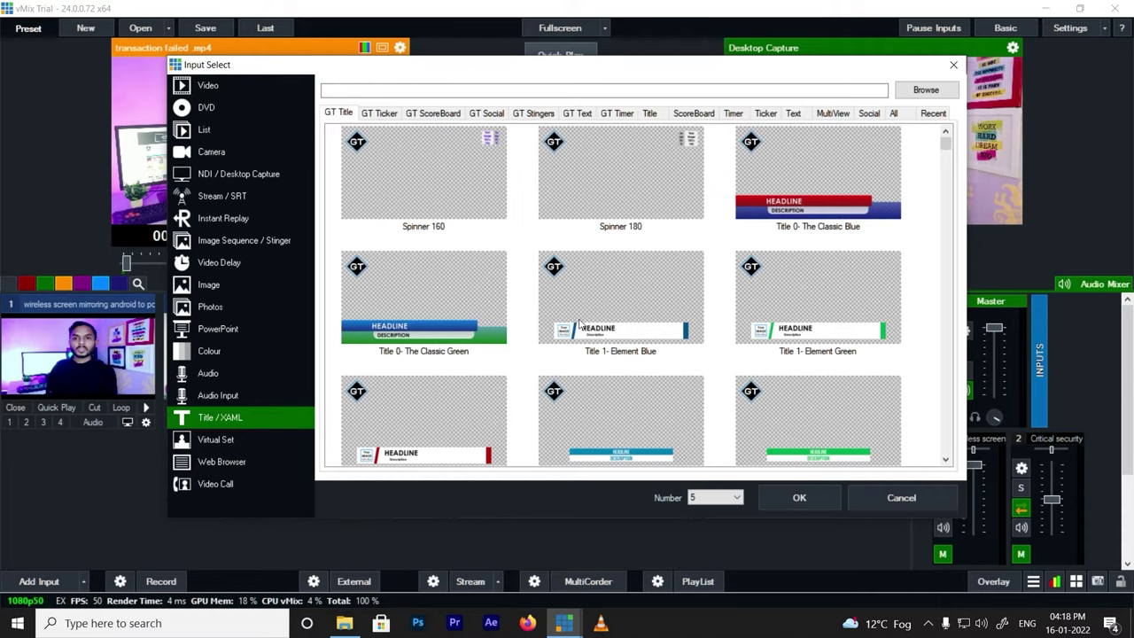
{"action": "scroll", "coordinate": [583, 325], "scroll_direction": "down", "scroll_amount": 3}
{"action": "scroll", "coordinate": [708, 393], "scroll_direction": "down", "scroll_amount": 9}
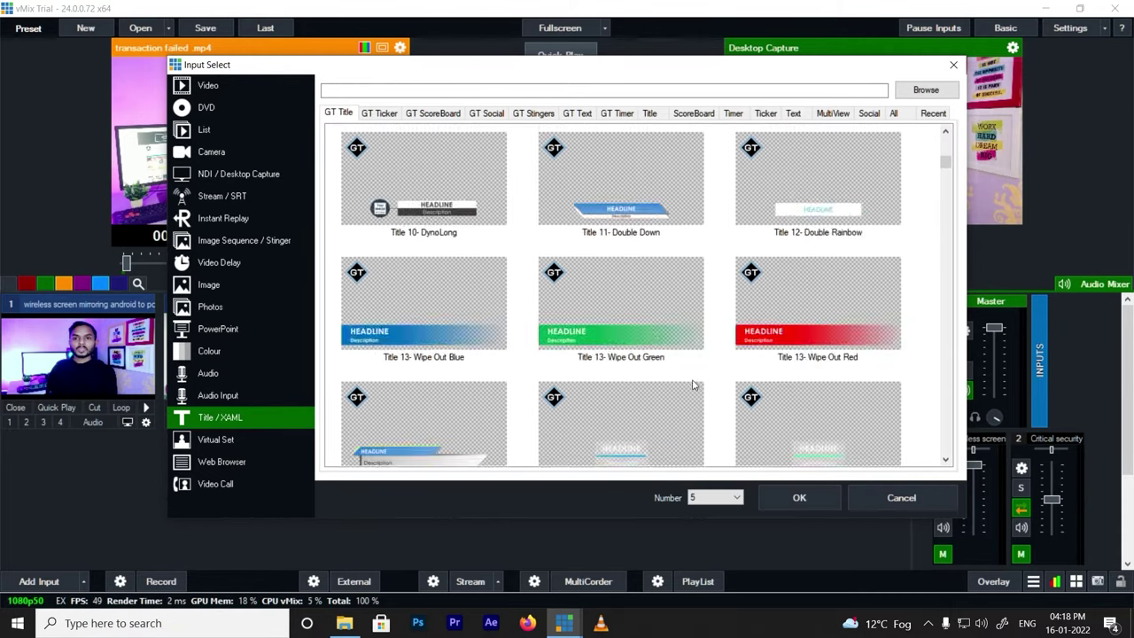
{"action": "scroll", "coordinate": [605, 323], "scroll_direction": "down", "scroll_amount": 3}
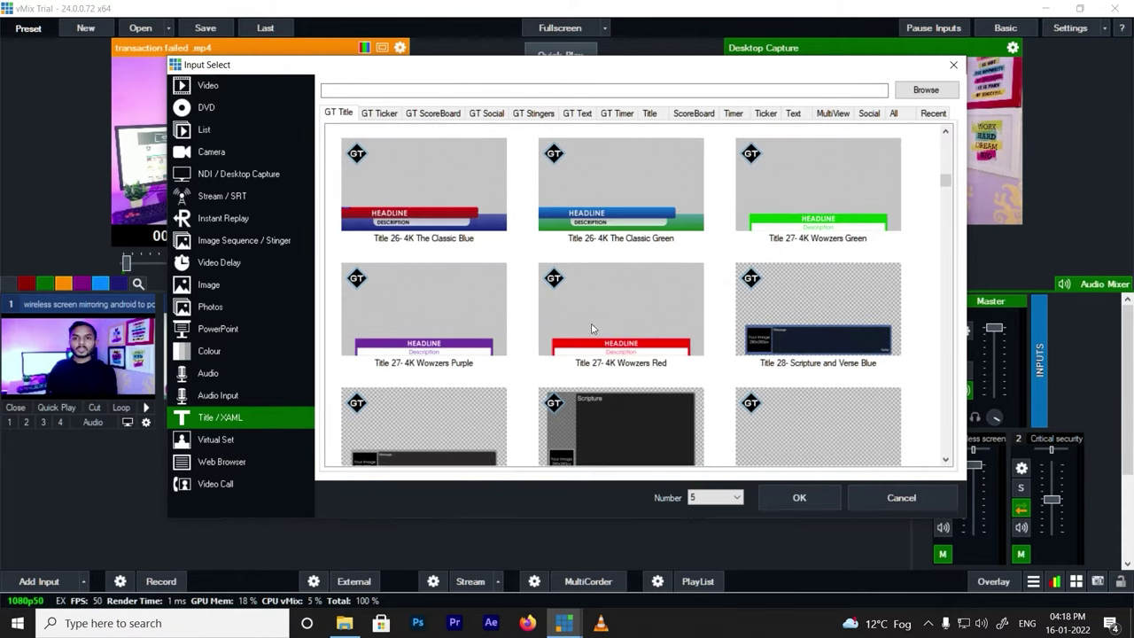
{"action": "left_click", "coordinate": [417, 222]}
{"action": "left_click", "coordinate": [781, 499]}
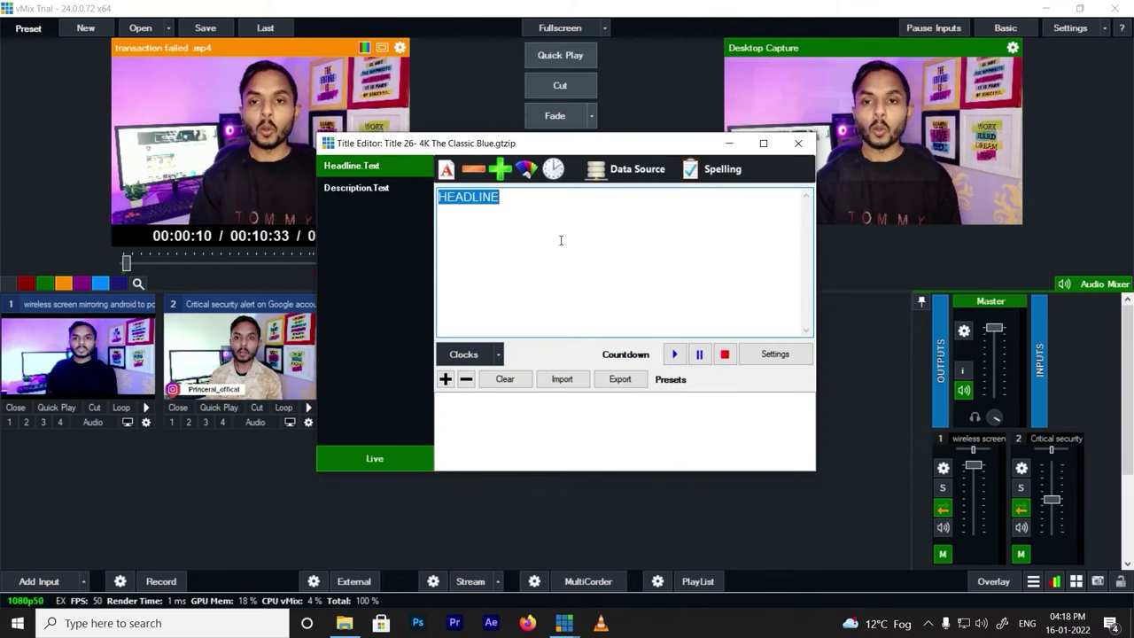
Set the title's headline to "Jaldi" and its description to "Subscribe karo".
{"action": "type", "text": "Jaldi"}
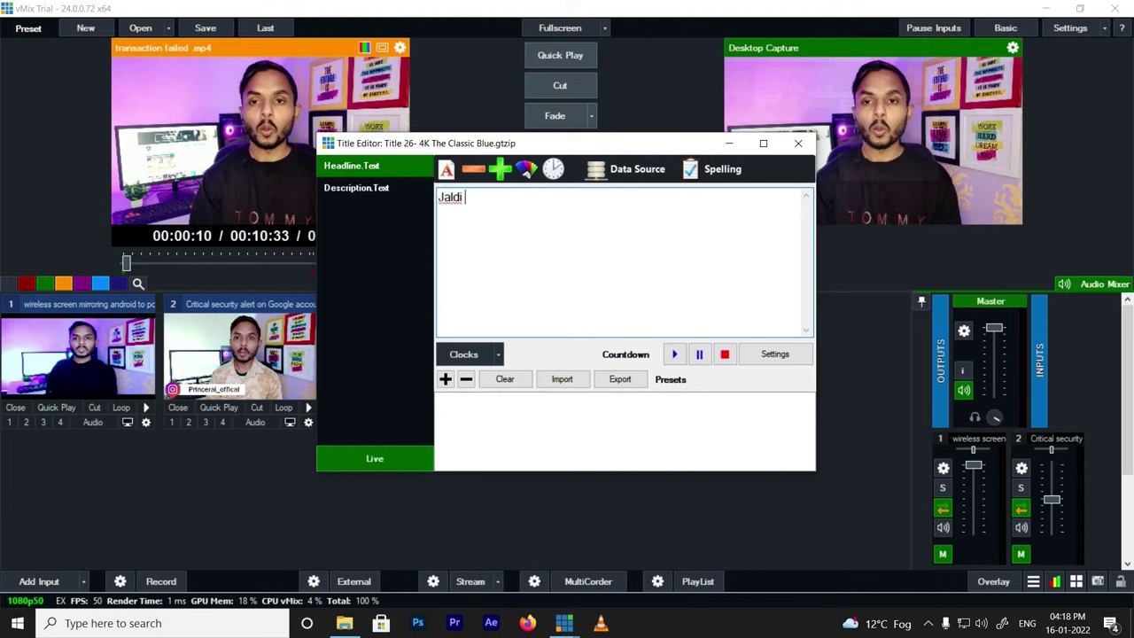
{"action": "left_click", "coordinate": [402, 191]}
{"action": "double_click", "coordinate": [524, 215]}
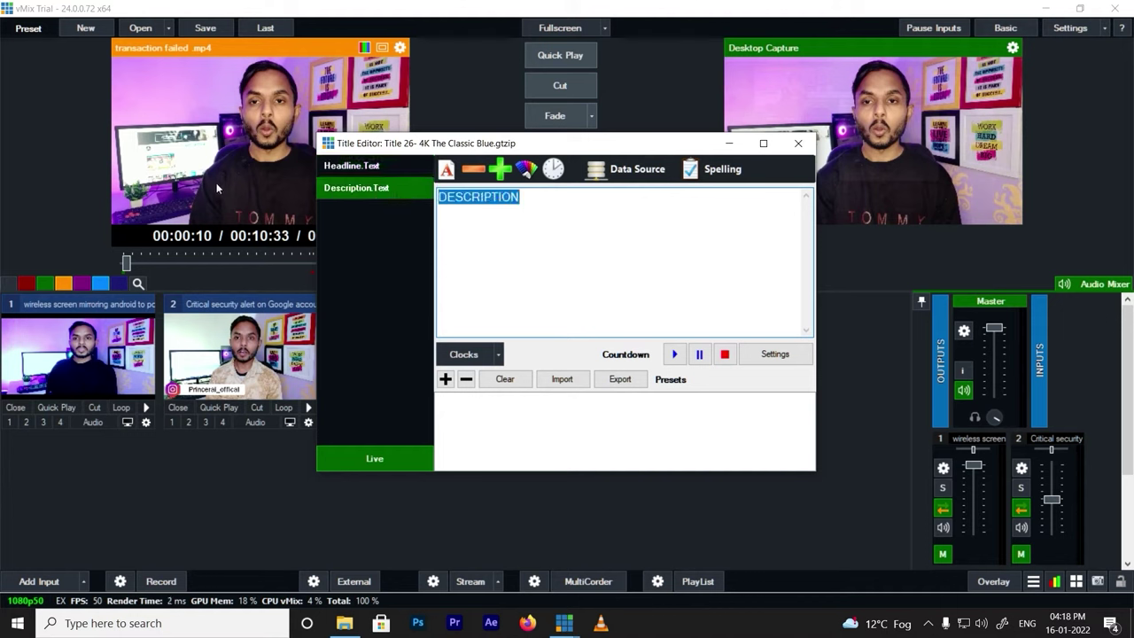
{"action": "type", "text": "Subscri"}
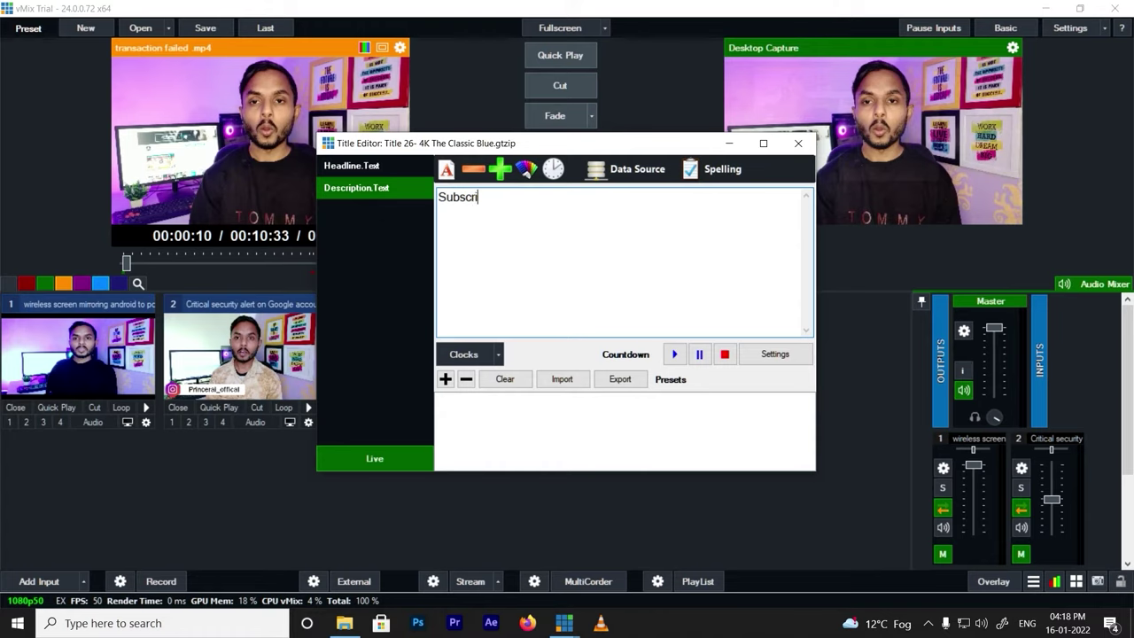
{"action": "type", "text": "be karo"}
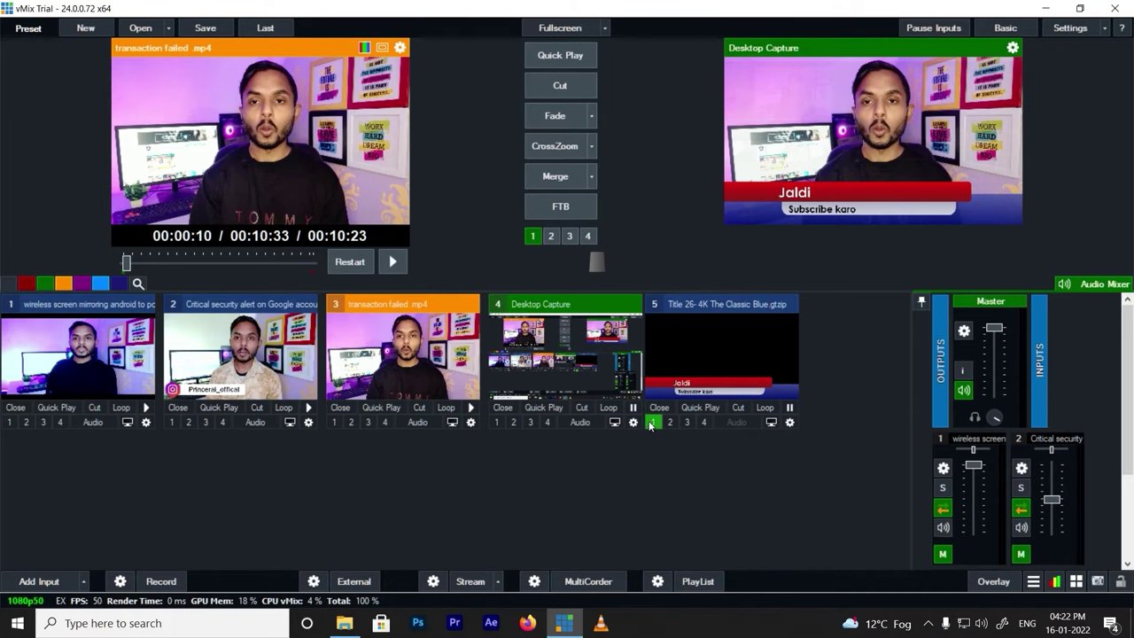
Take the title input off overlay channel 1 and put it back on.
{"action": "left_click", "coordinate": [652, 423]}
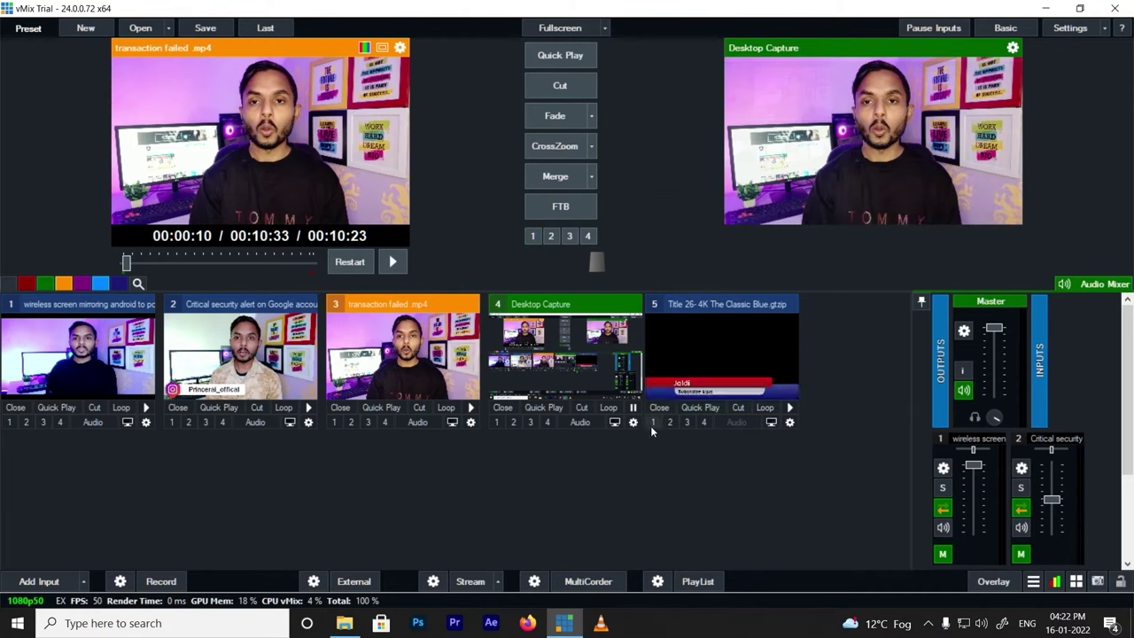
{"action": "left_click", "coordinate": [652, 423]}
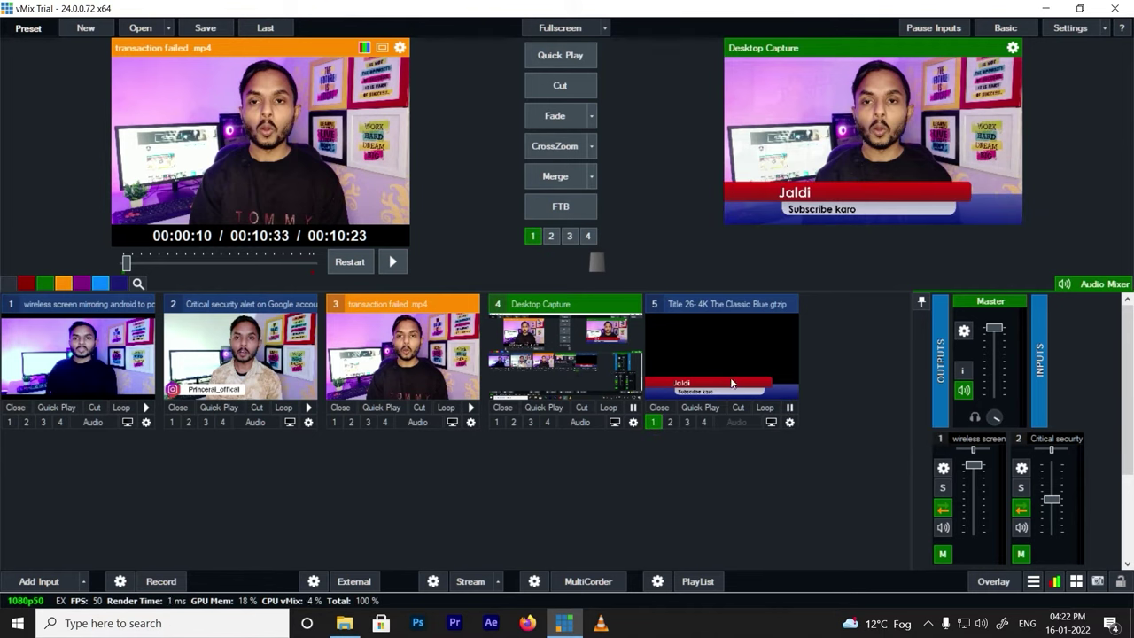
Change the Classic Blue title's headline to "Accident" and its description to "Ho gaya".
{"action": "right_click", "coordinate": [732, 383]}
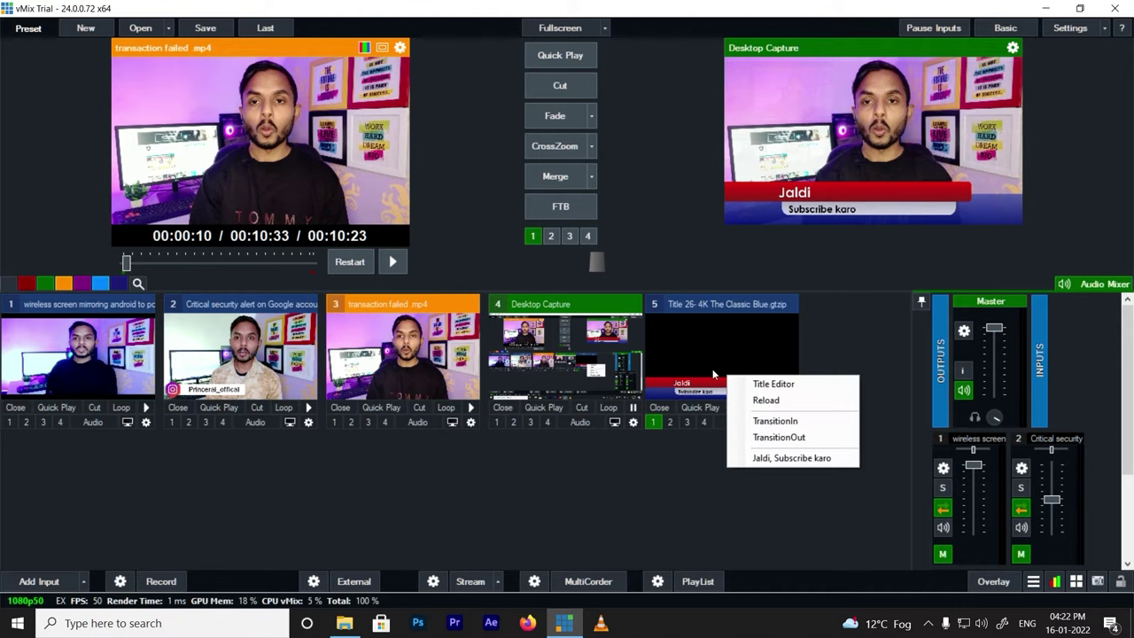
{"action": "left_click", "coordinate": [779, 385]}
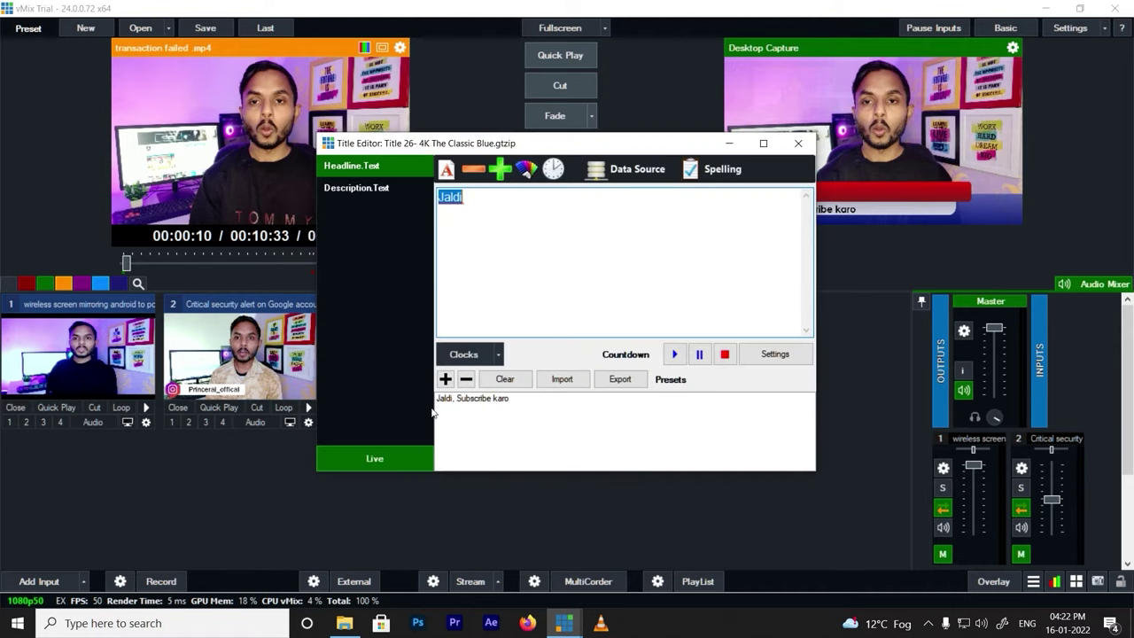
{"action": "key", "text": "BackSpace"}
{"action": "type", "text": "Accident"}
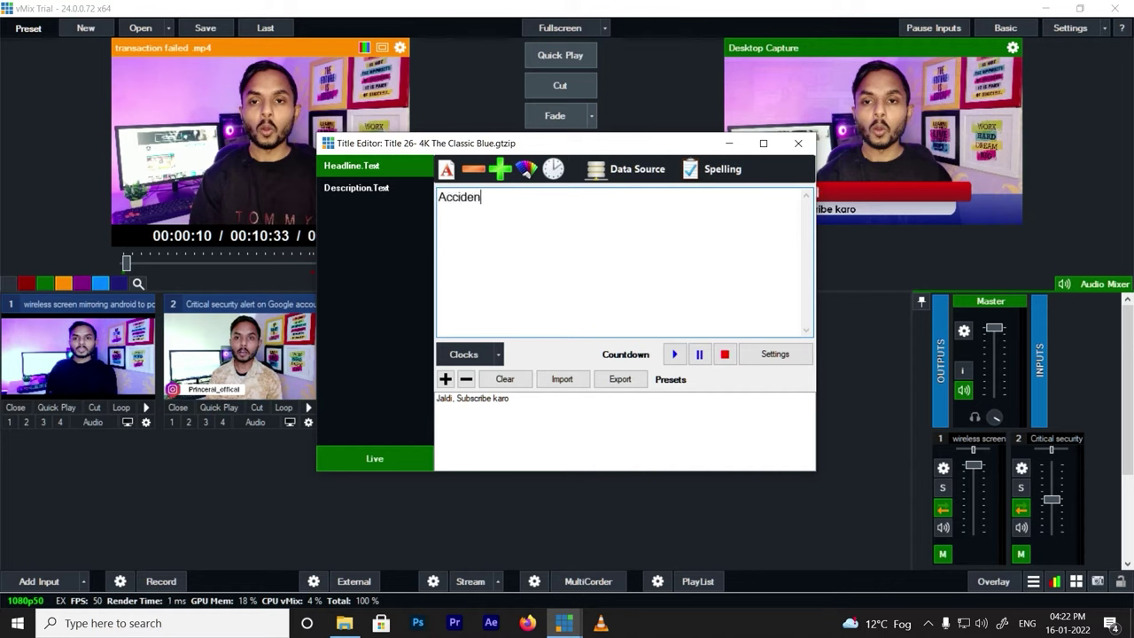
{"action": "left_click", "coordinate": [356, 188]}
{"action": "key", "text": "ctrl+a"}
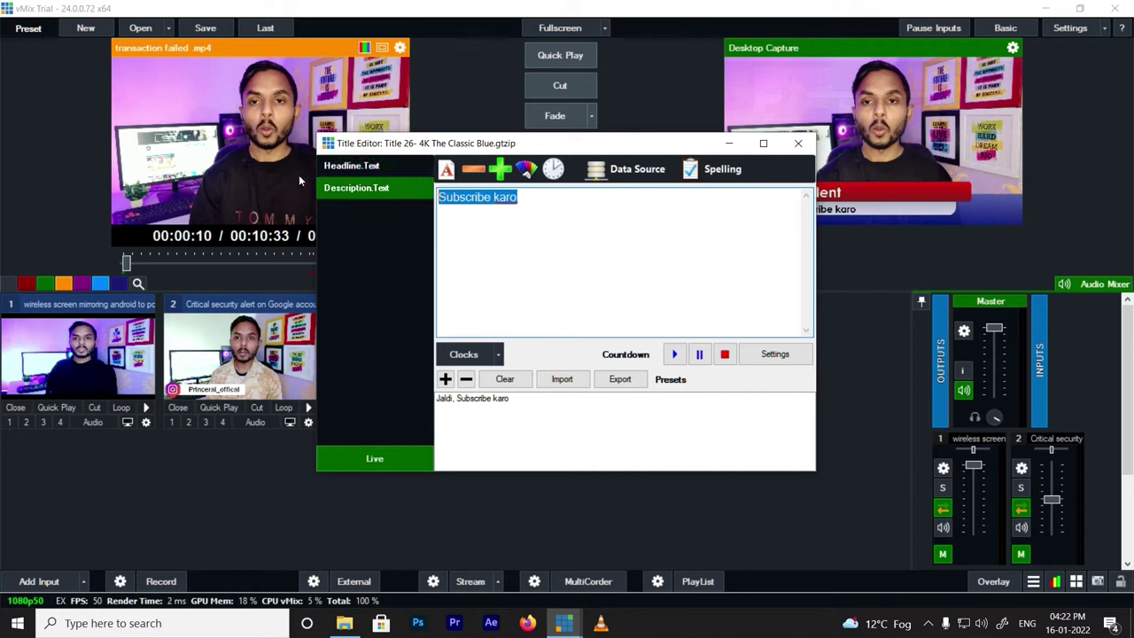
{"action": "type", "text": "Ho gaya"}
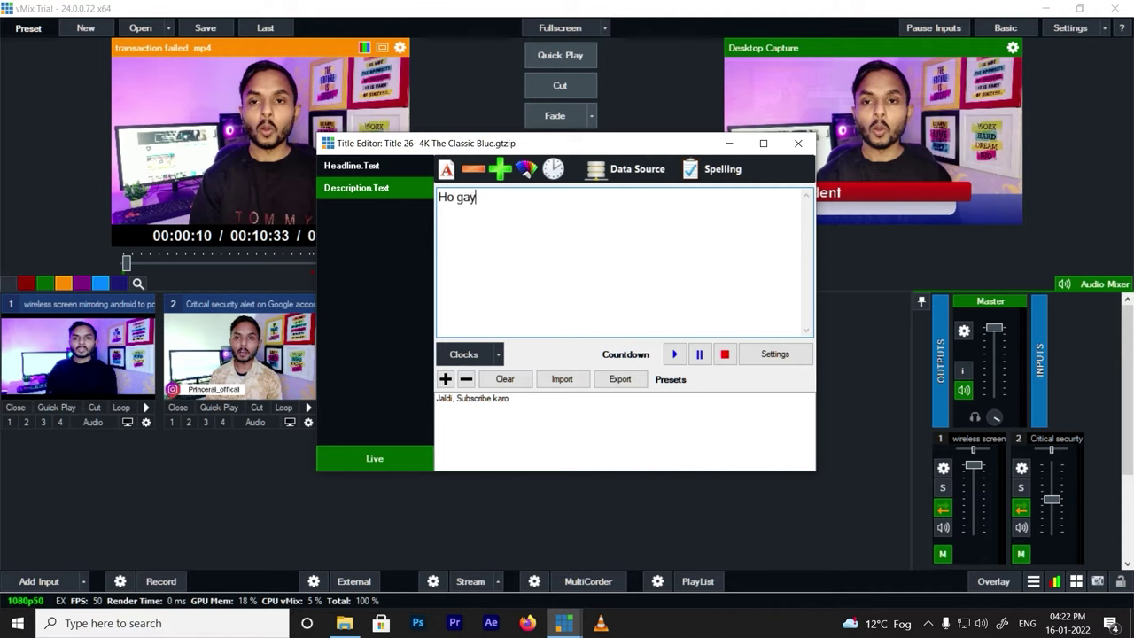
Save the current title text as an additional preset and put the title editor away.
{"action": "left_click", "coordinate": [446, 379]}
{"action": "left_click", "coordinate": [471, 408]}
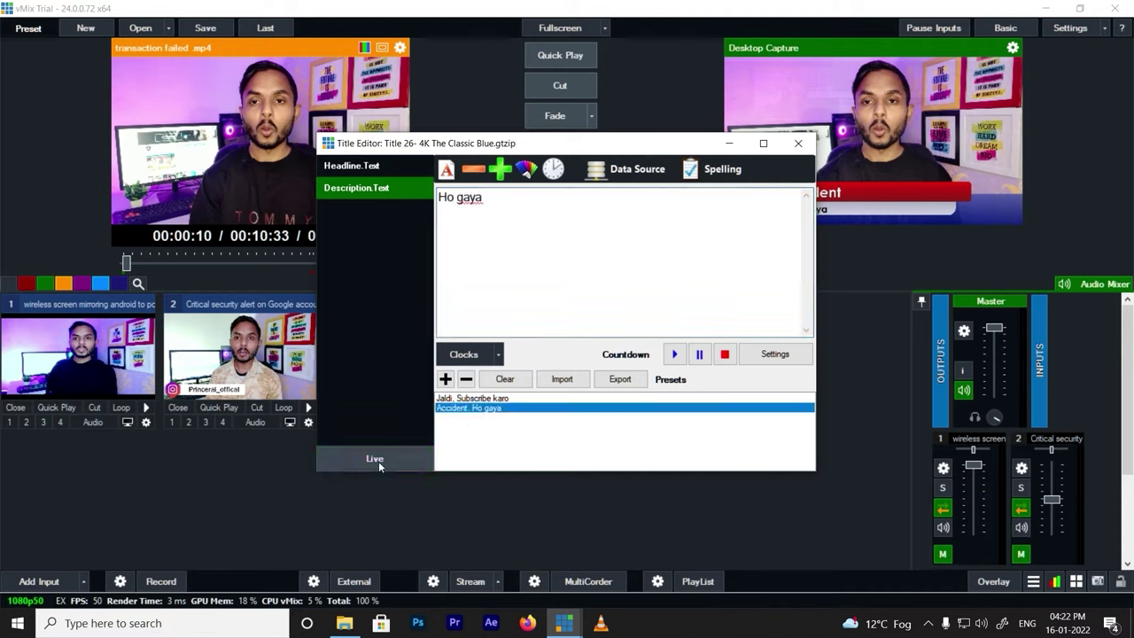
{"action": "left_click", "coordinate": [755, 260]}
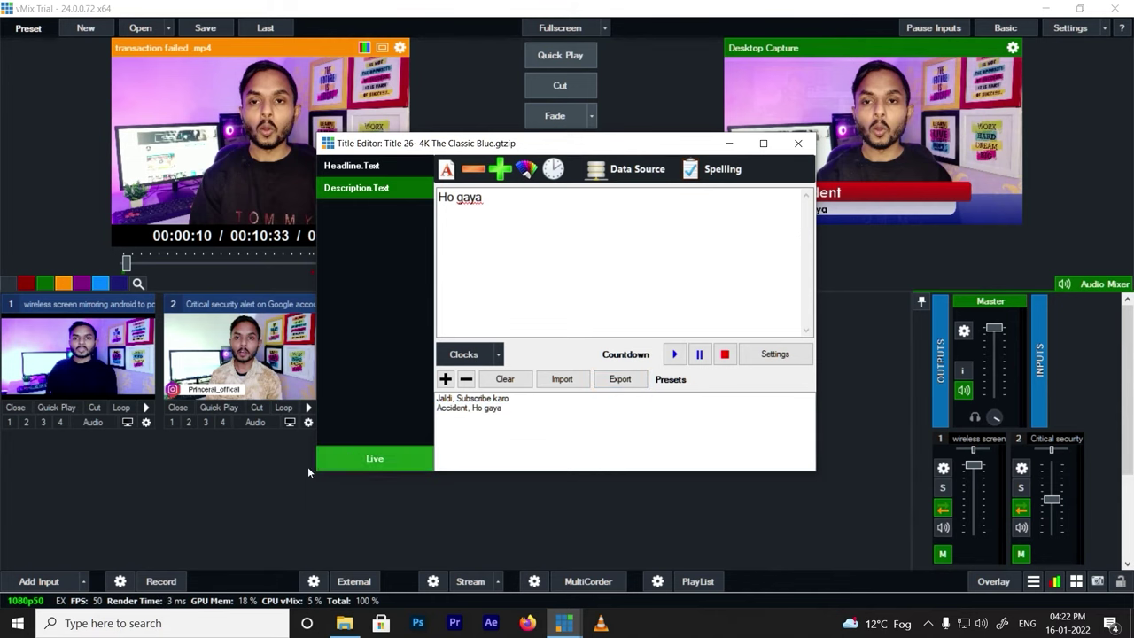
{"action": "left_click", "coordinate": [730, 144]}
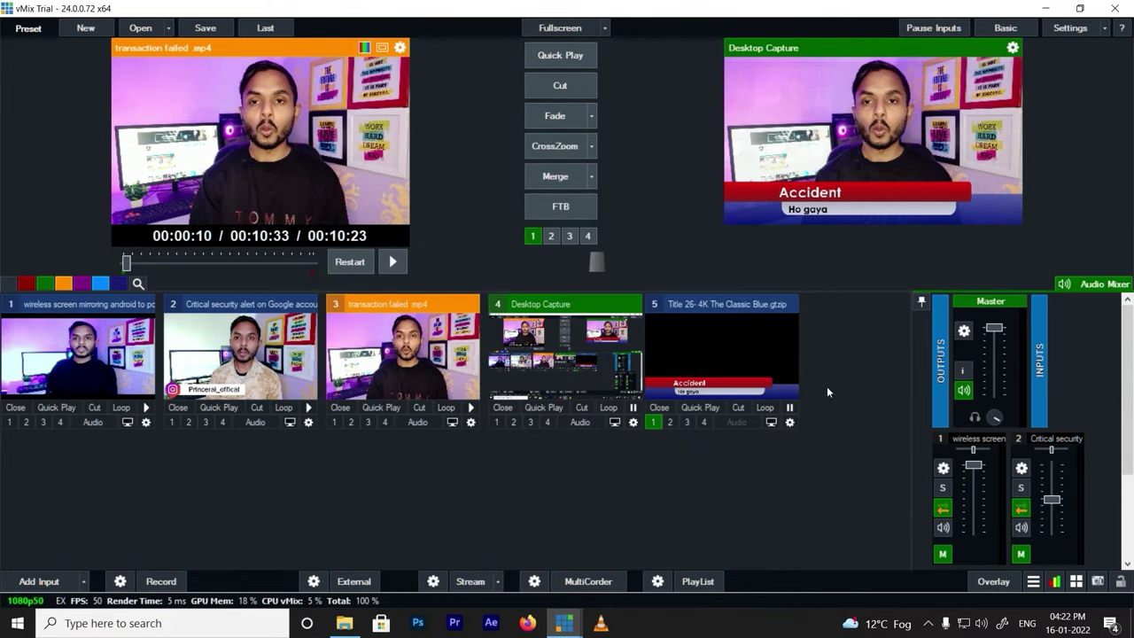
Switch the live title to the "Jaldi, Subscribe karo" preset and back to "Accident, Ho gaya".
{"action": "right_click", "coordinate": [700, 375]}
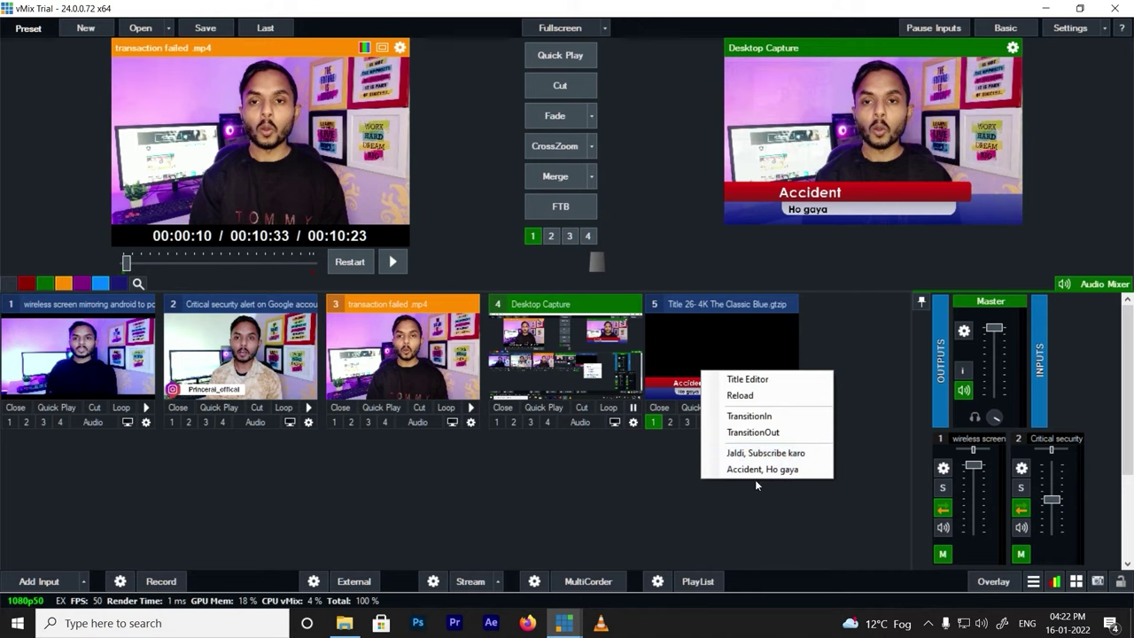
{"action": "left_click", "coordinate": [760, 453]}
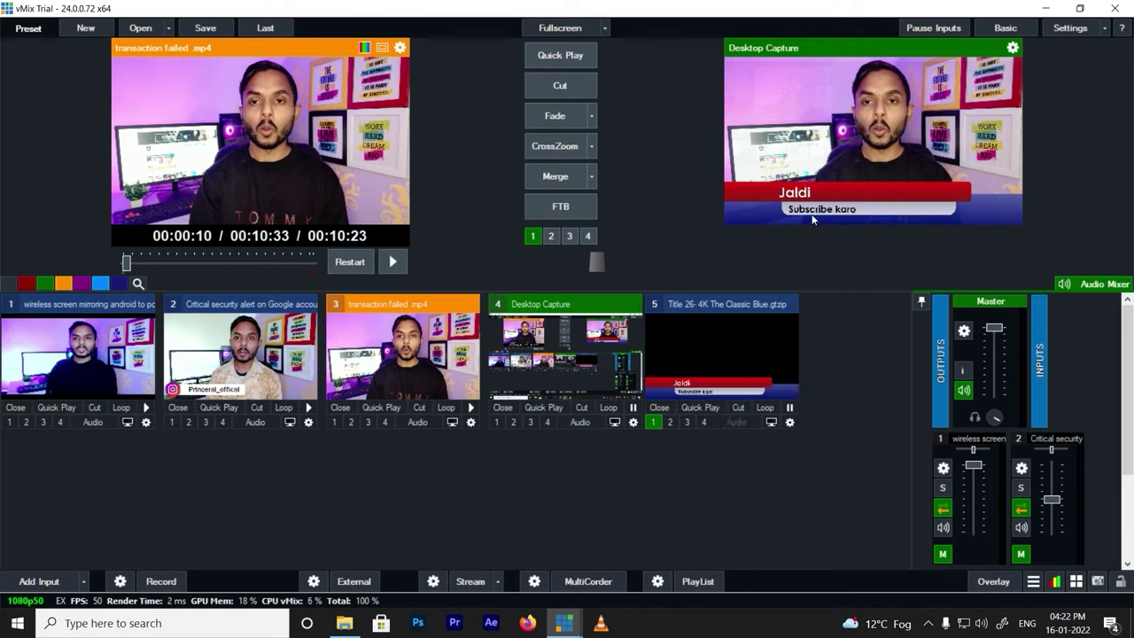
{"action": "right_click", "coordinate": [725, 339]}
{"action": "left_click", "coordinate": [757, 430]}
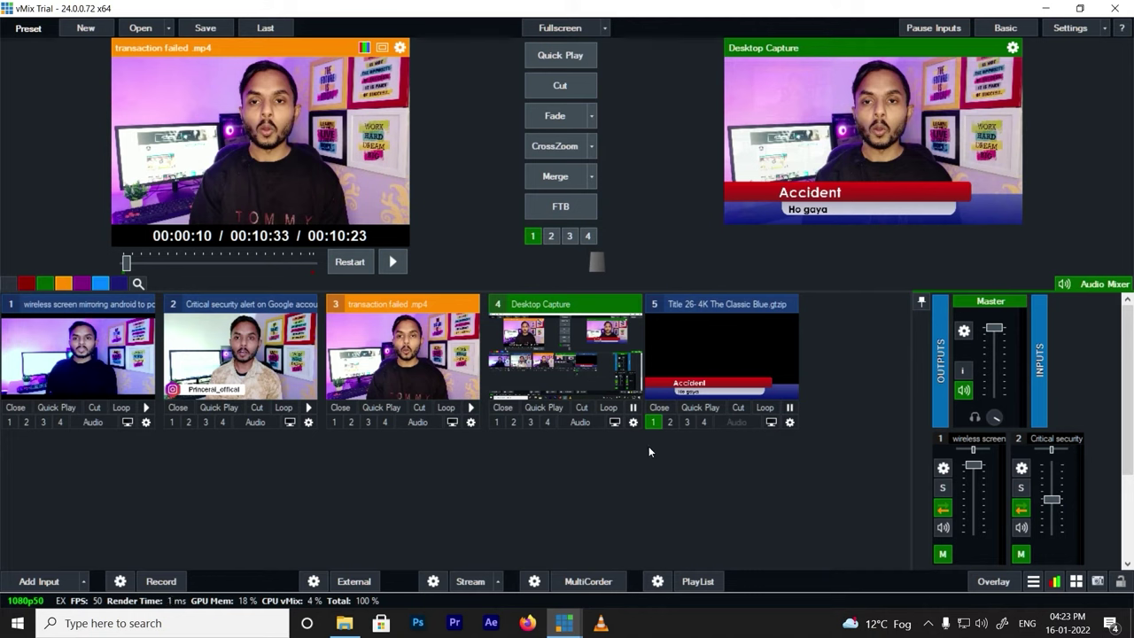
Play the "transaction failed .mp4" input for about a second and pause it.
{"action": "left_click", "coordinate": [471, 408]}
{"action": "left_click", "coordinate": [471, 407]}
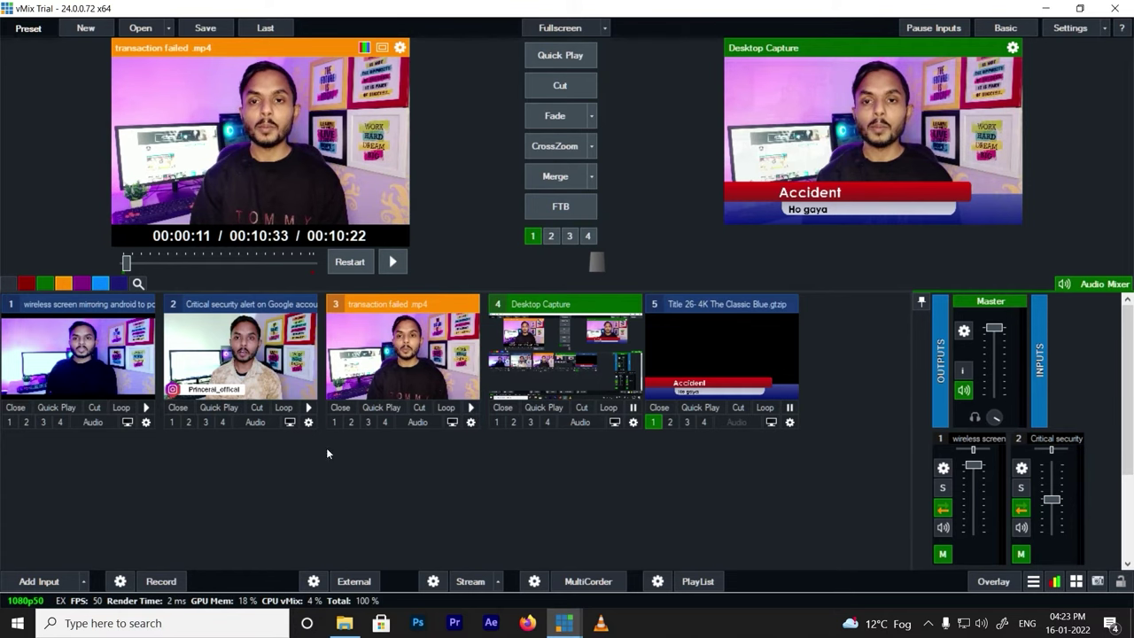
Start adding a new input and bring up the Virtual Set templates.
{"action": "left_click", "coordinate": [48, 580]}
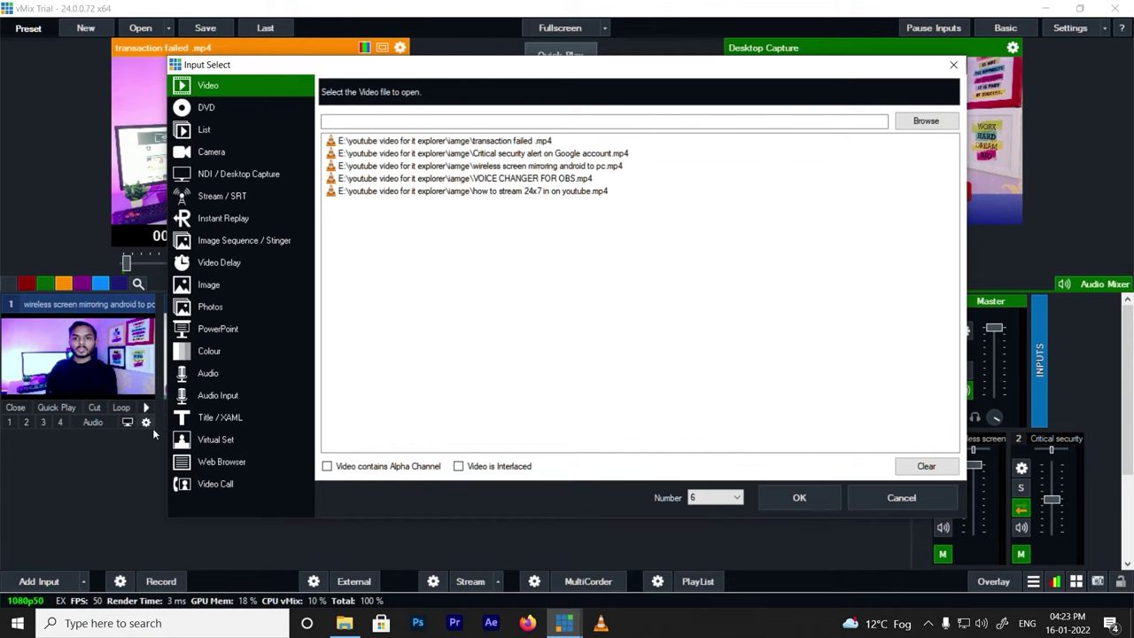
{"action": "left_click", "coordinate": [215, 447]}
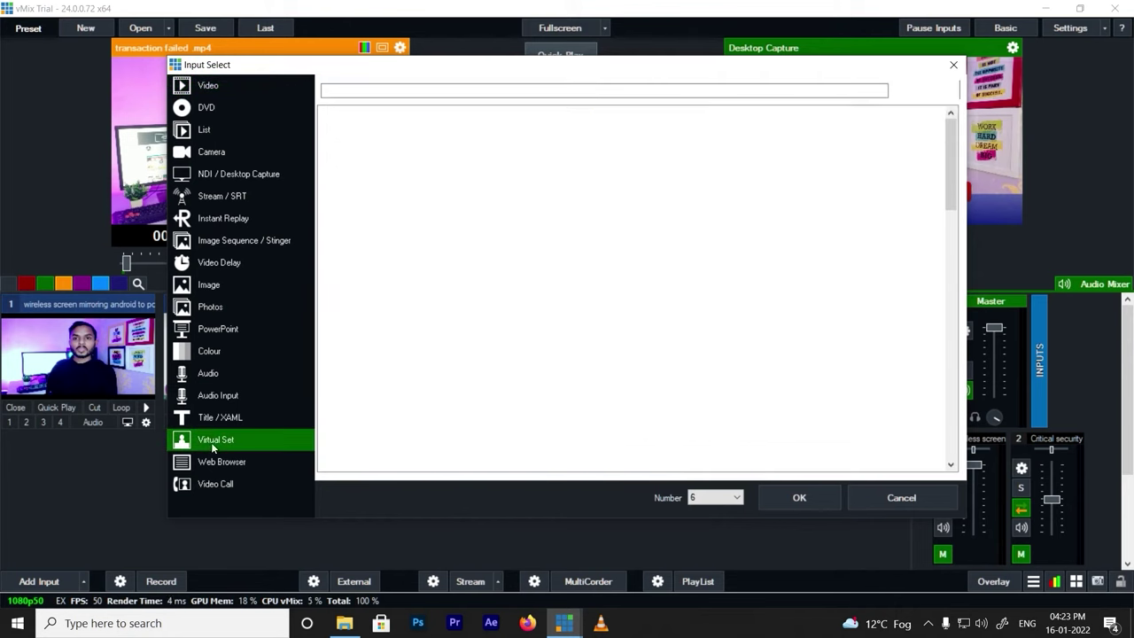